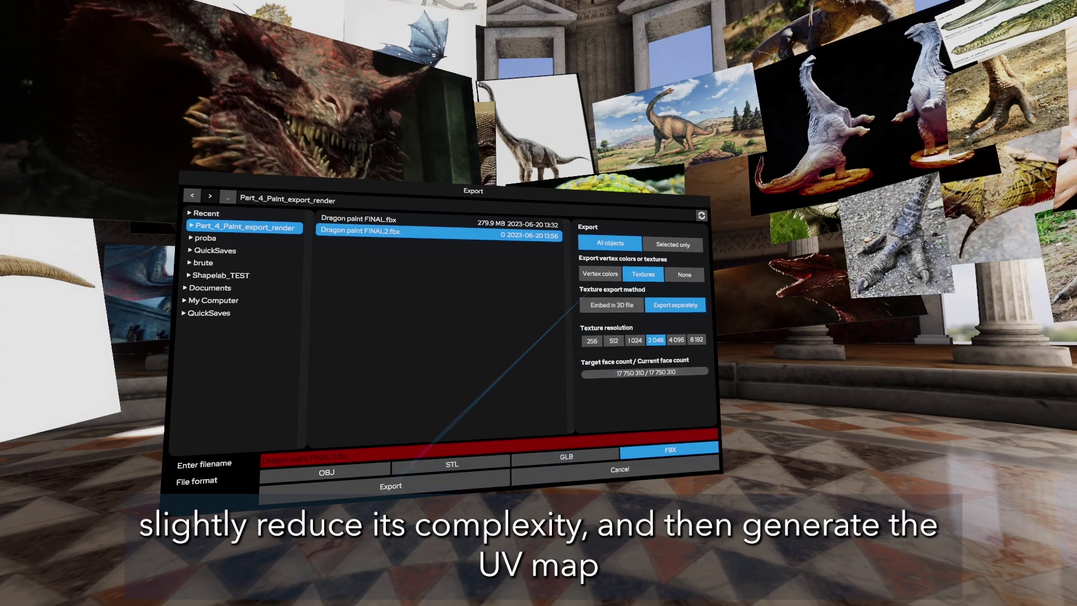
Export all objects as the FBX file Dragon paint FINAL2.fbx with vertex colors instead of textures
{"action": "left_click", "coordinate": [586, 279]}
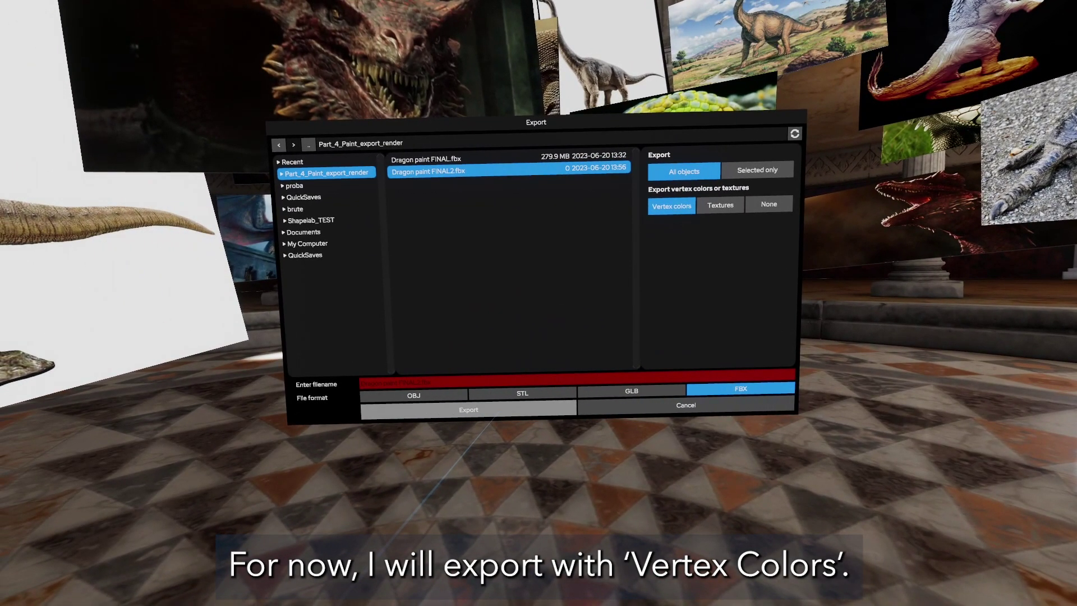
{"action": "left_click", "coordinate": [468, 409]}
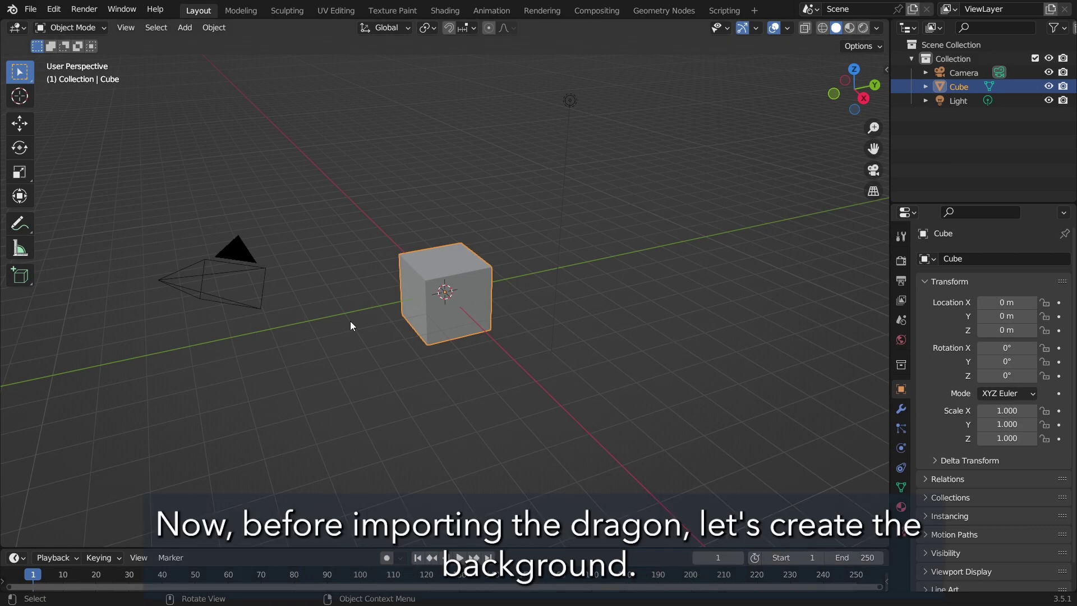
In Blender, delete the vertices of the default cube's upper front edge in Edit Mode, leaving a floor and a back wall
{"action": "left_click", "coordinate": [91, 29]}
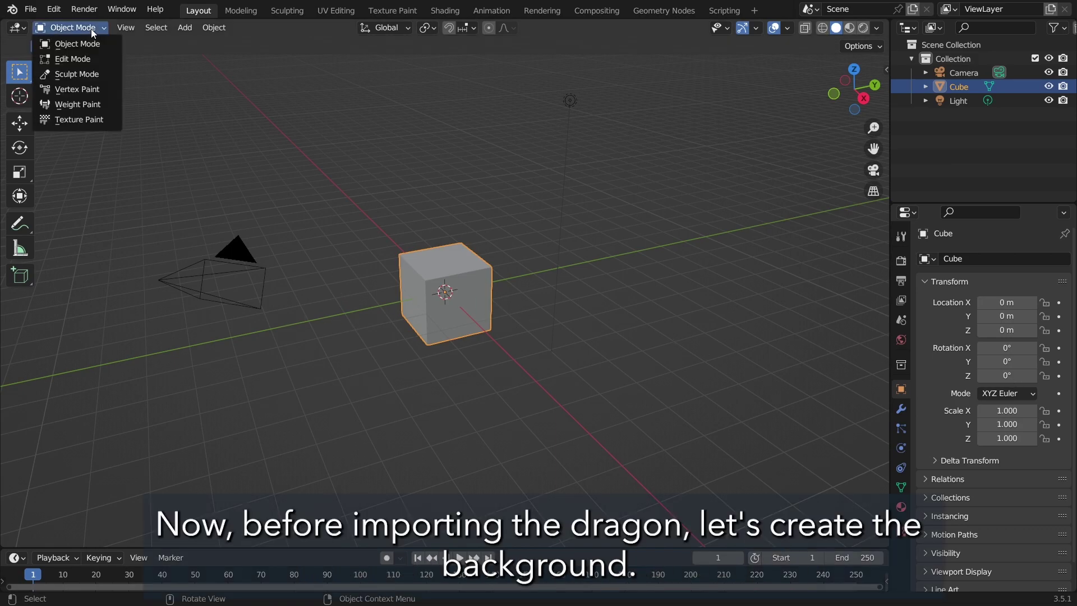
{"action": "left_click", "coordinate": [72, 59]}
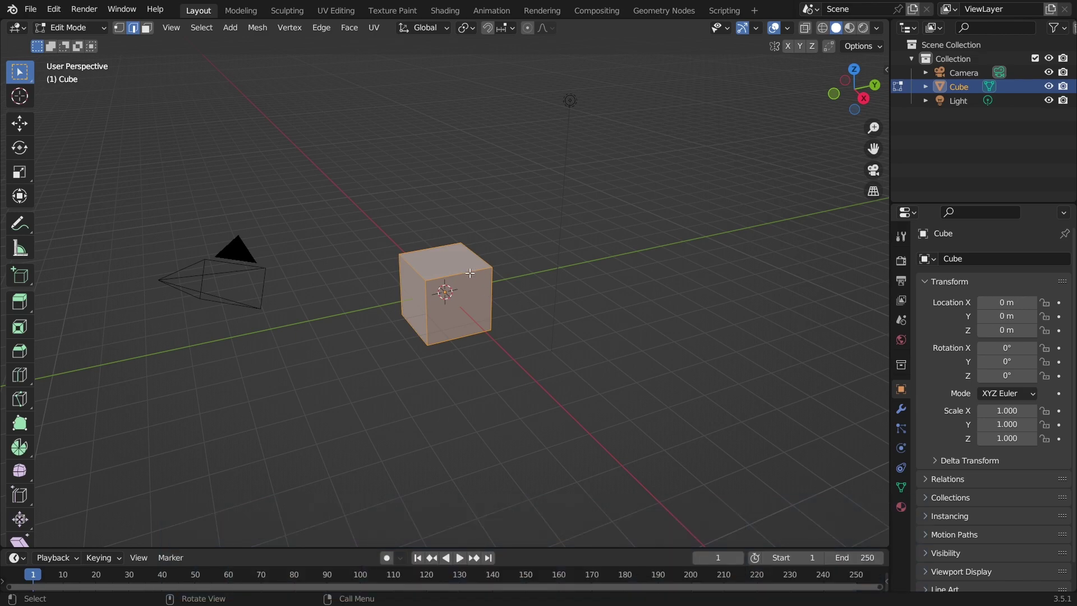
{"action": "left_click", "coordinate": [470, 273]}
{"action": "key", "text": "x"}
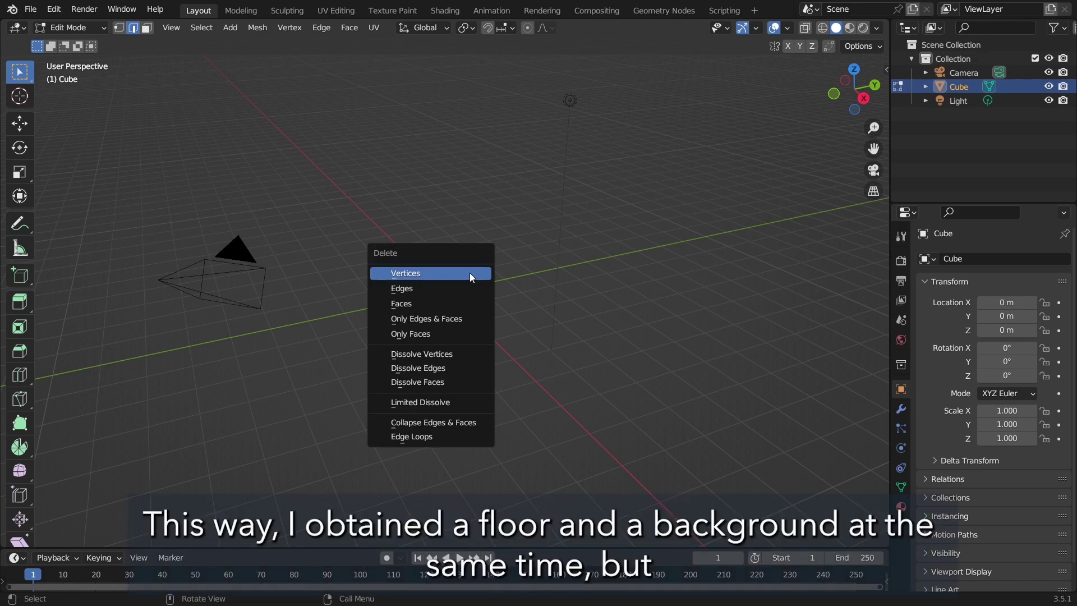
{"action": "left_click", "coordinate": [470, 273]}
Bevel the edge between wall and floor about 0.577 m wide with 42 segments, and return to Object Mode
{"action": "scroll", "coordinate": [442, 314], "scroll_direction": "up", "scroll_amount": 6}
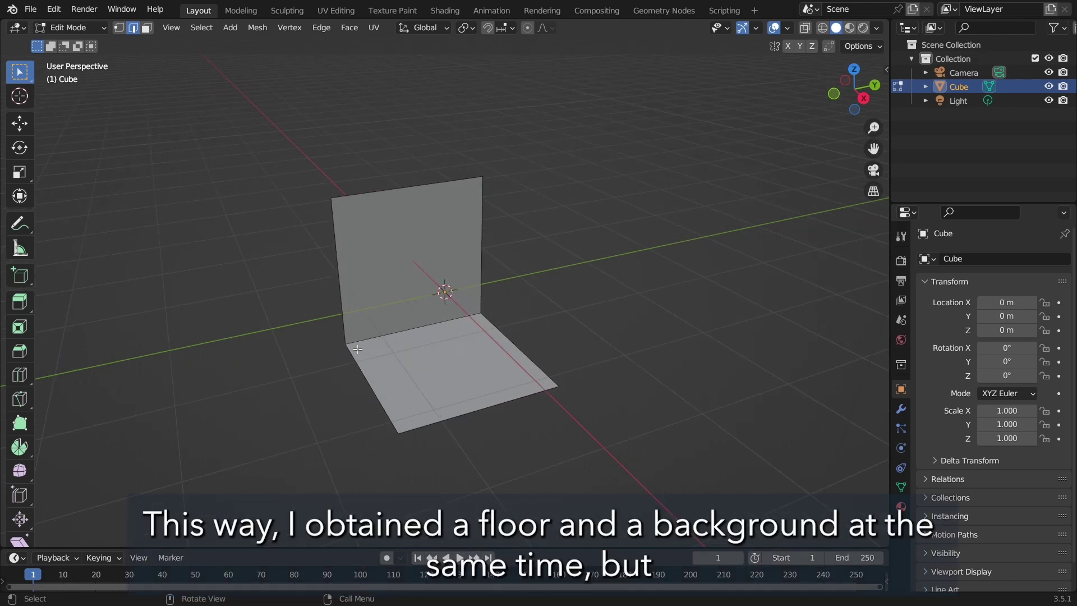
{"action": "middle_click_drag", "start_coordinate": [357, 348], "coordinate": [396, 349]}
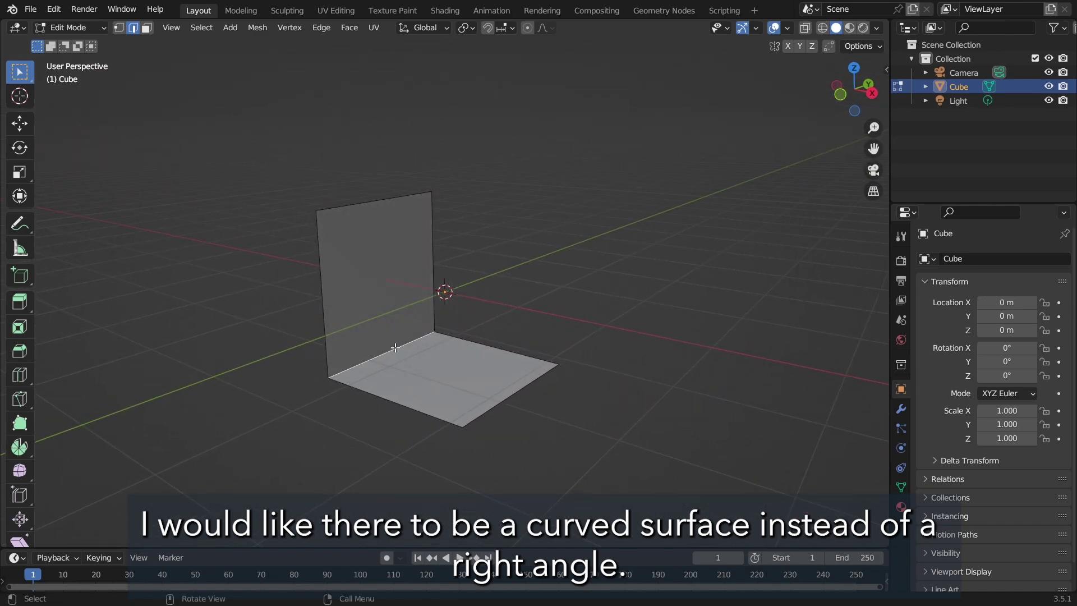
{"action": "key", "text": "ctrl+b"}
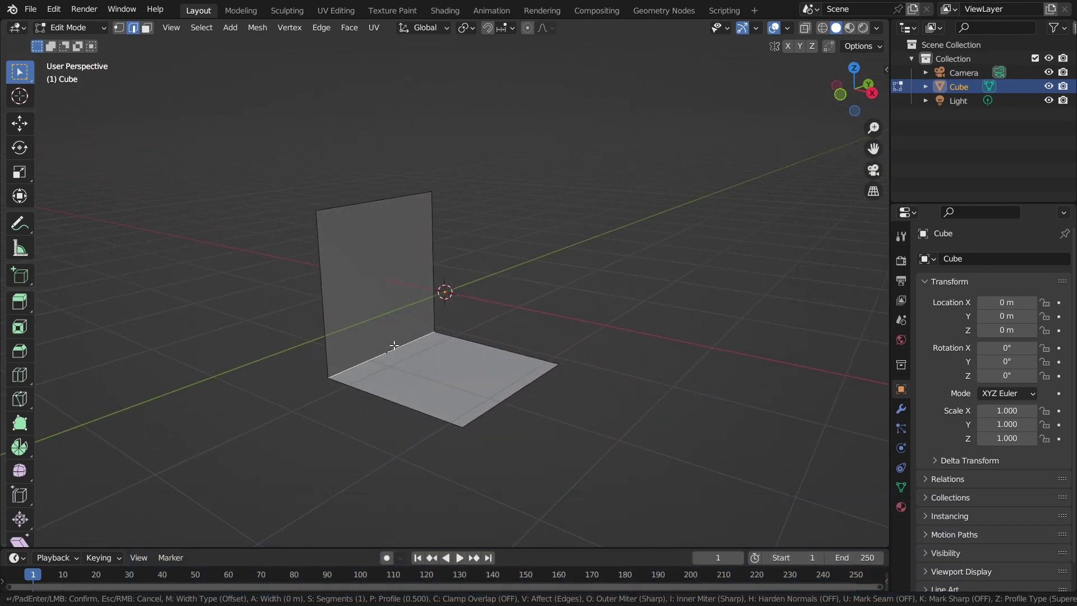
{"action": "scroll", "coordinate": [356, 301], "scroll_direction": "up", "scroll_amount": 20}
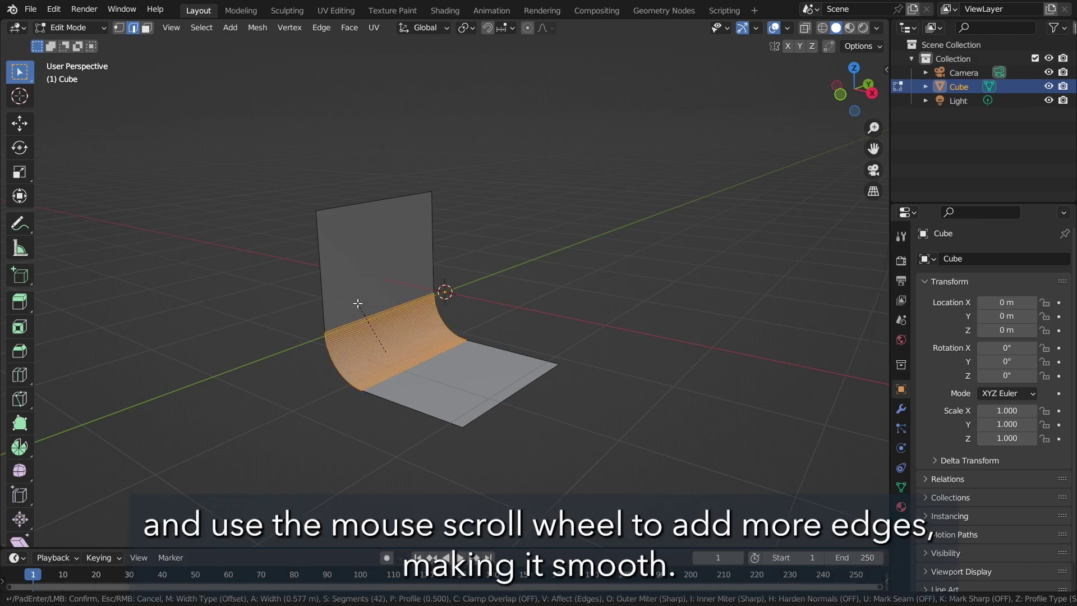
{"action": "left_click", "coordinate": [357, 304]}
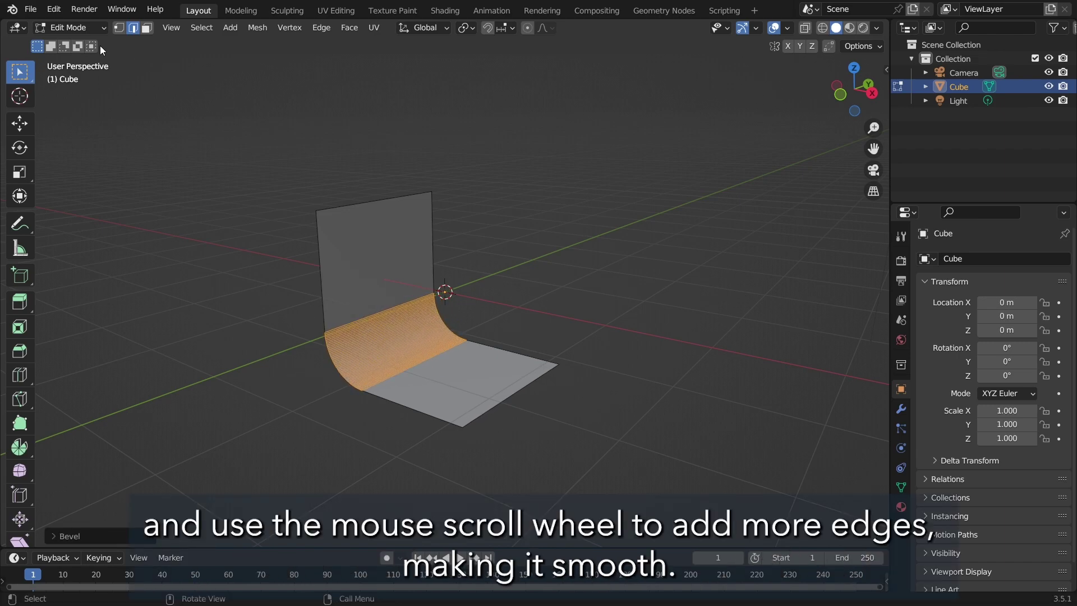
{"action": "left_click", "coordinate": [70, 27]}
{"action": "left_click", "coordinate": [71, 41]}
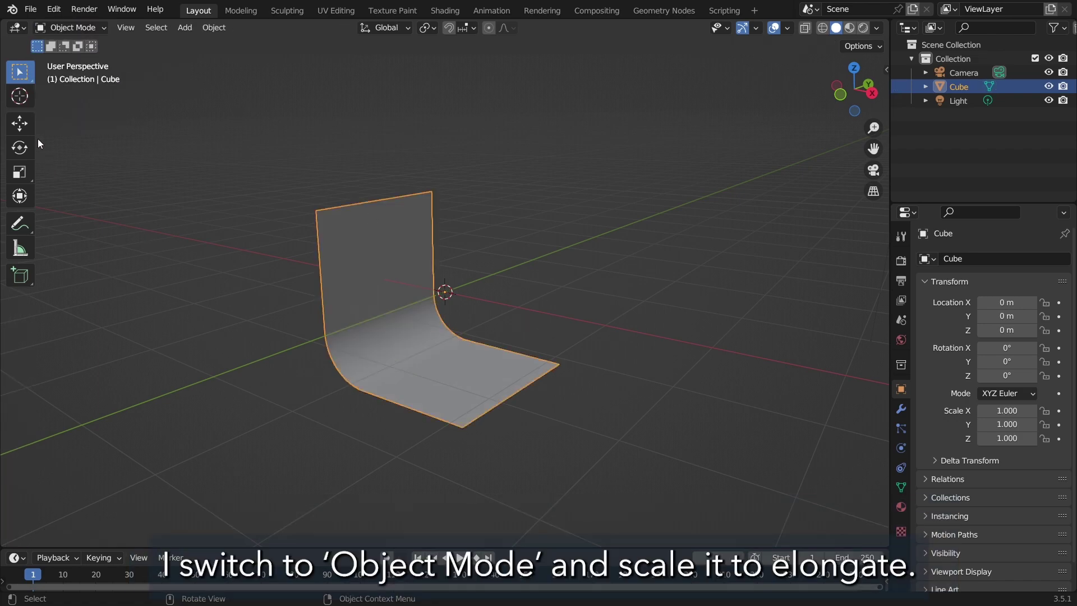
Scale the curved backdrop to about 10.27 in X, 20.2 in Y and 6.64 in Z
{"action": "left_click", "coordinate": [20, 172]}
{"action": "left_click_drag", "start_coordinate": [476, 278], "coordinate": [603, 188]}
{"action": "left_click_drag", "start_coordinate": [465, 271], "coordinate": [449, 325]}
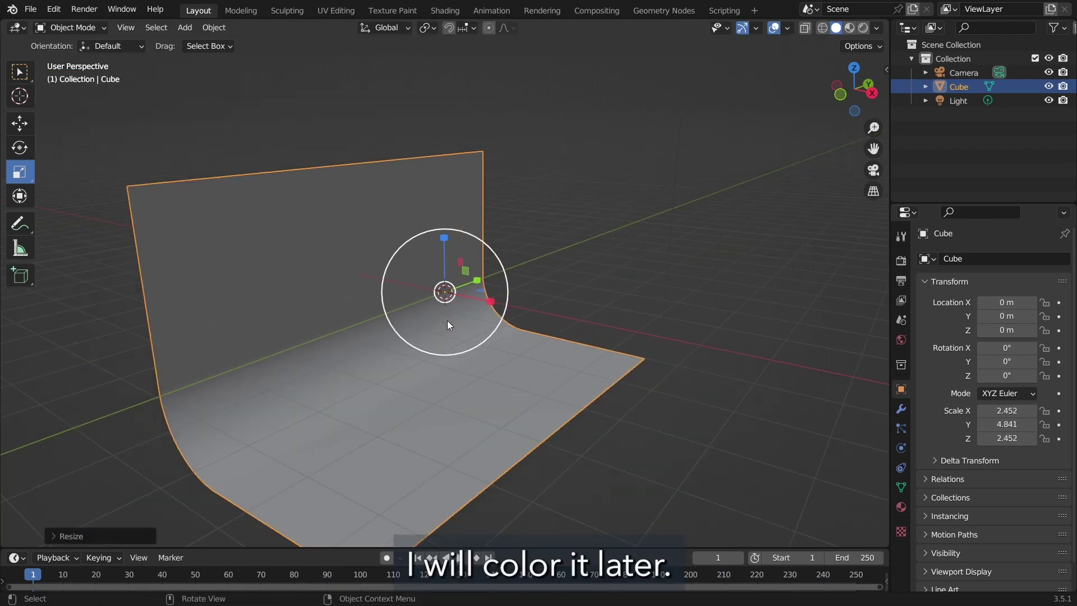
{"action": "scroll", "coordinate": [447, 325], "scroll_direction": "down", "scroll_amount": 2}
{"action": "middle_click_drag", "start_coordinate": [447, 326], "coordinate": [452, 298]}
{"action": "scroll", "coordinate": [472, 281], "scroll_direction": "down", "scroll_amount": 3}
{"action": "left_click_drag", "start_coordinate": [453, 298], "coordinate": [511, 268]}
{"action": "left_click_drag", "start_coordinate": [496, 297], "coordinate": [517, 311]}
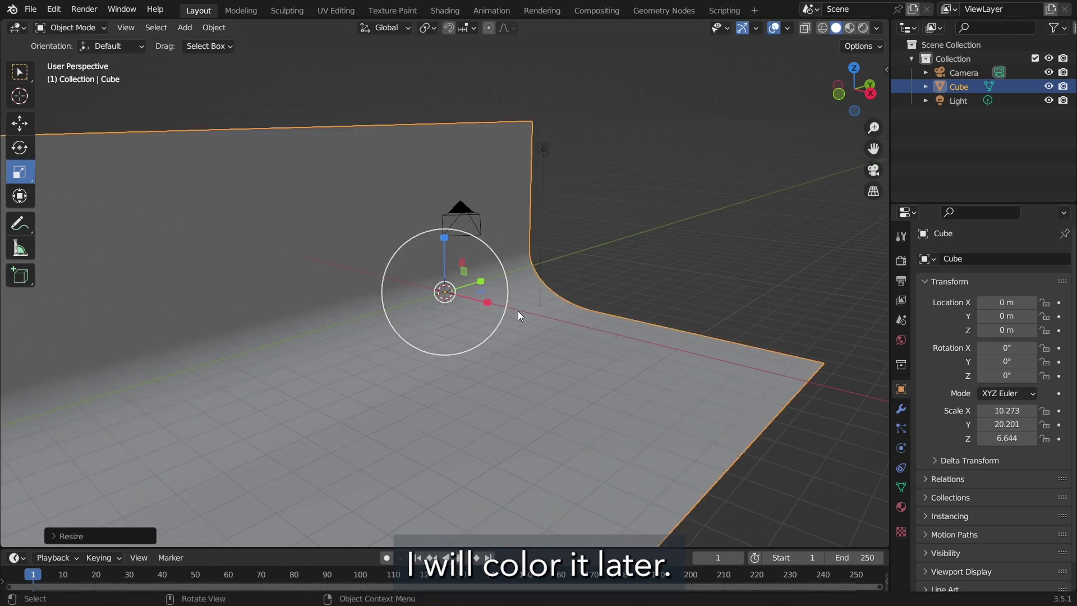
Move the backdrop straight up to a Z location of about 3.04 m
{"action": "middle_click_drag", "start_coordinate": [399, 333], "coordinate": [504, 283], "text": "shift"}
{"action": "scroll", "coordinate": [476, 325], "scroll_direction": "down", "scroll_amount": 3}
{"action": "middle_click_drag", "start_coordinate": [360, 281], "coordinate": [393, 275]}
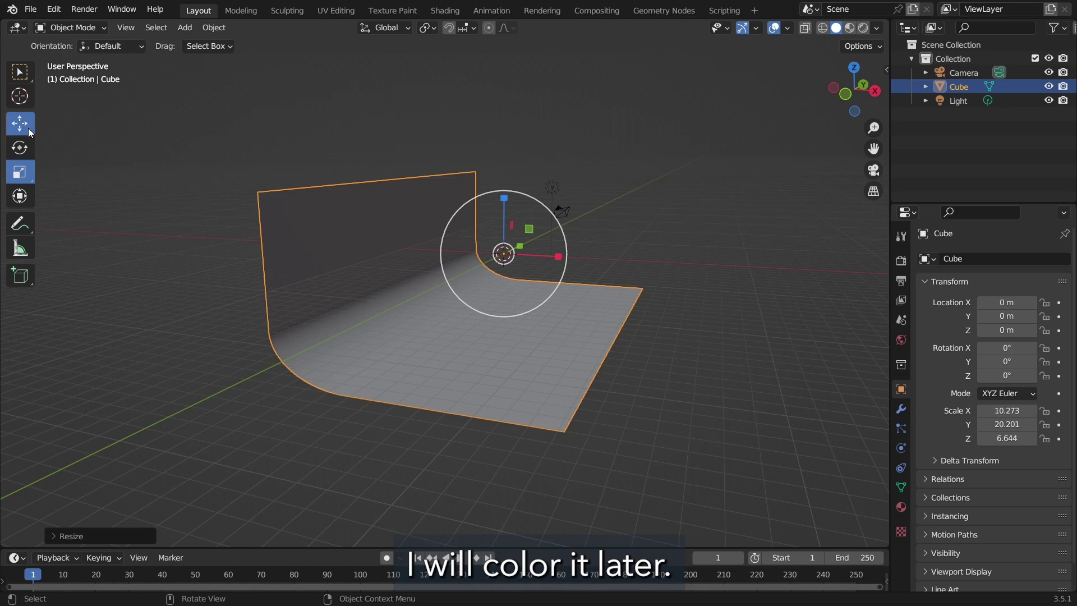
{"action": "left_click", "coordinate": [23, 126]}
{"action": "left_click_drag", "start_coordinate": [504, 195], "coordinate": [505, 160]}
{"action": "scroll", "coordinate": [537, 304], "scroll_direction": "up", "scroll_amount": 2}
{"action": "middle_click_drag", "start_coordinate": [567, 292], "coordinate": [483, 314]}
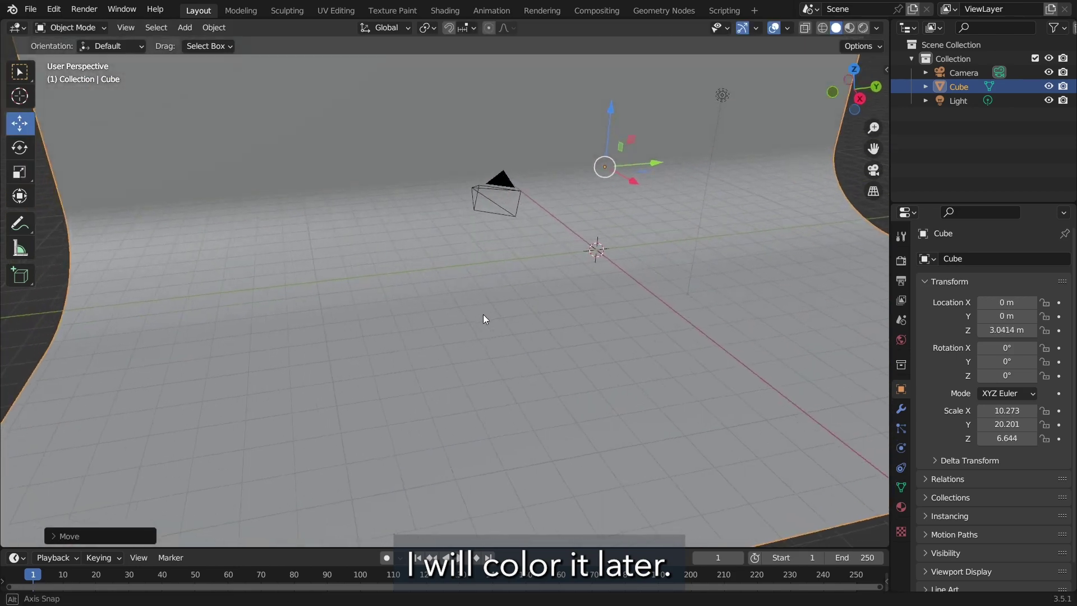
{"action": "scroll", "coordinate": [485, 316], "scroll_direction": "down", "scroll_amount": 3}
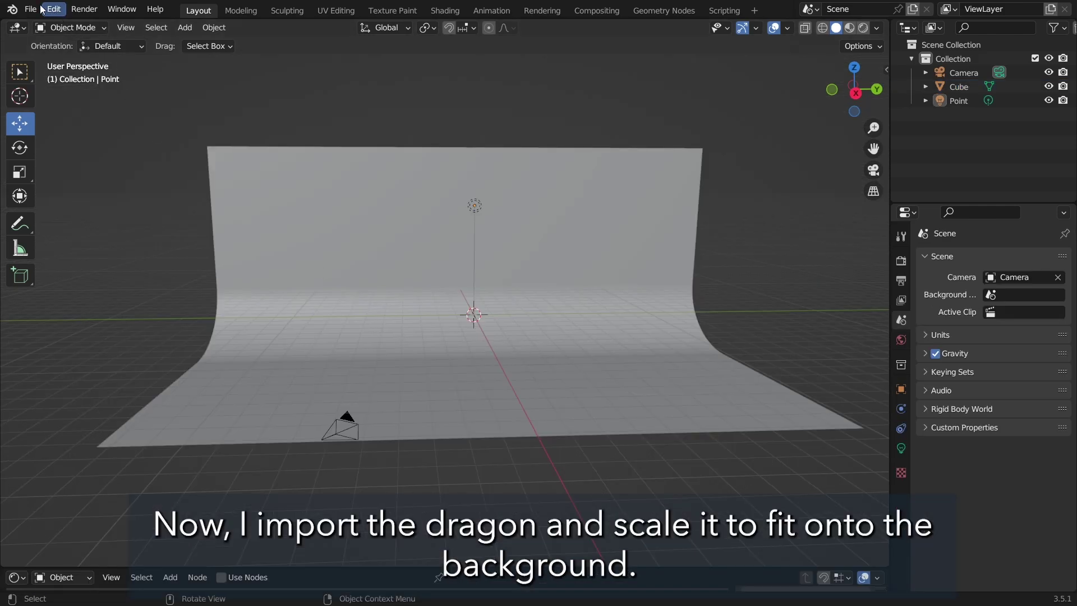
Import the FBX file Dragon paint FINAL4.fbx from the Part_4_Paint_export_render folder with the default import settings
{"action": "left_click", "coordinate": [30, 9]}
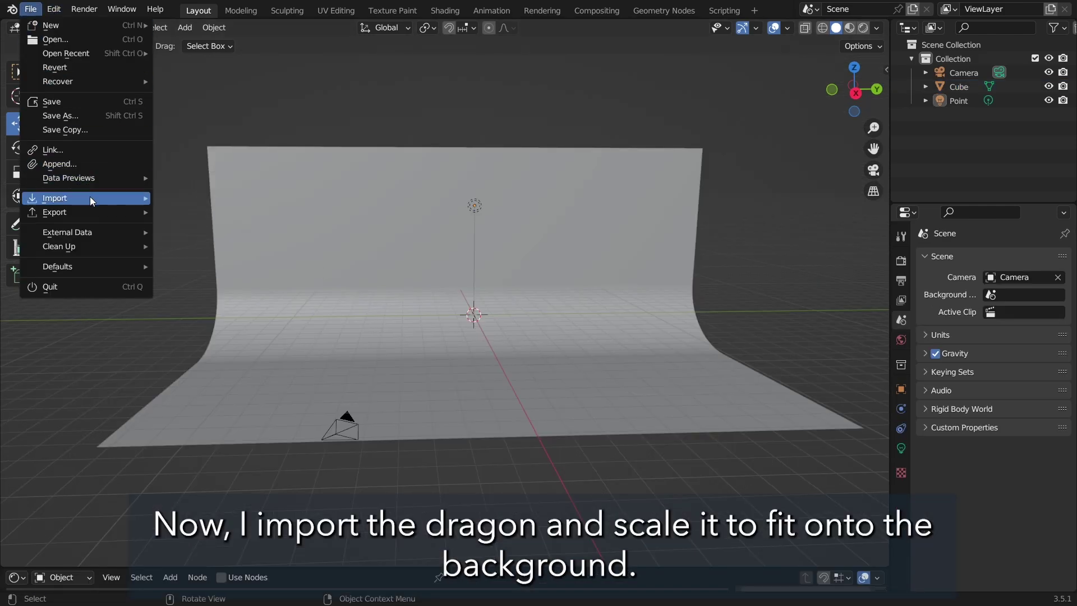
{"action": "mouse_move", "coordinate": [91, 197]}
{"action": "left_click", "coordinate": [229, 338]}
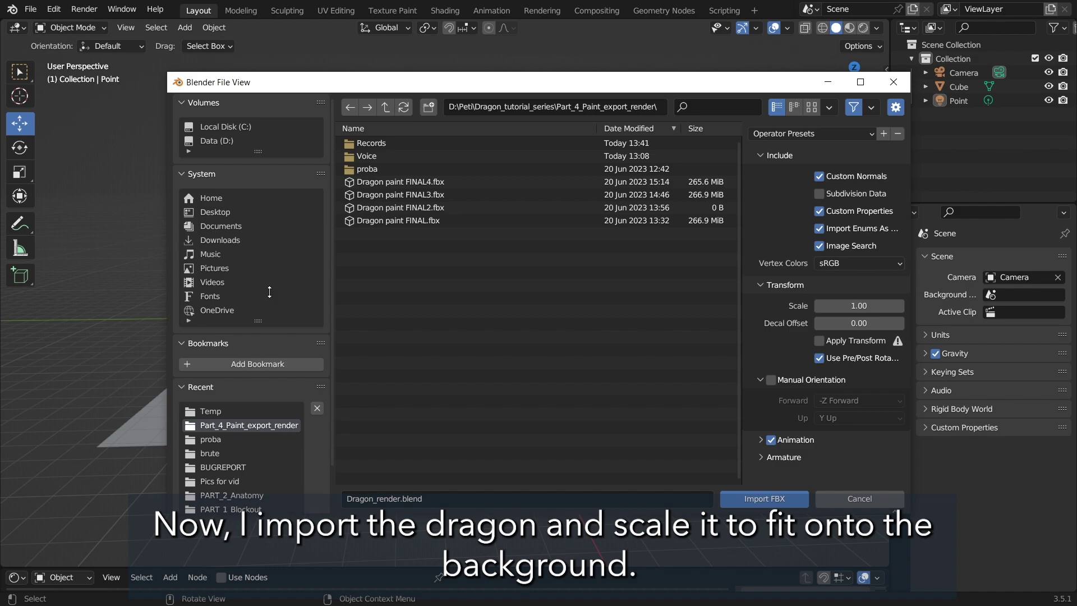
{"action": "left_click", "coordinate": [399, 182]}
{"action": "left_click", "coordinate": [761, 500]}
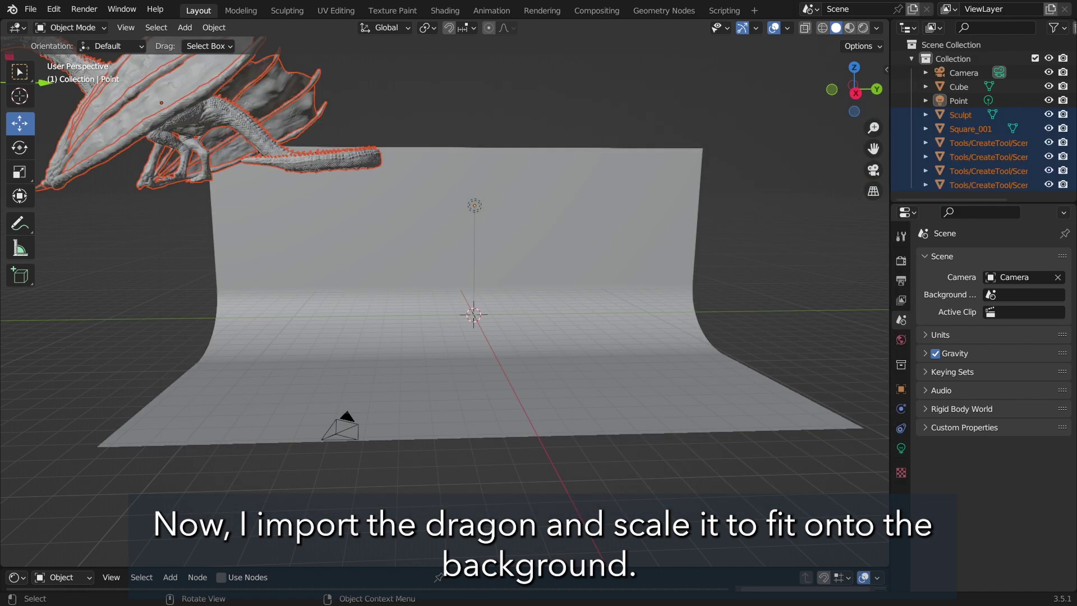
Scale the imported dragon down to about a third of its size and move it to the middle of the backdrop
{"action": "scroll", "coordinate": [368, 260], "scroll_direction": "down", "scroll_amount": 1}
{"action": "scroll", "coordinate": [263, 217], "scroll_direction": "down", "scroll_amount": 1}
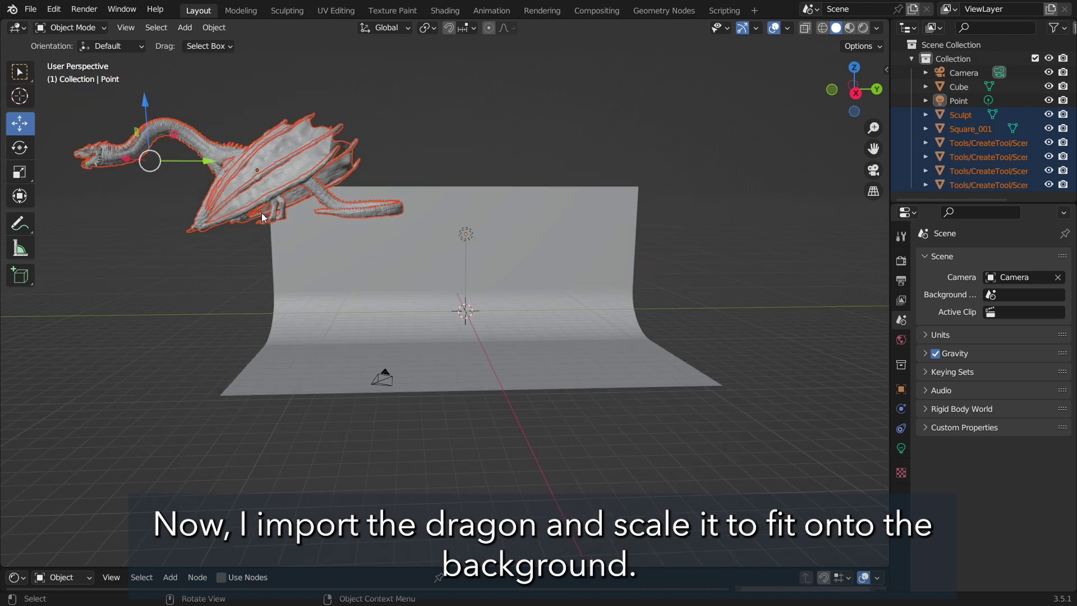
{"action": "key", "text": "s"}
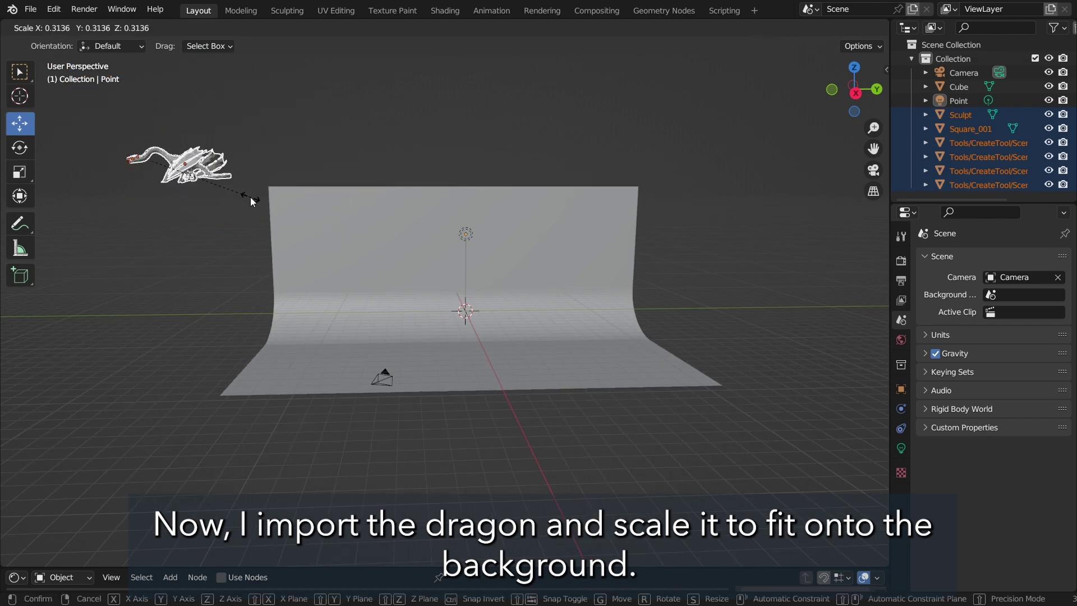
{"action": "left_click", "coordinate": [251, 199]}
{"action": "left_click_drag", "start_coordinate": [177, 134], "coordinate": [498, 286]}
In the right orthographic view, move the dragon down about 3.3 m onto the backdrop's floor
{"action": "left_click", "coordinate": [854, 93]}
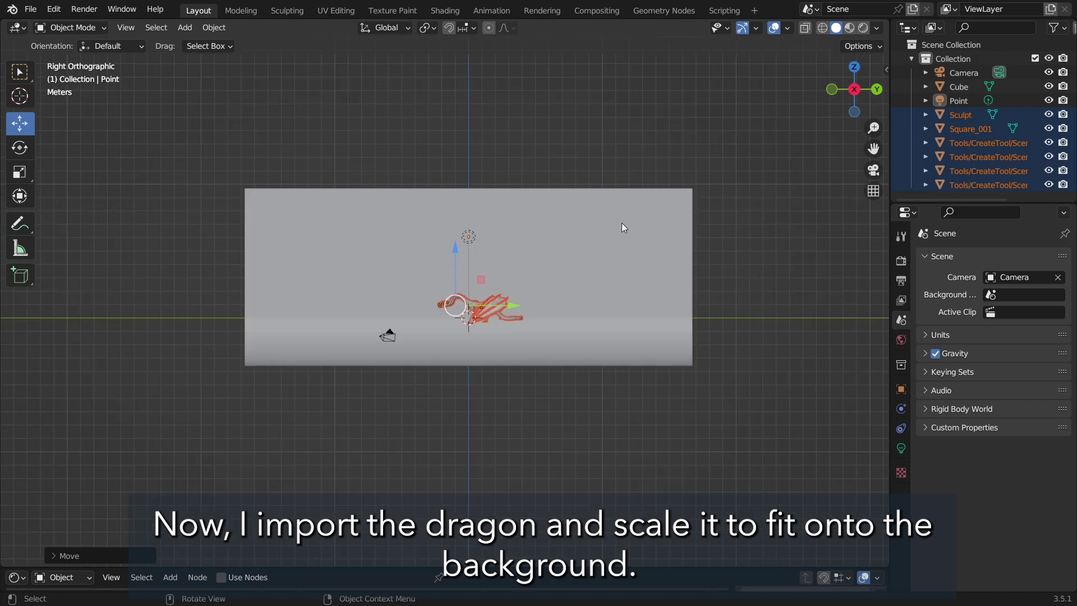
{"action": "scroll", "coordinate": [622, 226], "scroll_direction": "up", "scroll_amount": 6}
{"action": "key", "text": "g"}
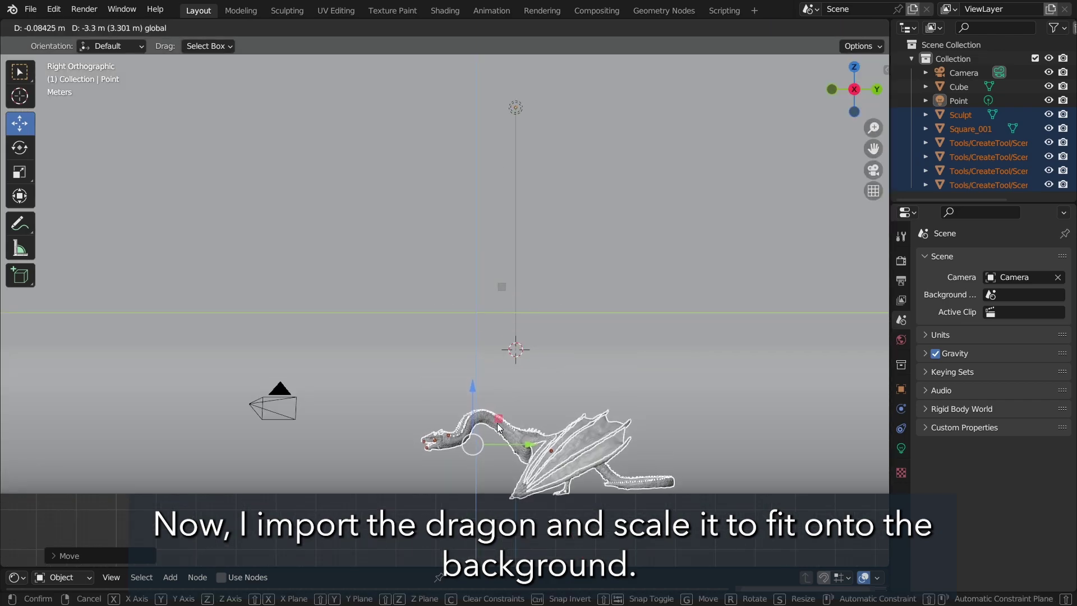
{"action": "left_click", "coordinate": [665, 495]}
Rotate the dragon slightly about the X axis to level it with the floor, and fine-tune its height
{"action": "scroll", "coordinate": [665, 495], "scroll_direction": "up", "scroll_amount": 3}
{"action": "middle_click_drag", "start_coordinate": [665, 495], "coordinate": [499, 167], "text": "shift"}
{"action": "scroll", "coordinate": [457, 272], "scroll_direction": "up", "scroll_amount": 2}
{"action": "left_click", "coordinate": [23, 153]}
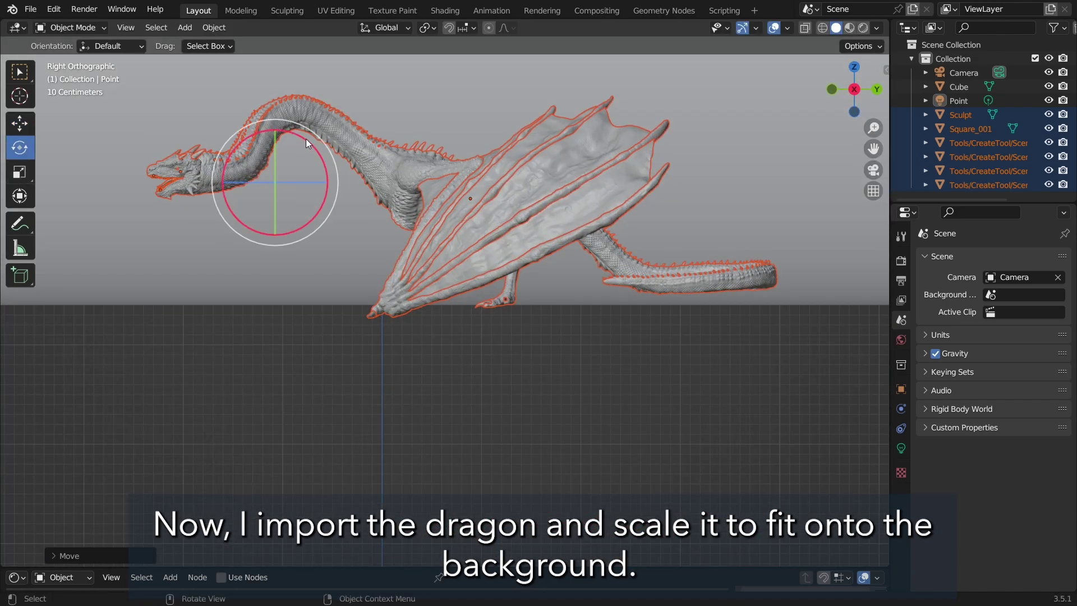
{"action": "left_click_drag", "start_coordinate": [308, 138], "coordinate": [270, 106]}
{"action": "left_click", "coordinate": [314, 140]}
{"action": "left_click", "coordinate": [20, 123]}
{"action": "middle_click_drag", "start_coordinate": [270, 106], "coordinate": [349, 125]}
{"action": "left_click_drag", "start_coordinate": [349, 125], "coordinate": [349, 130]}
Using the top view, move the dragon away from the floor's front edge toward the back wall
{"action": "middle_click_drag", "start_coordinate": [349, 130], "coordinate": [411, 298]}
{"action": "scroll", "coordinate": [565, 457], "scroll_direction": "up", "scroll_amount": 4}
{"action": "scroll", "coordinate": [565, 463], "scroll_direction": "down", "scroll_amount": 3}
{"action": "middle_click_drag", "start_coordinate": [617, 433], "coordinate": [566, 393]}
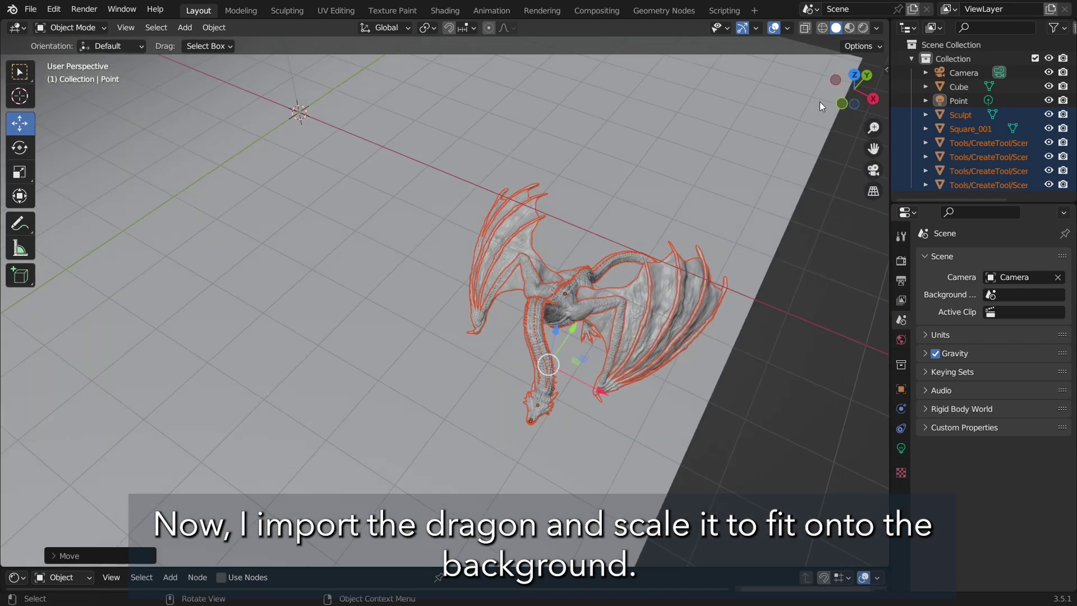
{"action": "left_click", "coordinate": [853, 77]}
{"action": "left_click_drag", "start_coordinate": [636, 348], "coordinate": [416, 346]}
{"action": "middle_click_drag", "start_coordinate": [598, 360], "coordinate": [466, 236]}
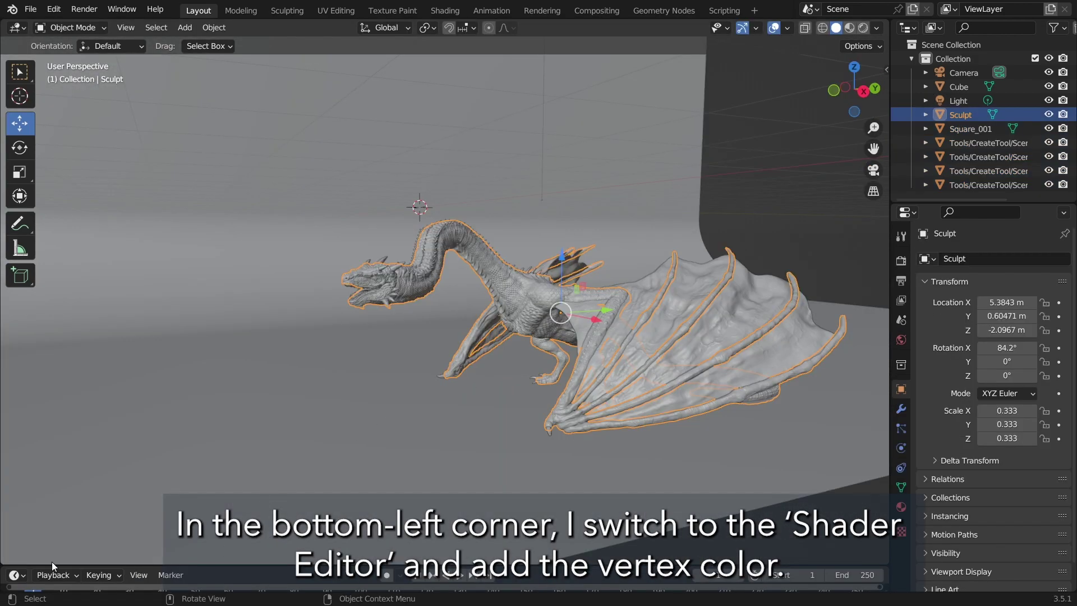
Replace the timeline with the Shader Editor and enlarge its area to show the dragon body's material nodes
{"action": "left_click", "coordinate": [15, 579]}
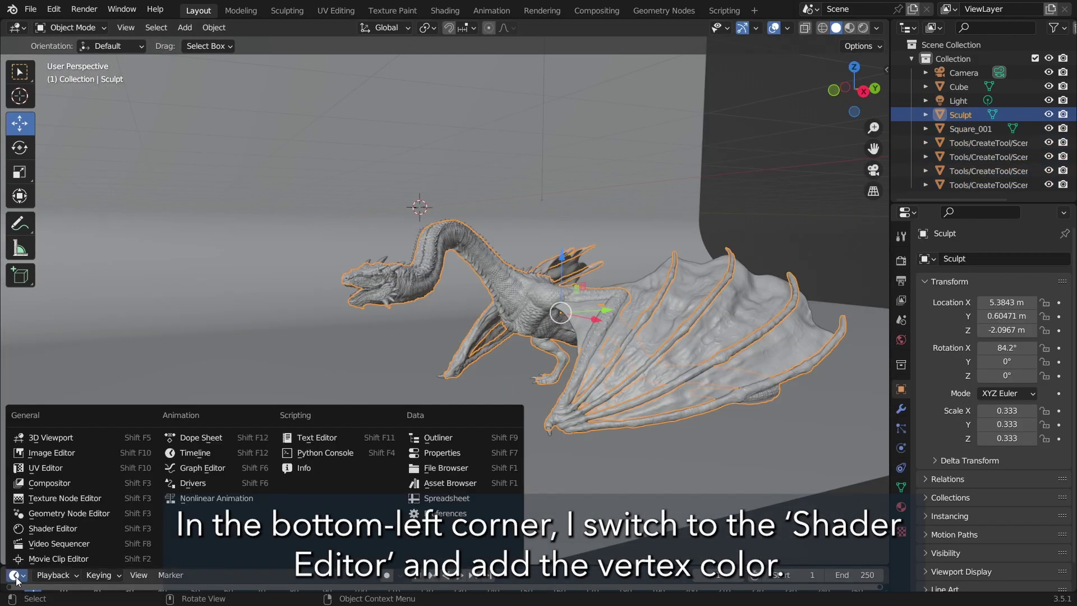
{"action": "left_click", "coordinate": [49, 529]}
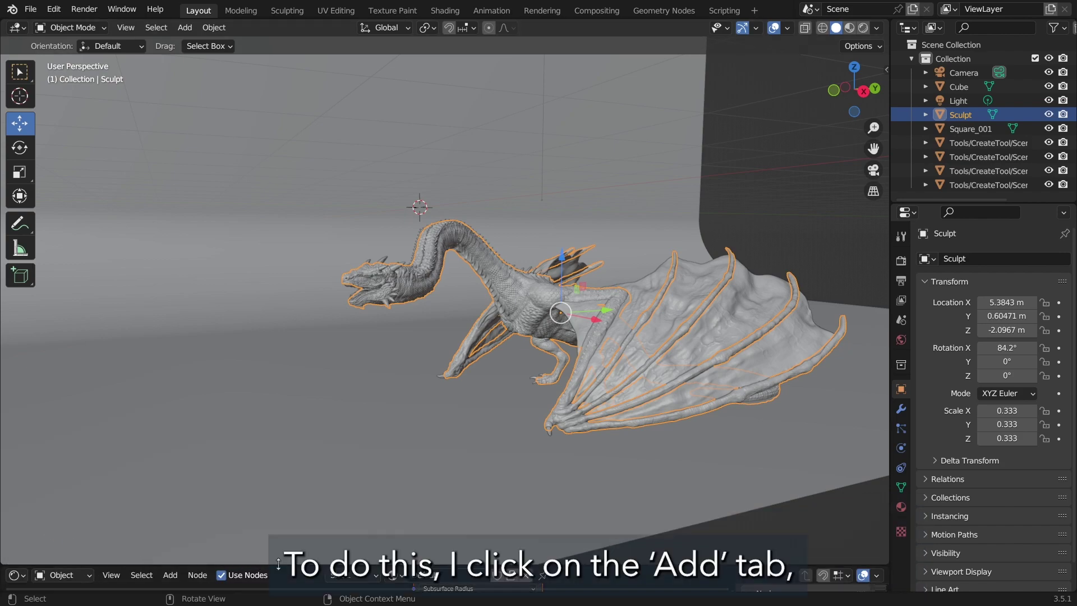
{"action": "left_click_drag", "start_coordinate": [275, 566], "coordinate": [199, 343]}
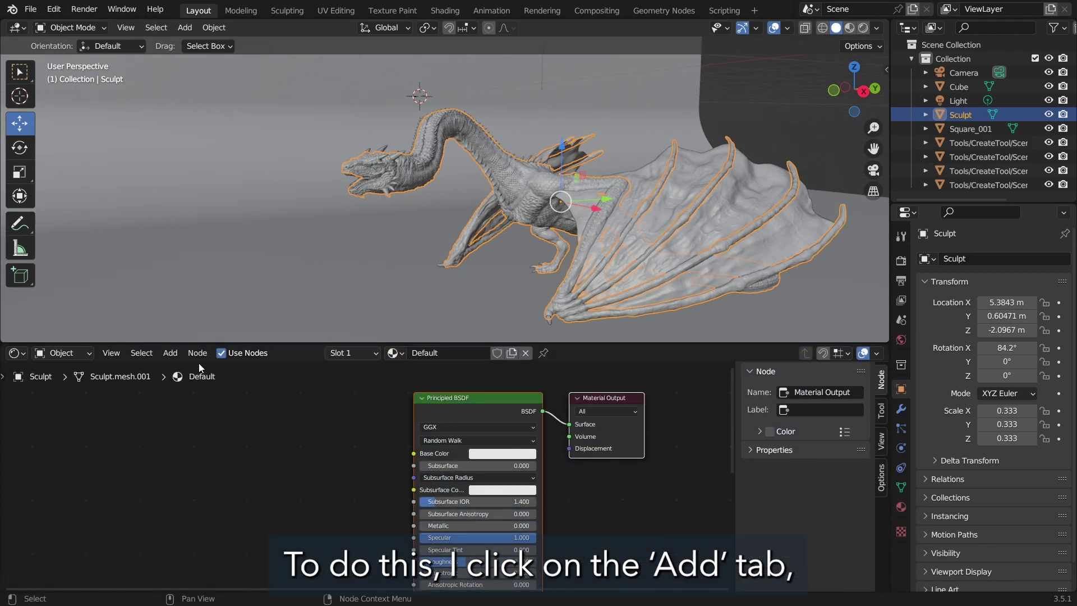
Add a Color Attribute node to the dragon body's material and connect its Color output to the Principled BSDF's Base Color
{"action": "left_click", "coordinate": [170, 353]}
{"action": "mouse_move", "coordinate": [202, 388]}
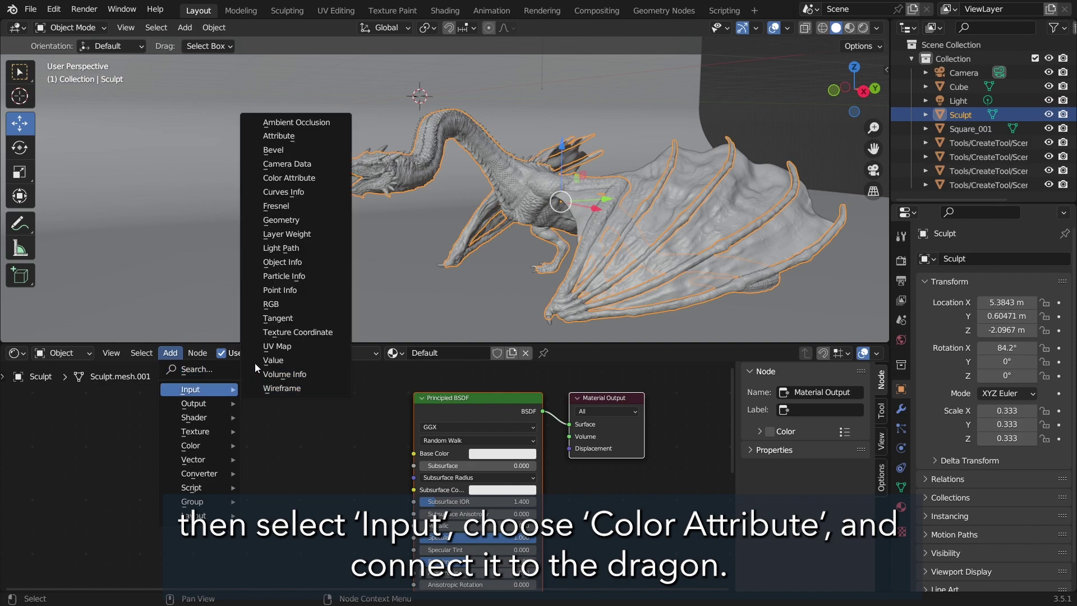
{"action": "left_click", "coordinate": [301, 179]}
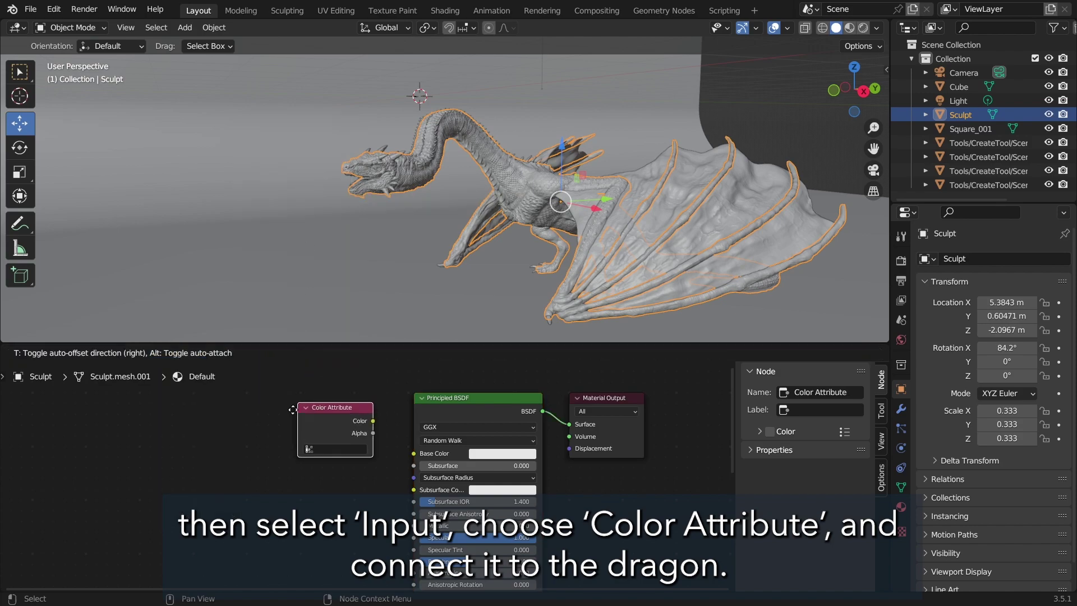
{"action": "left_click", "coordinate": [328, 451]}
{"action": "left_click_drag", "start_coordinate": [366, 455], "coordinate": [414, 453]}
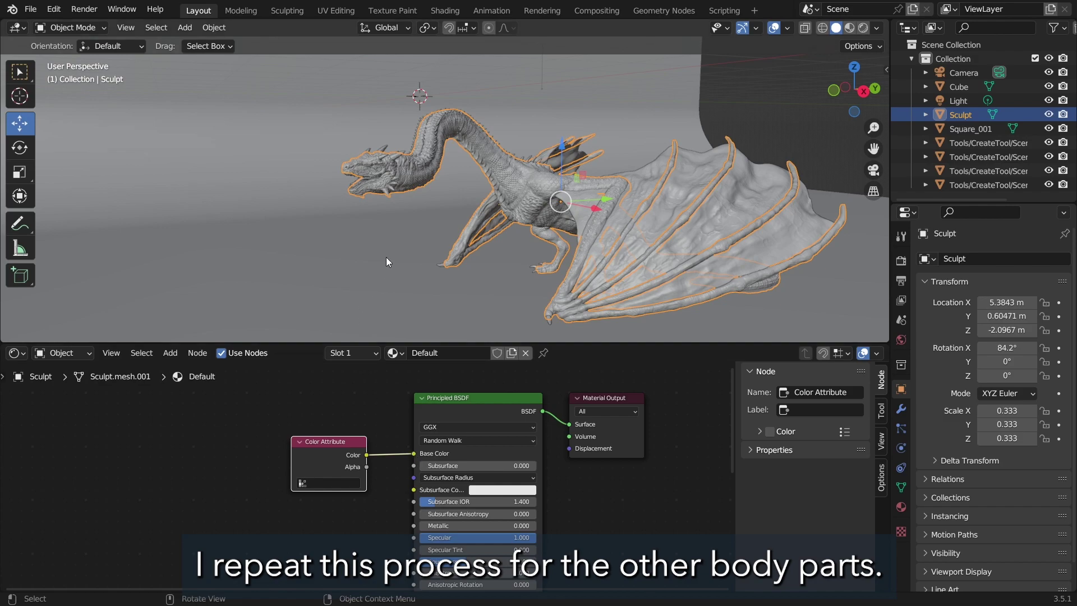
Select the dragon's body mesh and rename its material to "body"
{"action": "left_click", "coordinate": [748, 196]}
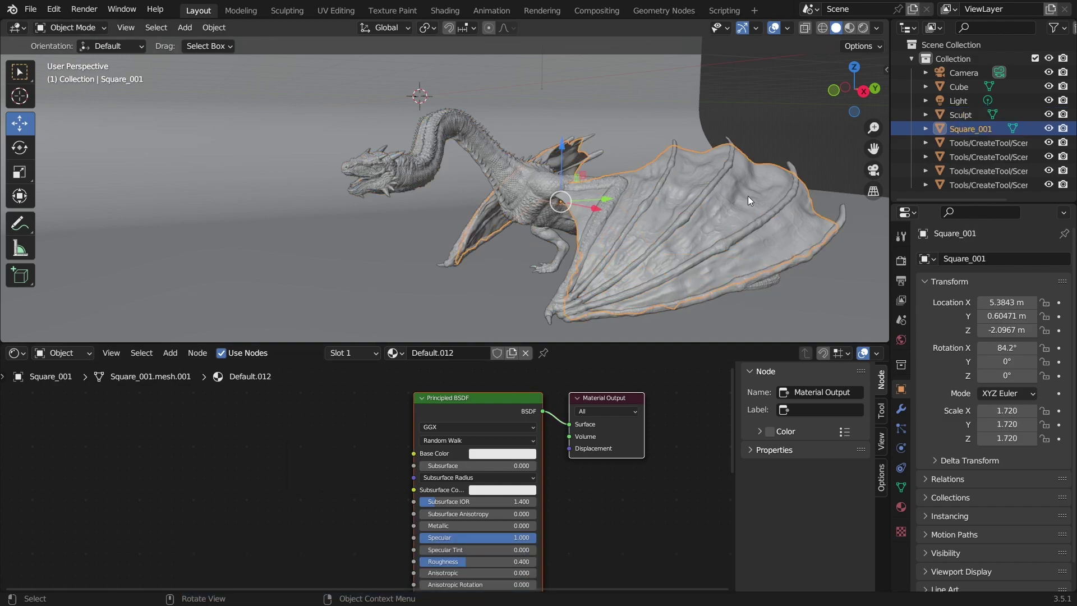
{"action": "left_click", "coordinate": [526, 216]}
{"action": "double_click", "coordinate": [437, 352]}
{"action": "type", "text": "body"}
{"action": "key", "text": "Return"}
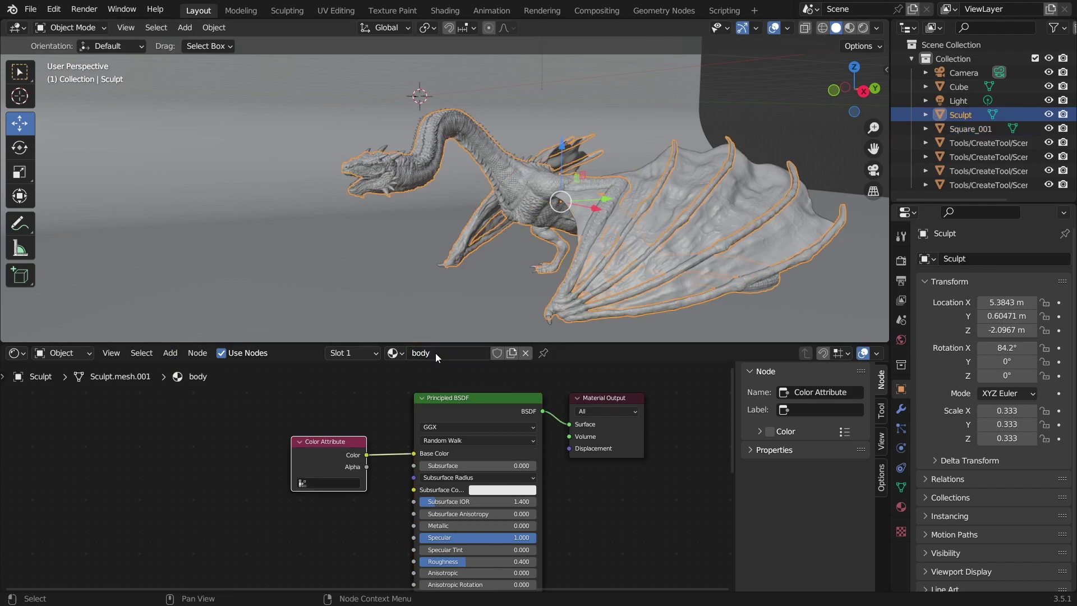
Add a Color Attribute node to the wings' material and connect its Color output to the Principled BSDF's Base Color
{"action": "left_click", "coordinate": [695, 180]}
{"action": "left_click", "coordinate": [170, 353]}
{"action": "mouse_move", "coordinate": [199, 389]}
{"action": "left_click", "coordinate": [295, 179]}
{"action": "left_click", "coordinate": [291, 439]}
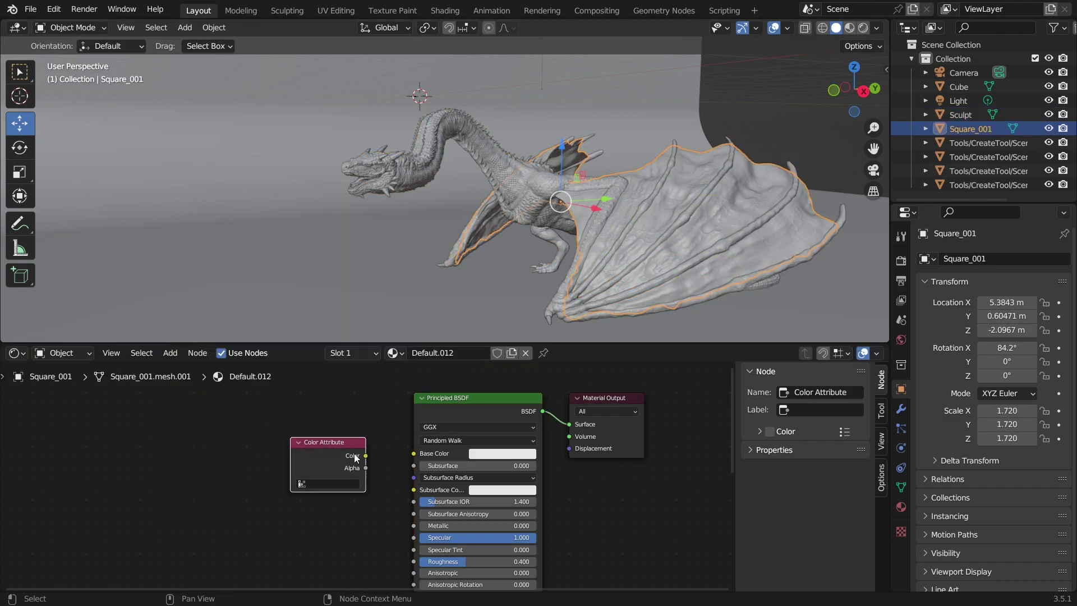
{"action": "left_click_drag", "start_coordinate": [365, 455], "coordinate": [414, 453]}
Rename the wing membrane's material to "wings"
{"action": "left_click", "coordinate": [444, 353]}
{"action": "type", "text": "wings"}
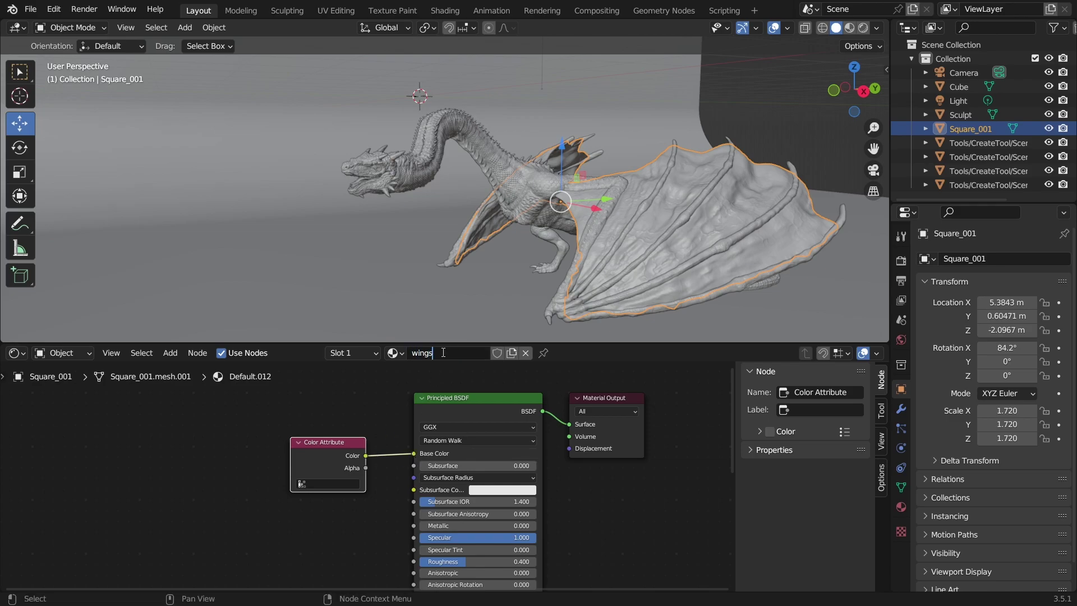
{"action": "key", "text": "Return"}
Select the dragon's eye mesh, add a Color Attribute node to its material and link Color to Base Color
{"action": "scroll", "coordinate": [345, 167], "scroll_direction": "up", "scroll_amount": 6}
{"action": "scroll", "coordinate": [393, 176], "scroll_direction": "down", "scroll_amount": 3}
{"action": "middle_click_drag", "start_coordinate": [458, 153], "coordinate": [472, 182]}
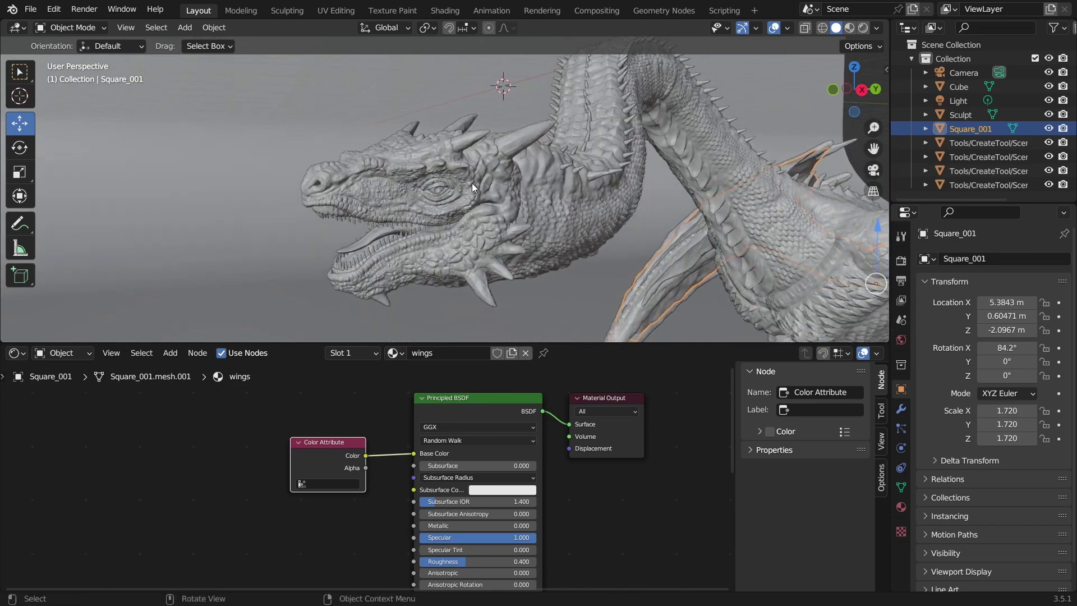
{"action": "scroll", "coordinate": [472, 183], "scroll_direction": "up", "scroll_amount": 5}
{"action": "left_click", "coordinate": [415, 196]}
{"action": "left_click", "coordinate": [170, 353]}
{"action": "mouse_move", "coordinate": [193, 389]}
{"action": "left_click", "coordinate": [295, 179]}
{"action": "left_click", "coordinate": [273, 444]}
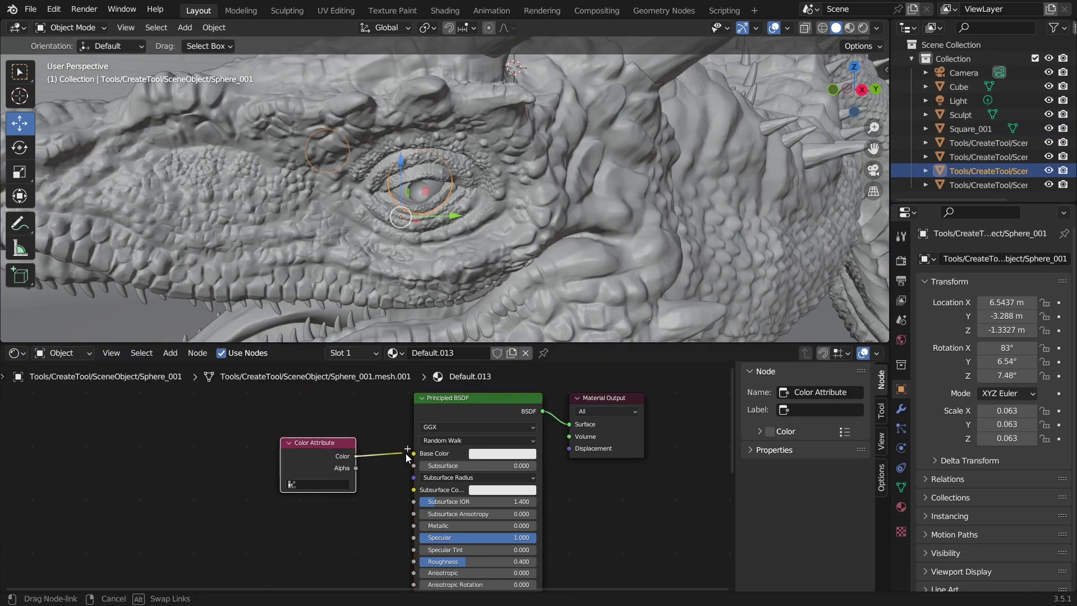
{"action": "left_click_drag", "start_coordinate": [355, 456], "coordinate": [413, 453]}
Rename the eye mesh's material to "eyes"
{"action": "double_click", "coordinate": [431, 352]}
{"action": "type", "text": "eyes"}
{"action": "key", "text": "Return"}
Select the horns and spikes mesh, add a Color Attribute node to its material and feed its Color into Base Color
{"action": "scroll", "coordinate": [538, 214], "scroll_direction": "down", "scroll_amount": 6}
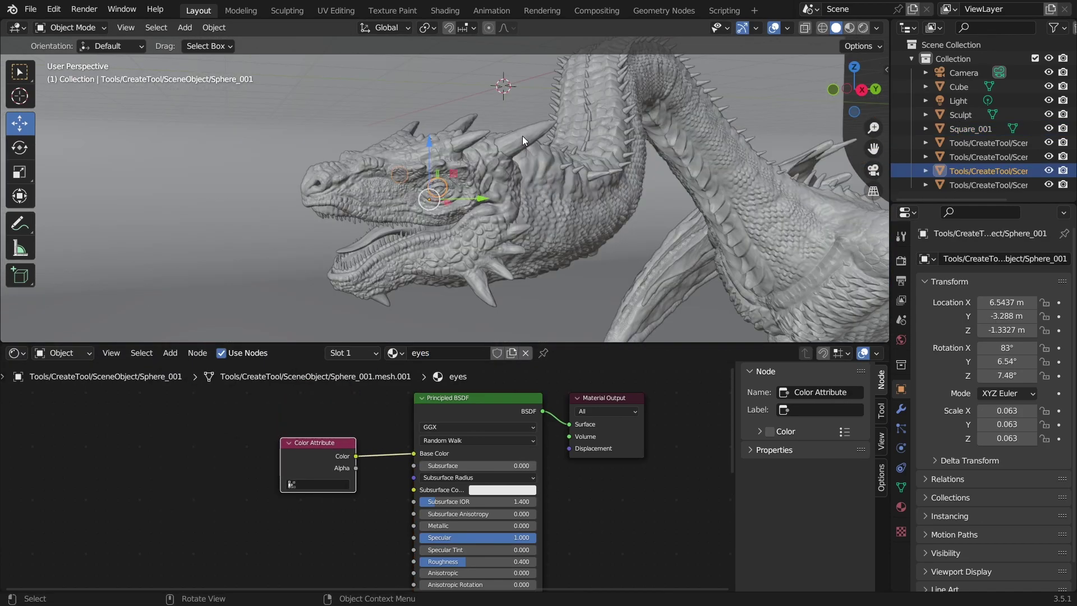
{"action": "left_click", "coordinate": [525, 140]}
{"action": "left_click", "coordinate": [170, 352]}
{"action": "mouse_move", "coordinate": [185, 365]}
{"action": "left_click", "coordinate": [296, 174]}
{"action": "left_click", "coordinate": [338, 459]}
{"action": "left_click_drag", "start_coordinate": [364, 459], "coordinate": [413, 453]}
Rename the horn and spike mesh's material to "spikes"
{"action": "double_click", "coordinate": [432, 352]}
{"action": "type", "text": "spikes"}
{"action": "key", "text": "Return"}
Select the gums and tongue mesh, add a Color Attribute node to its material and connect Color to Base Color
{"action": "scroll", "coordinate": [337, 269], "scroll_direction": "up", "scroll_amount": 6}
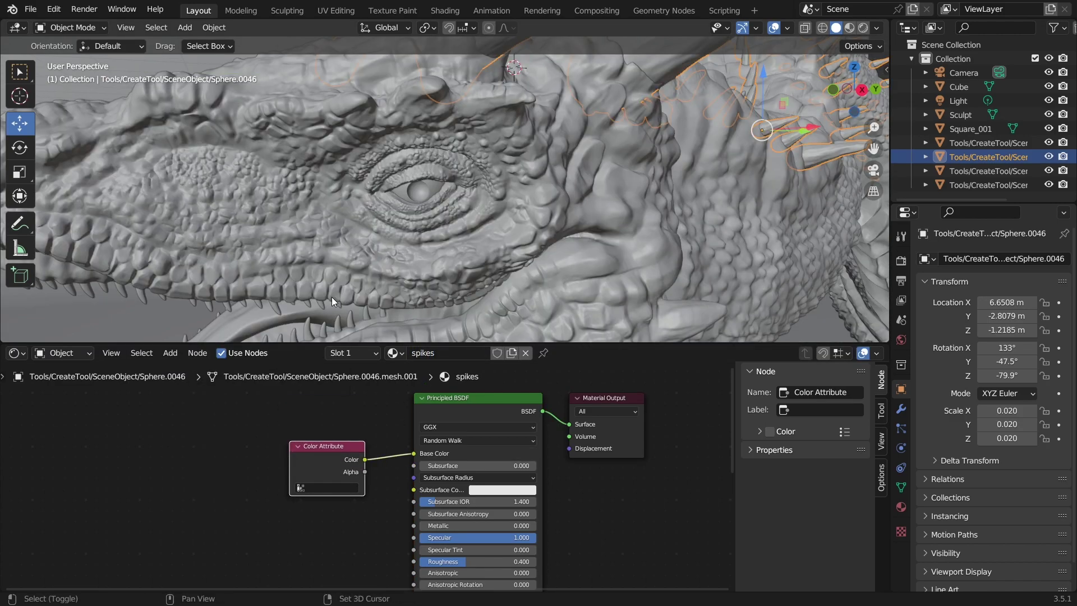
{"action": "middle_click_drag", "start_coordinate": [84, 263], "coordinate": [257, 116], "text": "shift"}
{"action": "left_click", "coordinate": [257, 115]}
{"action": "left_click", "coordinate": [170, 352]}
{"action": "mouse_move", "coordinate": [188, 389]}
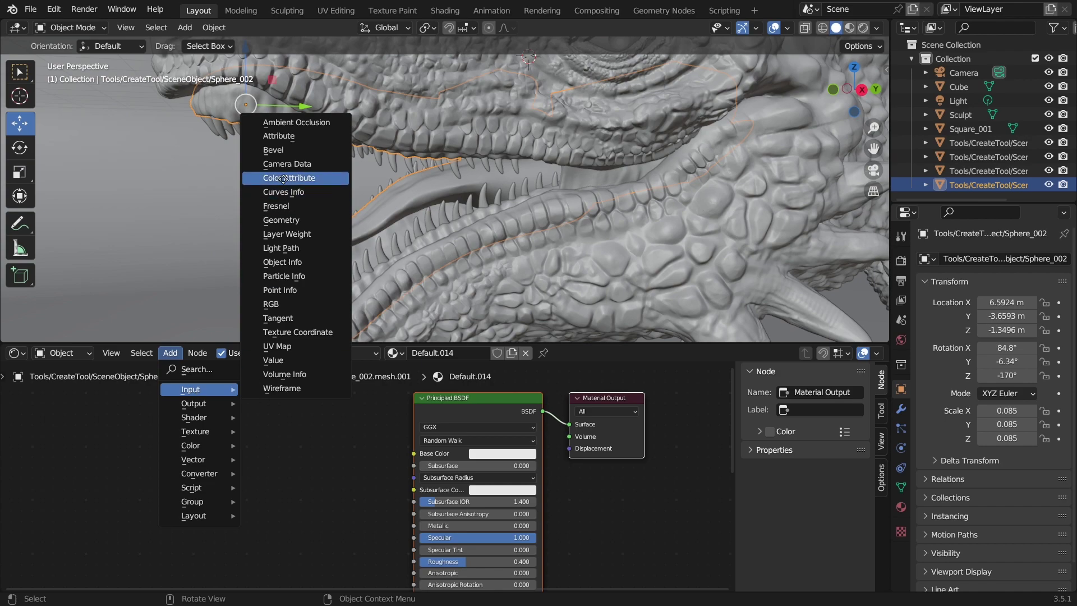
{"action": "left_click", "coordinate": [372, 175]}
{"action": "left_click", "coordinate": [331, 457]}
{"action": "left_click_drag", "start_coordinate": [348, 462], "coordinate": [413, 453]}
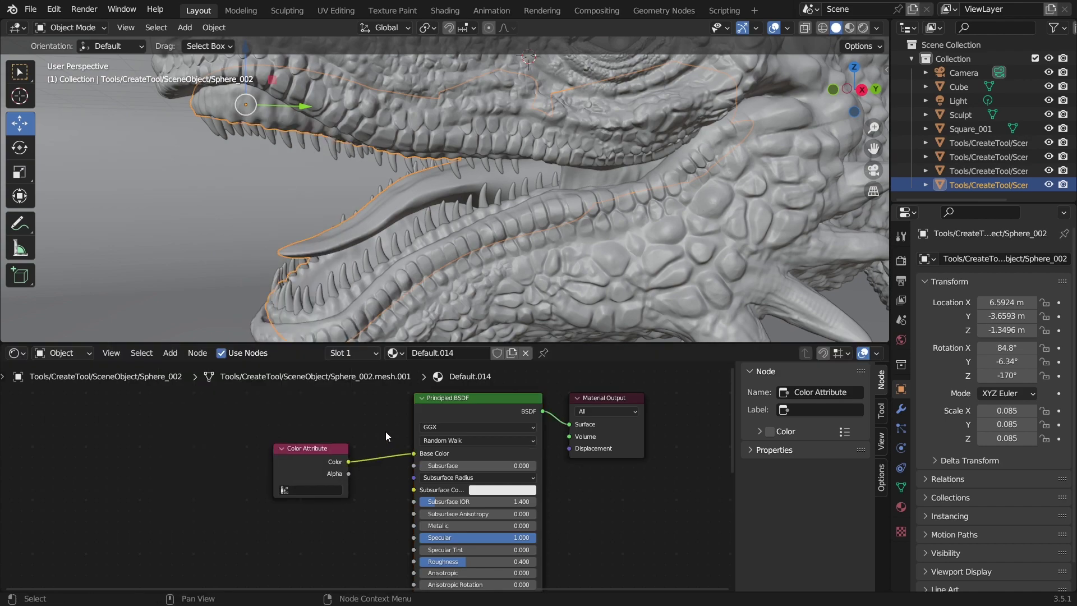
Rename the gums and tongue mesh's material to "gum"
{"action": "double_click", "coordinate": [431, 353]}
{"action": "type", "text": "gum"}
{"action": "key", "text": "Return"}
Select the teeth mesh, add a Color Attribute node to its material and link its Color output to Base Color
{"action": "left_click", "coordinate": [288, 146]}
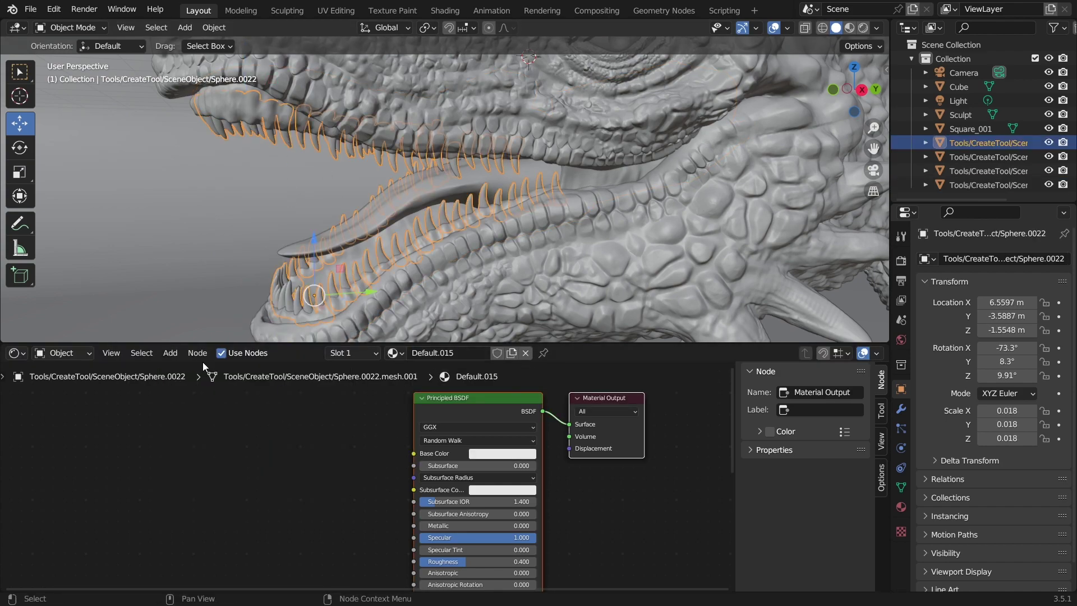
{"action": "left_click", "coordinate": [170, 353]}
{"action": "mouse_move", "coordinate": [191, 387]}
{"action": "left_click", "coordinate": [300, 179]}
{"action": "left_click", "coordinate": [286, 438]}
{"action": "left_click_drag", "start_coordinate": [360, 456], "coordinate": [413, 453]}
Rename the teeth mesh's material to "teeth"
{"action": "double_click", "coordinate": [424, 352]}
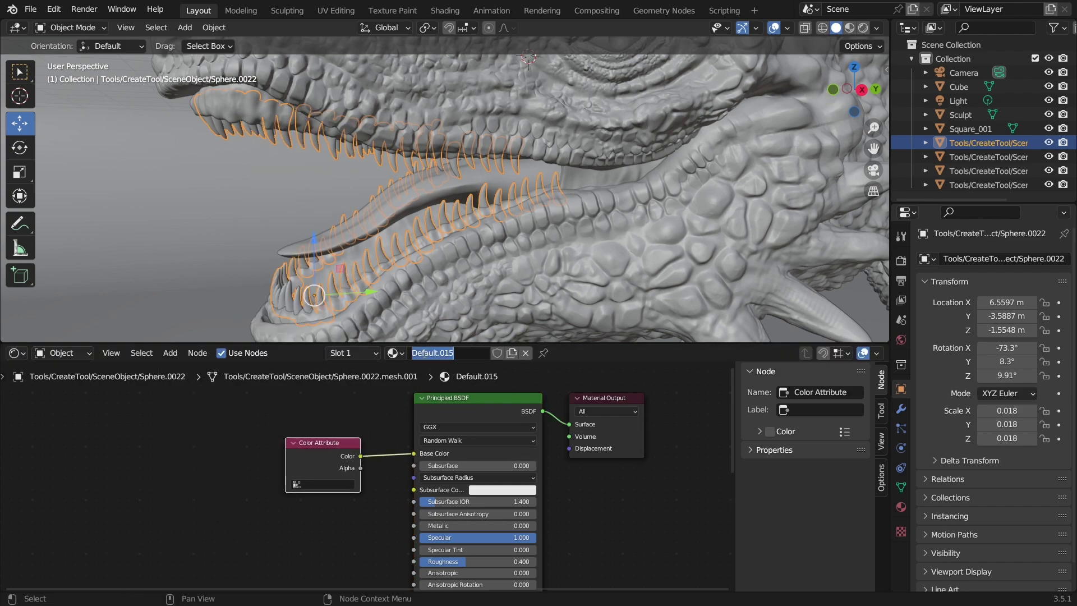
{"action": "type", "text": "teeth"}
{"action": "key", "text": "Return"}
Display the viewport in Material Preview shading and frame the gums and teeth of the lower jaw
{"action": "scroll", "coordinate": [615, 257], "scroll_direction": "down", "scroll_amount": 9}
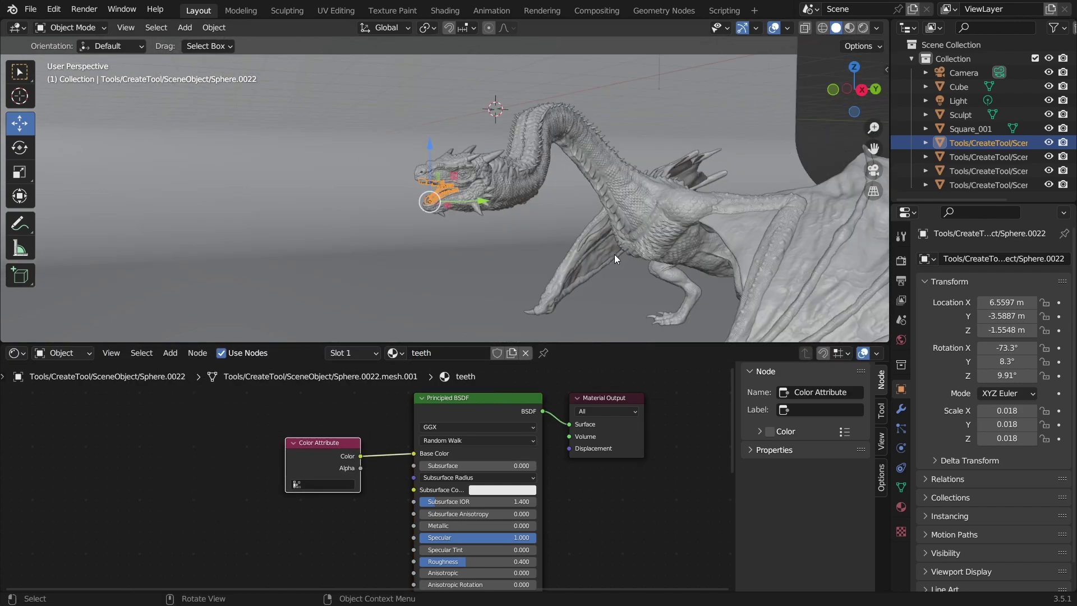
{"action": "mouse_move", "coordinate": [615, 257]}
{"action": "middle_mouse_down"}
{"action": "mouse_move", "coordinate": [491, 206]}
{"action": "mouse_move", "coordinate": [632, 252]}
{"action": "middle_mouse_up"}
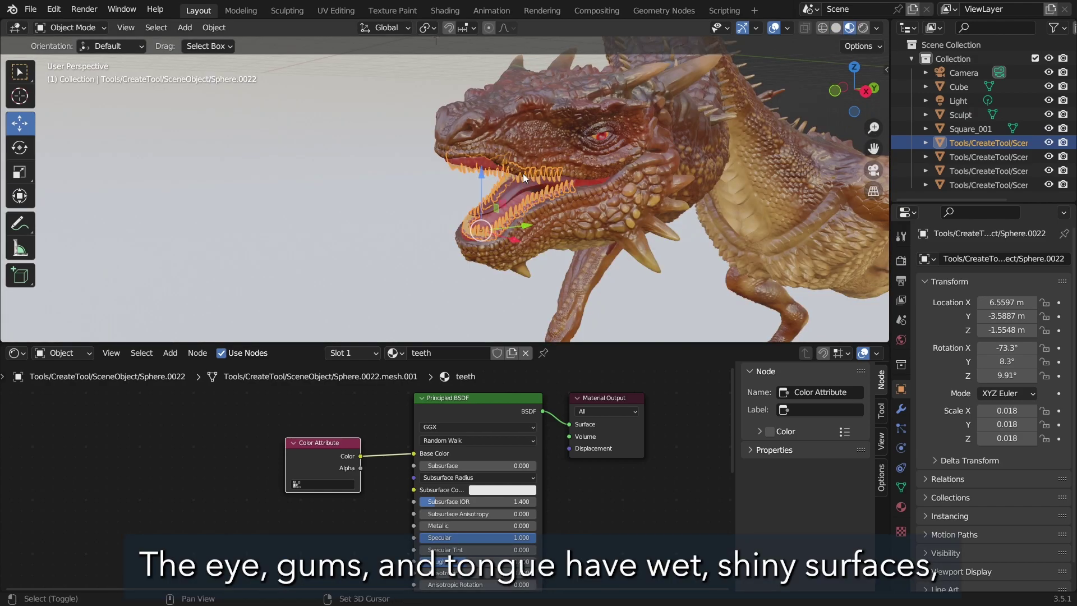
{"action": "middle_click_drag", "start_coordinate": [429, 183], "coordinate": [361, 149]}
{"action": "scroll", "coordinate": [354, 153], "scroll_direction": "up", "scroll_amount": 8}
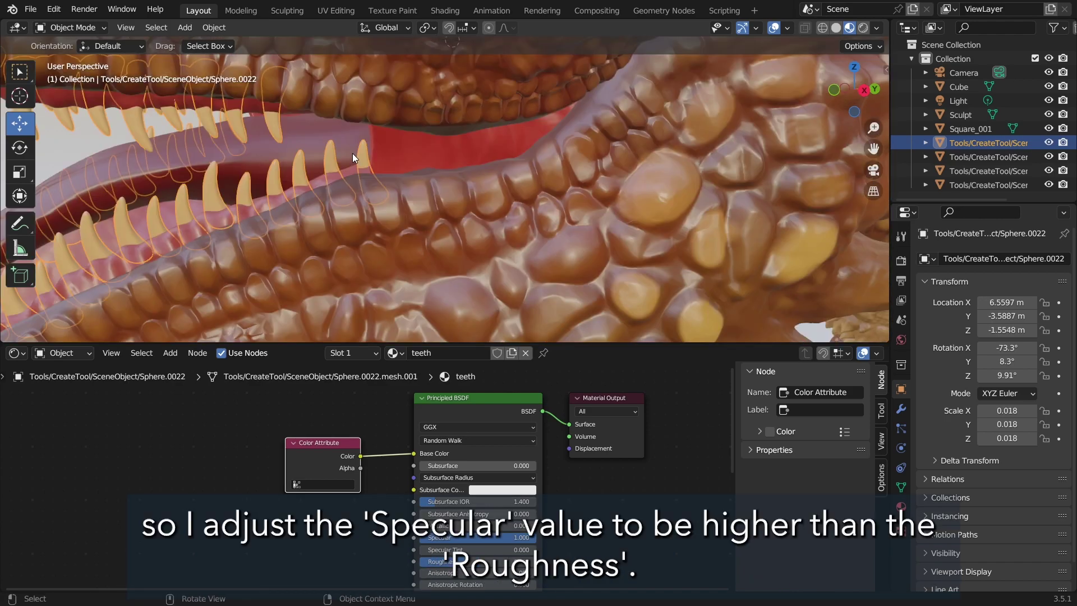
{"action": "middle_click_drag", "start_coordinate": [259, 140], "coordinate": [336, 256], "text": "shift"}
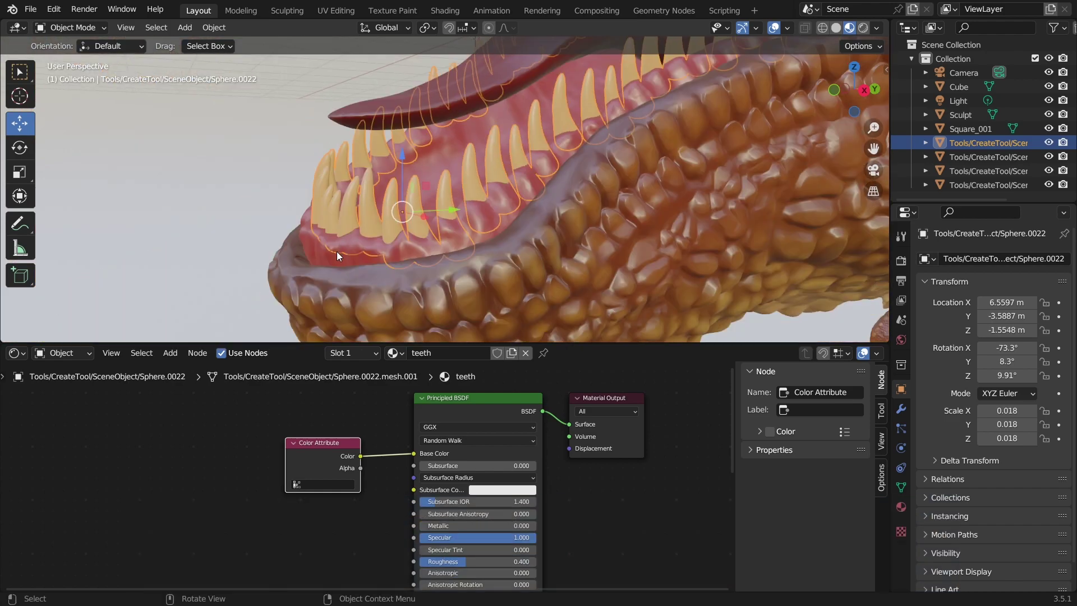
Select the gums and set their material's Specular to 0.509, Roughness to 0.324 and Subsurface to 0.051
{"action": "left_click", "coordinate": [337, 255]}
{"action": "left_click_drag", "start_coordinate": [313, 342], "coordinate": [309, 434]}
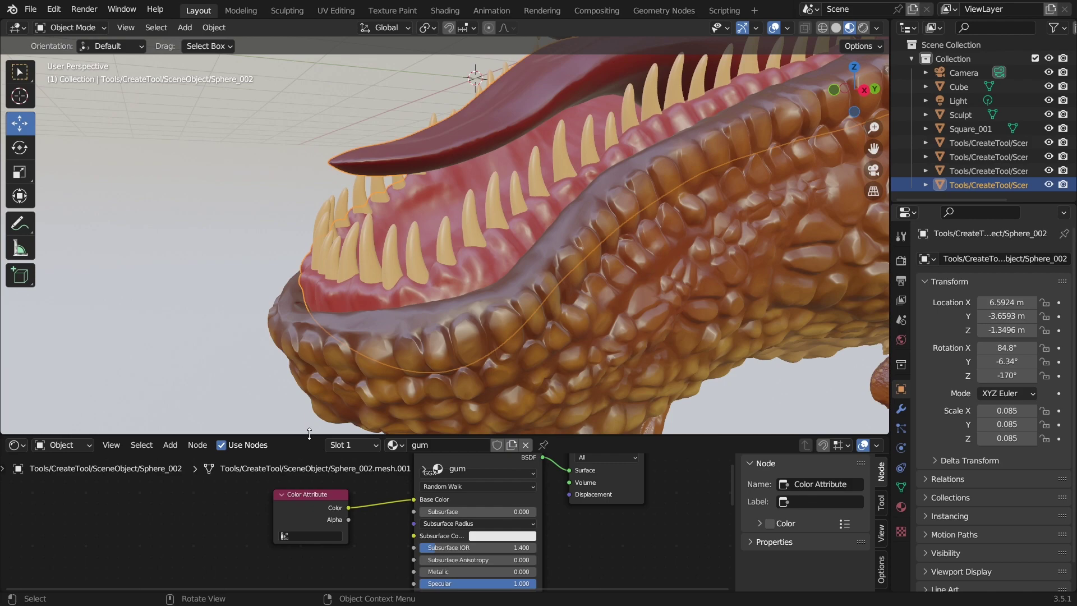
{"action": "left_click", "coordinate": [566, 372]}
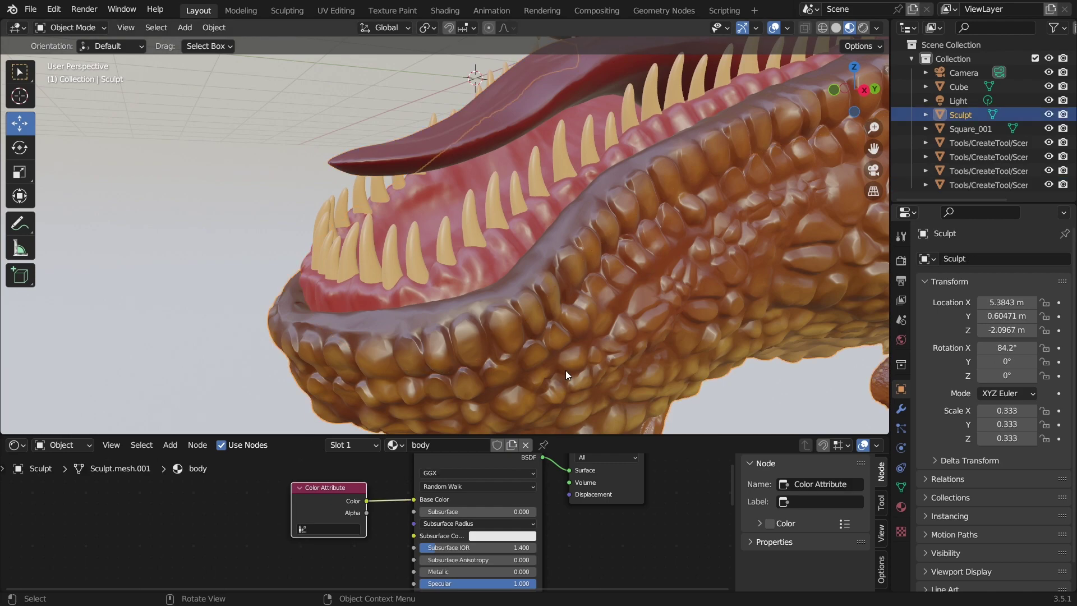
{"action": "left_click", "coordinate": [377, 298]}
{"action": "middle_click_drag", "start_coordinate": [378, 564], "coordinate": [378, 552]}
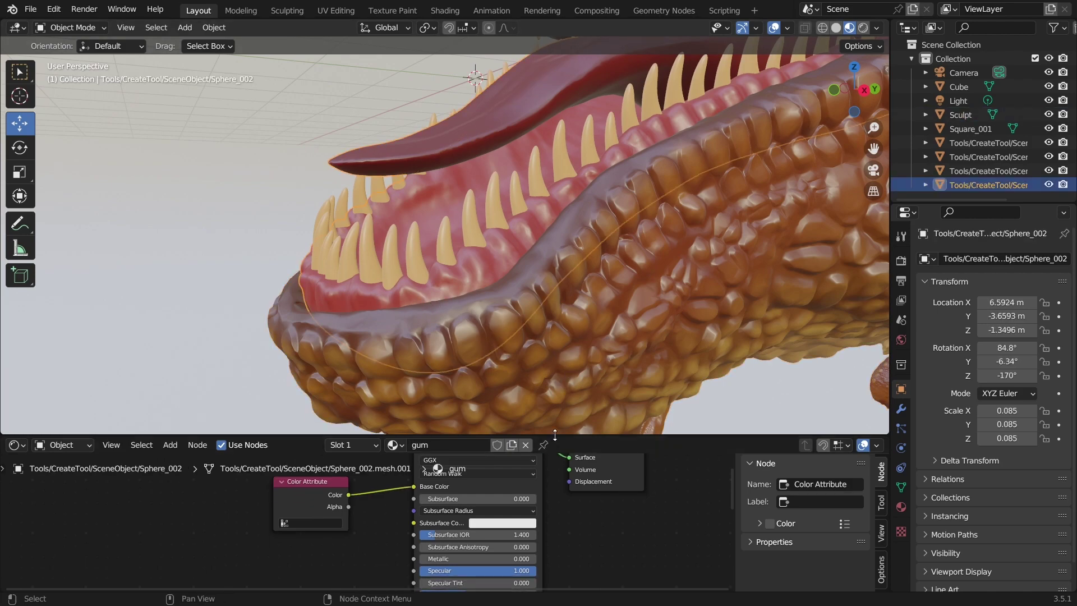
{"action": "left_click_drag", "start_coordinate": [554, 434], "coordinate": [554, 336]}
{"action": "left_click_drag", "start_coordinate": [509, 524], "coordinate": [479, 519]}
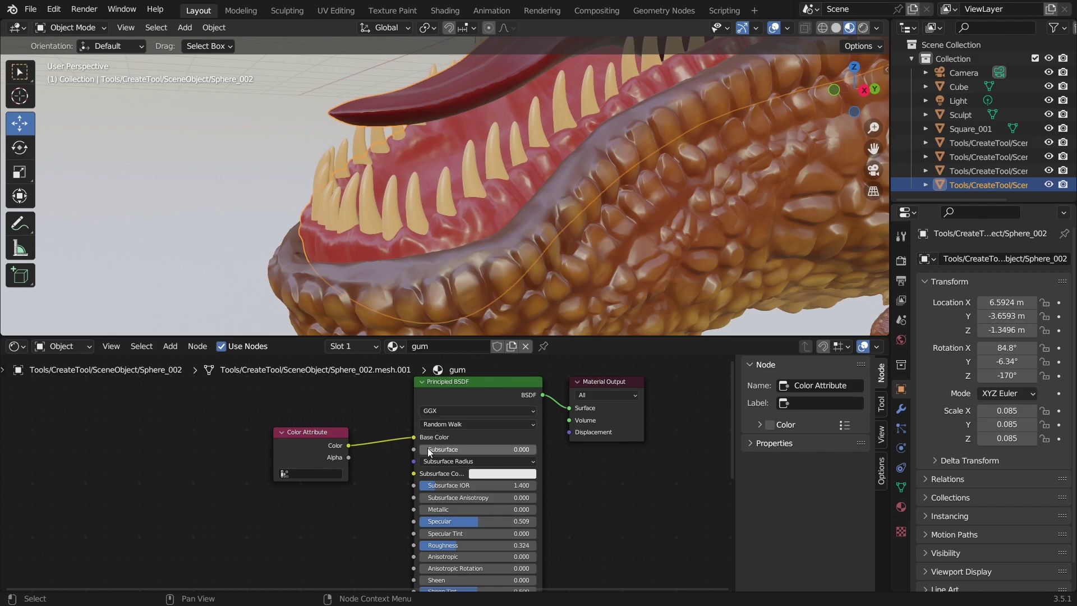
{"action": "mouse_move", "coordinate": [465, 449]}
{"action": "left_mouse_down"}
{"action": "mouse_move", "coordinate": [474, 449]}
{"action": "mouse_move", "coordinate": [426, 450]}
{"action": "mouse_move", "coordinate": [470, 449]}
{"action": "left_mouse_up"}
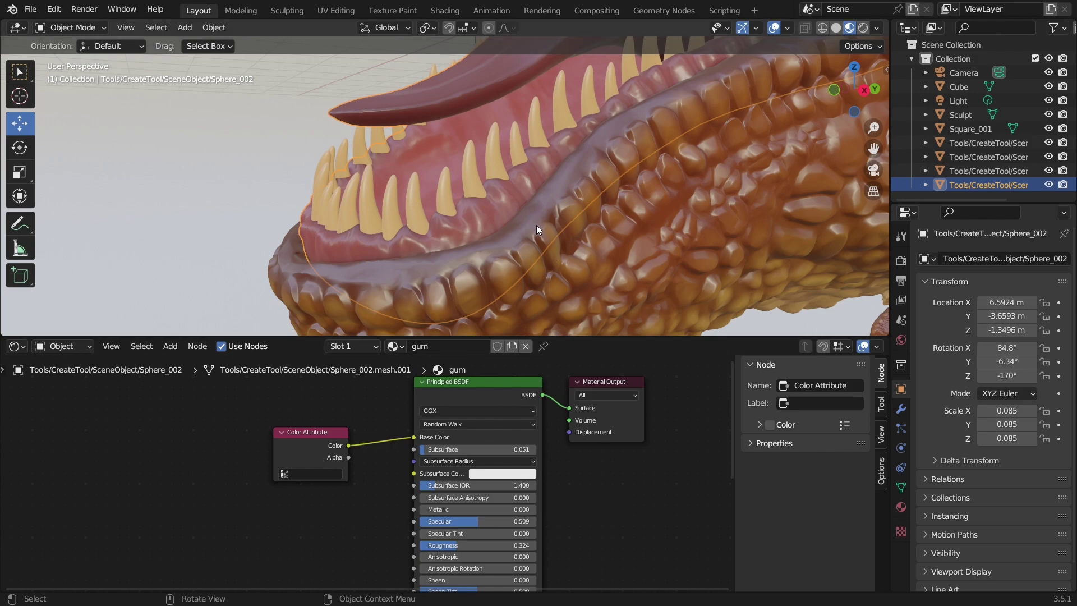
Lower the Specular value of the teeth material and of the body material
{"action": "left_click", "coordinate": [463, 183]}
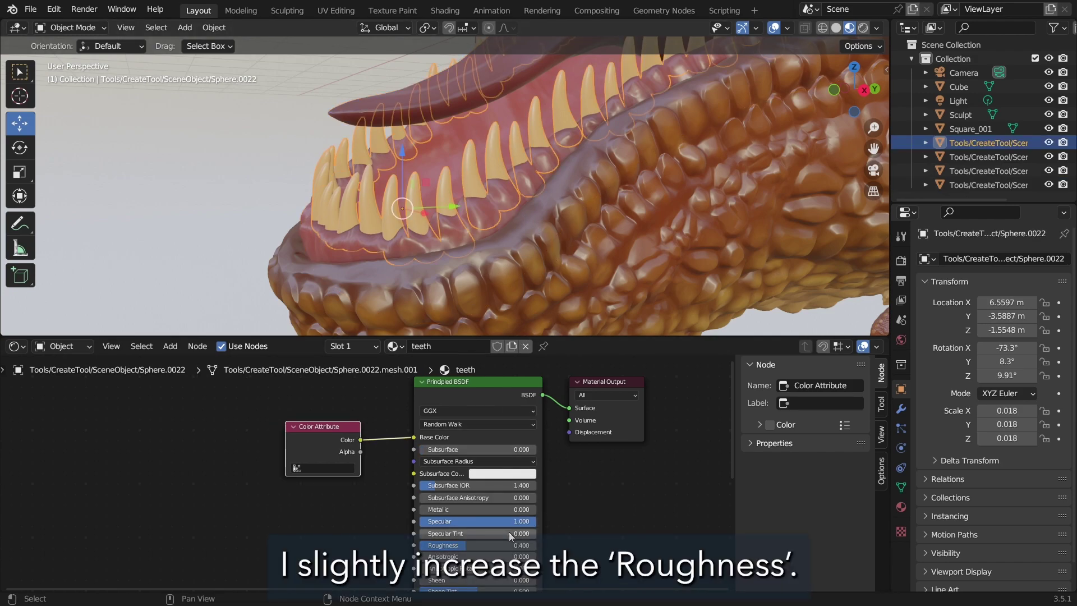
{"action": "left_click_drag", "start_coordinate": [510, 521], "coordinate": [459, 521]}
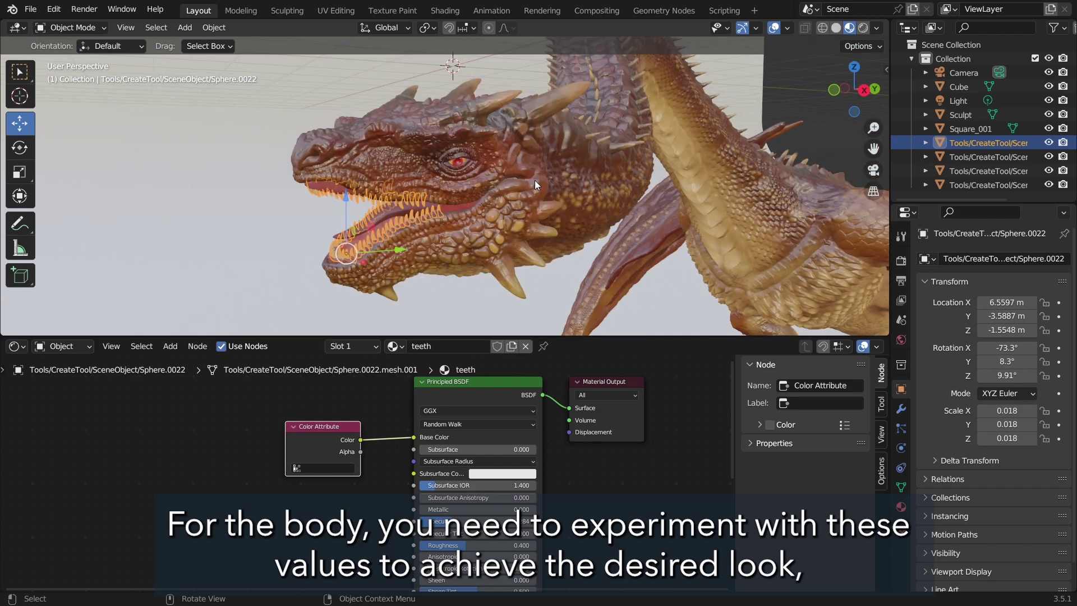
{"action": "left_click", "coordinate": [533, 180]}
{"action": "mouse_move", "coordinate": [494, 521]}
{"action": "left_mouse_down"}
{"action": "mouse_move", "coordinate": [459, 520]}
{"action": "mouse_move", "coordinate": [530, 521]}
{"action": "mouse_move", "coordinate": [446, 521]}
{"action": "mouse_move", "coordinate": [455, 521]}
{"action": "left_mouse_up"}
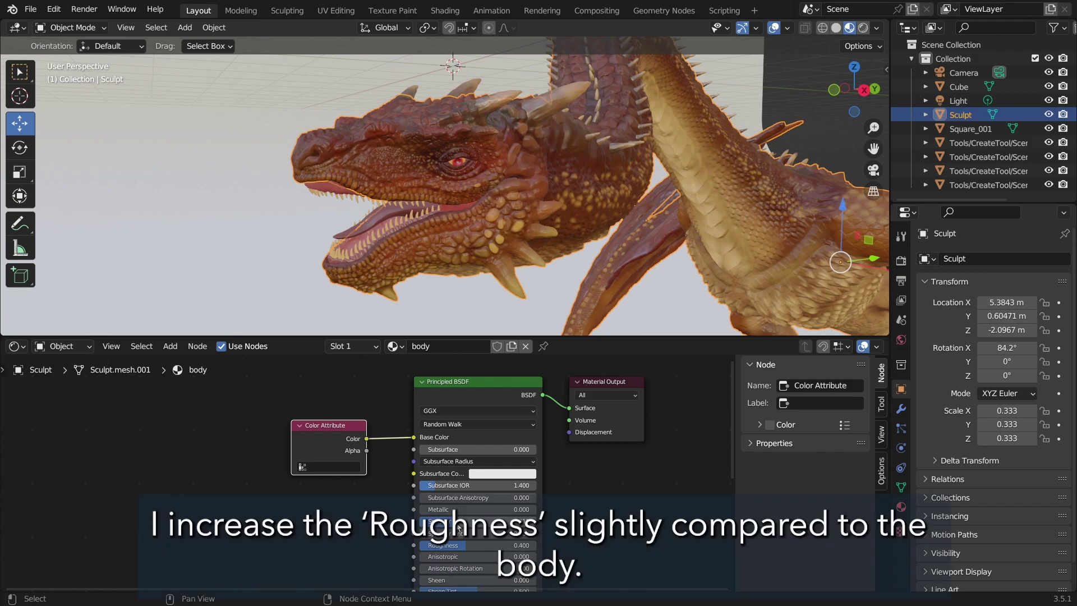
Select the spikes mesh and set its material's Roughness to 0.556
{"action": "left_click", "coordinate": [567, 102]}
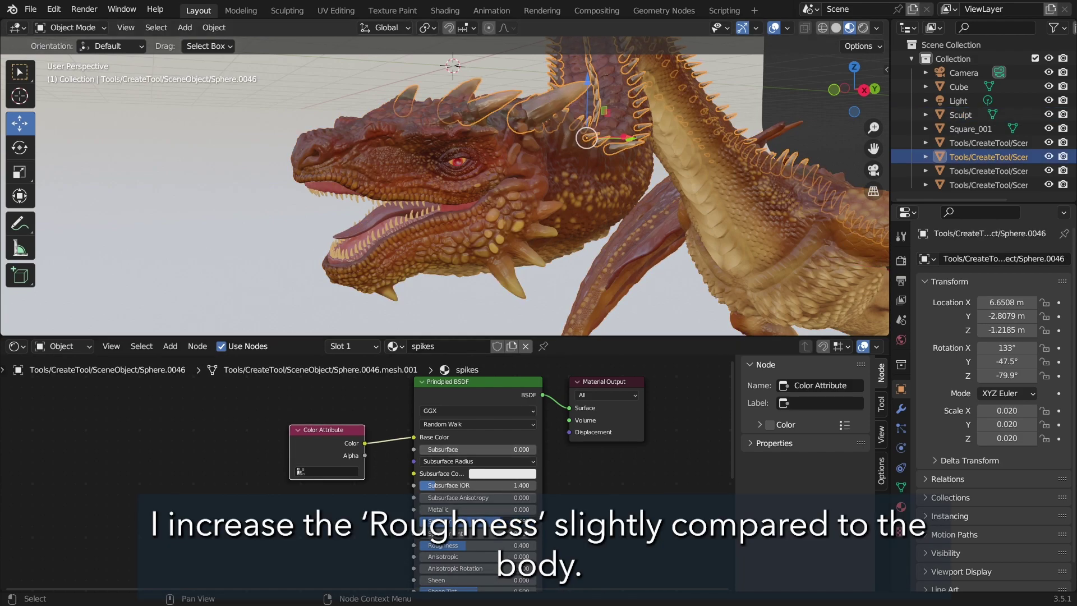
{"action": "left_click_drag", "start_coordinate": [468, 544], "coordinate": [484, 545]}
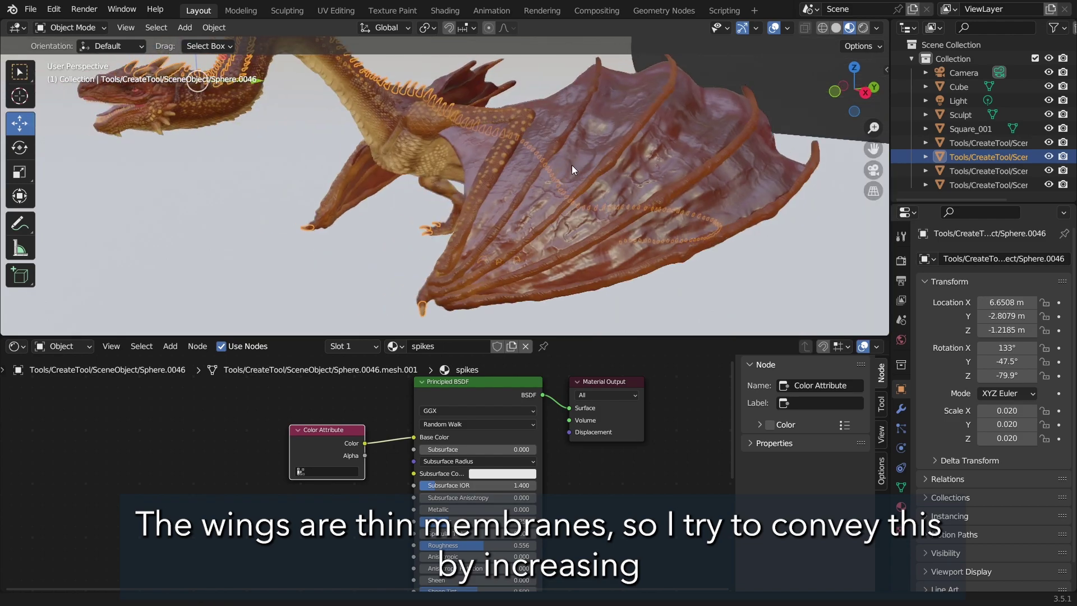
Select the wing membrane and set its material's Specular to 0.305 and Subsurface to 0.105
{"action": "middle_click_drag", "start_coordinate": [571, 165], "coordinate": [622, 151]}
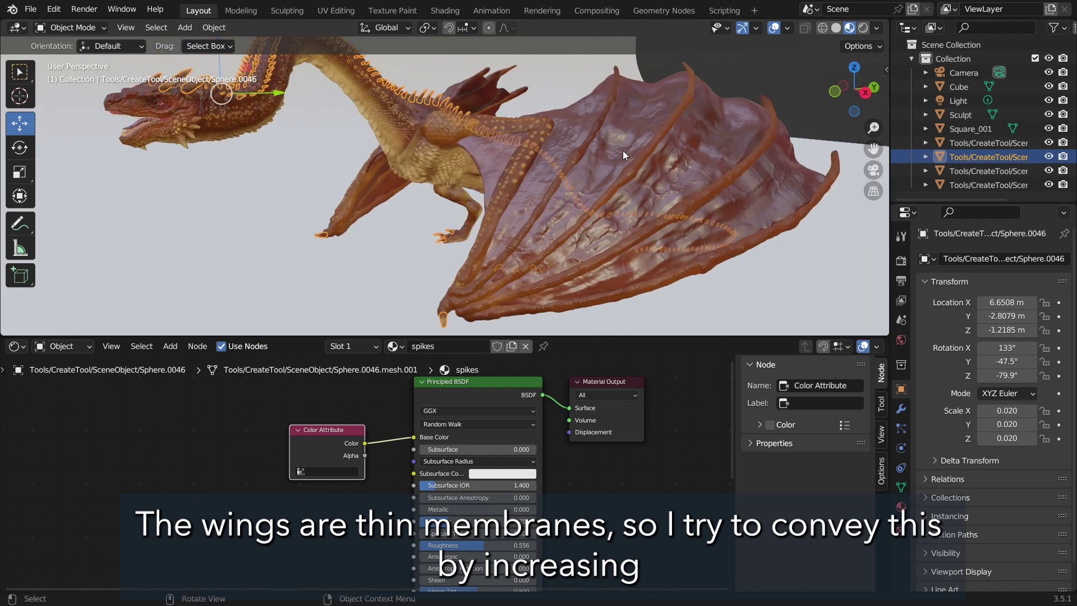
{"action": "left_click", "coordinate": [622, 150]}
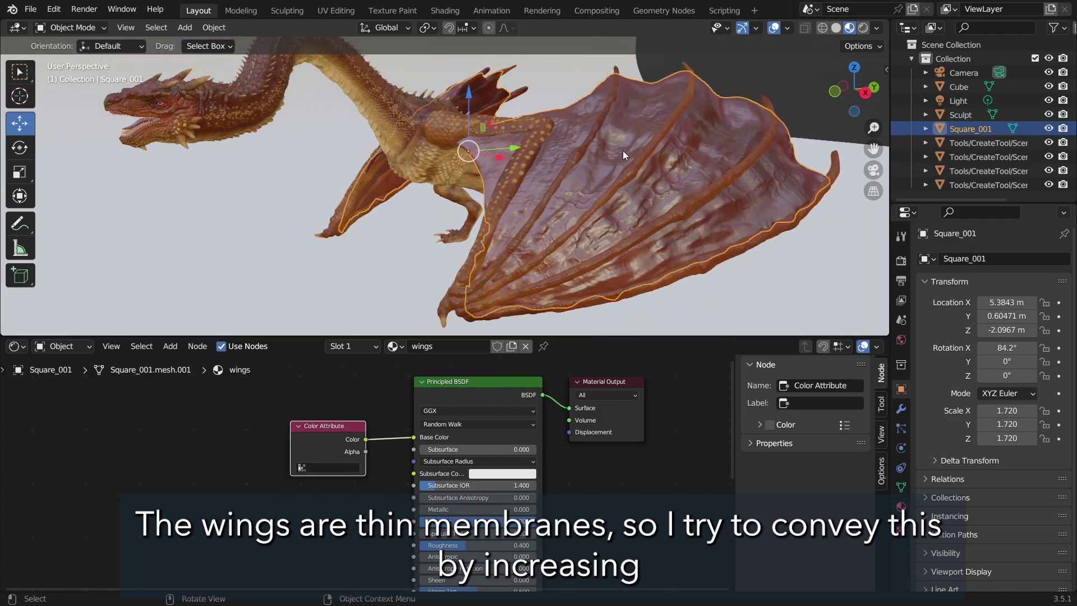
{"action": "left_click_drag", "start_coordinate": [508, 521], "coordinate": [432, 521]}
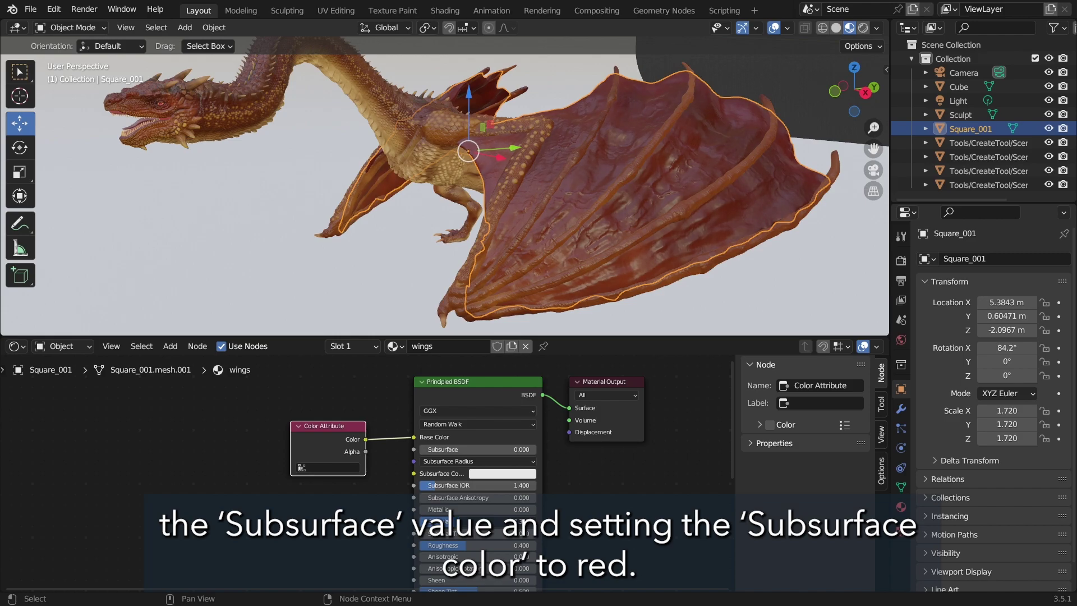
{"action": "left_click_drag", "start_coordinate": [427, 449], "coordinate": [437, 449]}
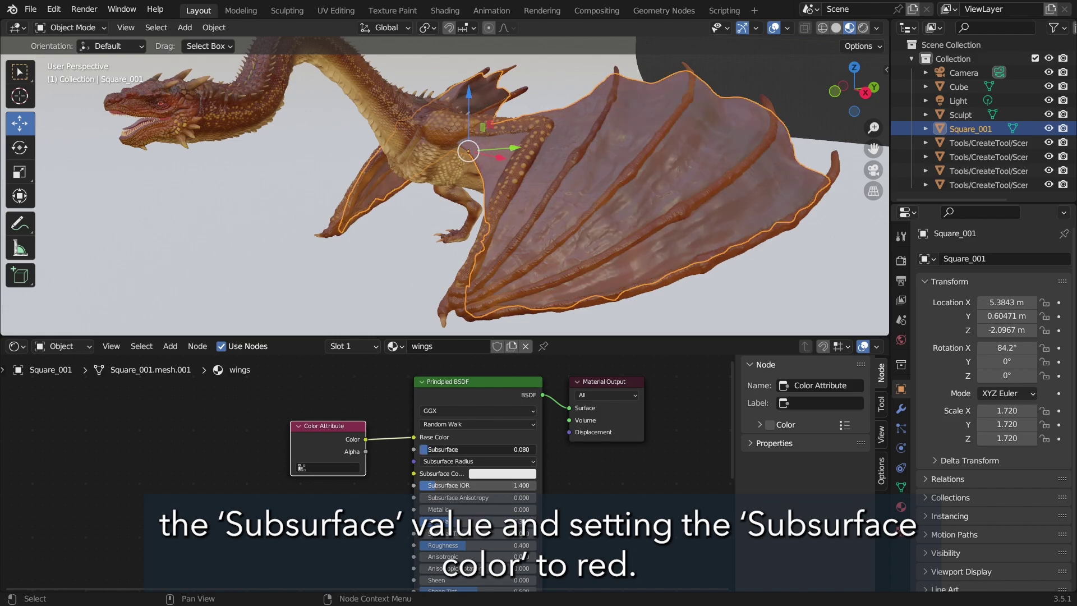
Give the wings material a light red Subsurface Color with hue 0.020 and saturation 0.814, and set Subsurface to 0.171
{"action": "left_click", "coordinate": [492, 473]}
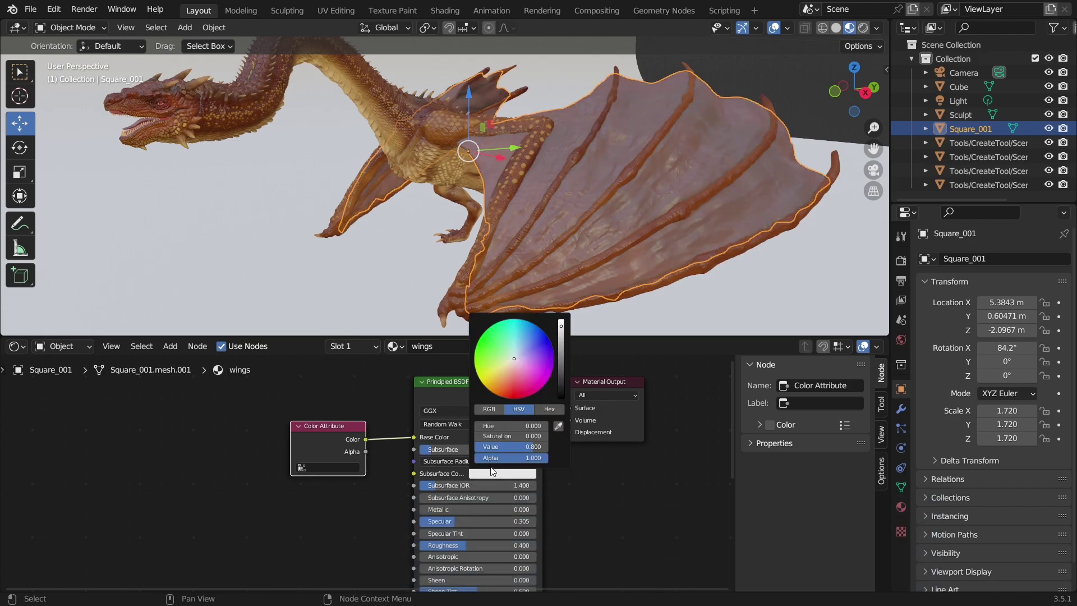
{"action": "left_click", "coordinate": [512, 363]}
{"action": "mouse_move", "coordinate": [512, 363]}
{"action": "left_mouse_down"}
{"action": "mouse_move", "coordinate": [501, 376]}
{"action": "mouse_move", "coordinate": [511, 379]}
{"action": "left_mouse_up"}
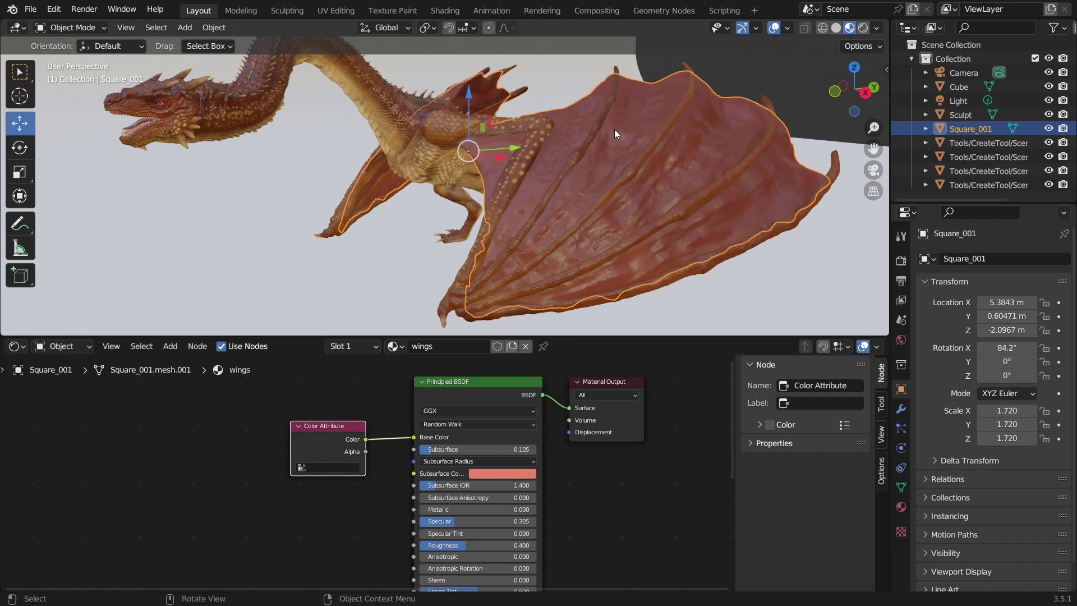
{"action": "left_click_drag", "start_coordinate": [453, 449], "coordinate": [471, 448]}
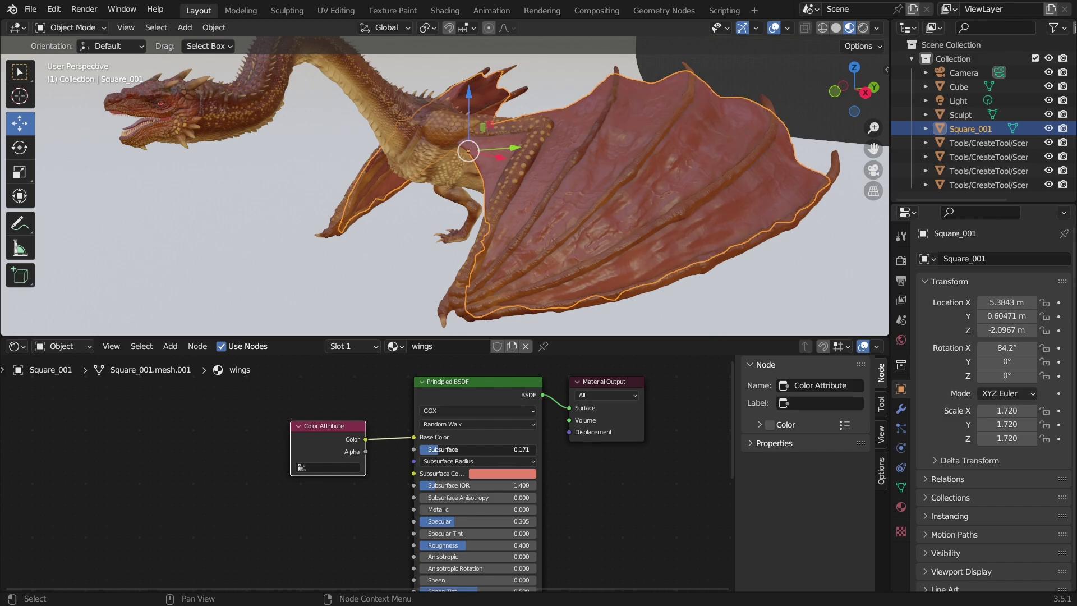
Try a dark olive Subsurface Color on the wings material with hue 0.136, saturation 0.841 and value 0.135
{"action": "left_click", "coordinate": [484, 471]}
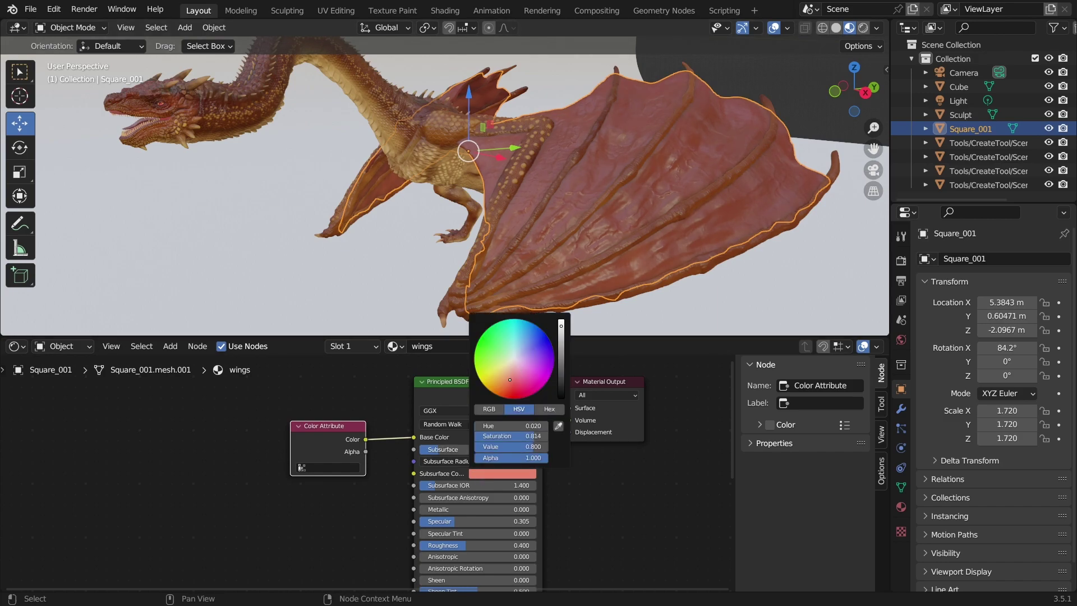
{"action": "left_click_drag", "start_coordinate": [509, 380], "coordinate": [512, 360]}
{"action": "mouse_move", "coordinate": [560, 325]}
{"action": "left_mouse_down"}
{"action": "mouse_move", "coordinate": [560, 385]}
{"action": "mouse_move", "coordinate": [560, 330]}
{"action": "mouse_move", "coordinate": [561, 366]}
{"action": "mouse_move", "coordinate": [496, 374]}
{"action": "left_mouse_up"}
{"action": "left_click", "coordinate": [499, 474]}
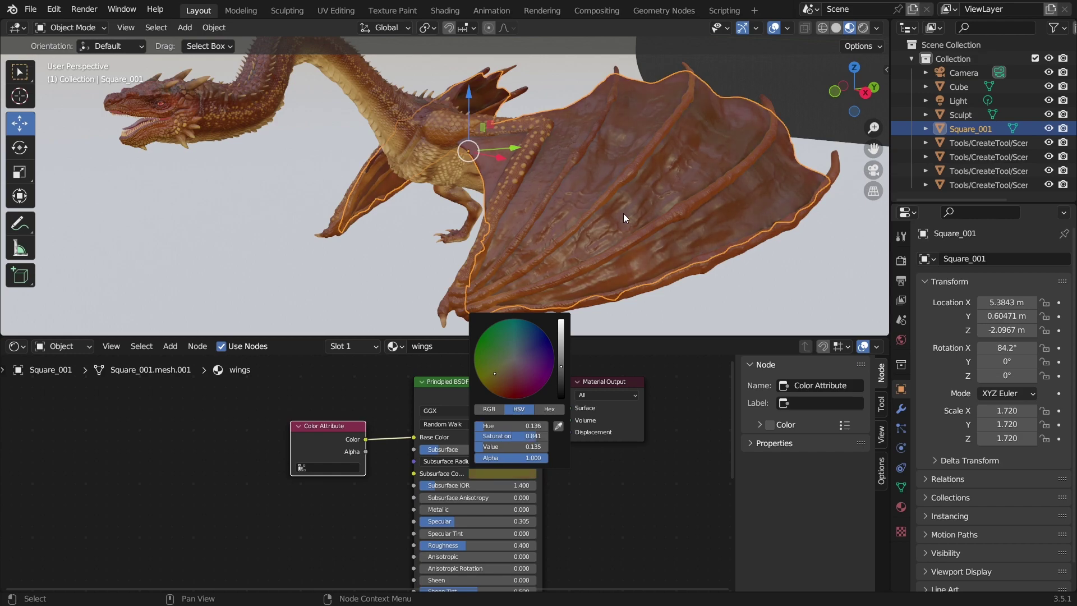
Brighten the wings material's Subsurface Color and shift it to a saturated red
{"action": "left_click", "coordinate": [513, 473]}
{"action": "left_click_drag", "start_coordinate": [560, 366], "coordinate": [561, 334]}
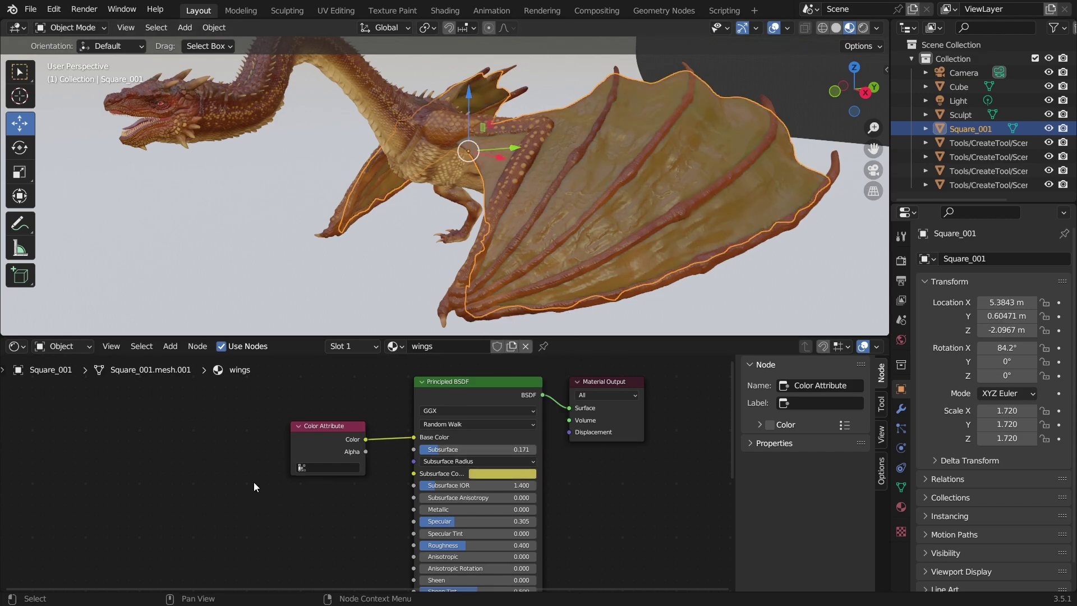
{"action": "left_click", "coordinate": [496, 473]}
{"action": "mouse_move", "coordinate": [497, 373]}
{"action": "left_mouse_down"}
{"action": "mouse_move", "coordinate": [523, 387]}
{"action": "mouse_move", "coordinate": [510, 388]}
{"action": "left_mouse_up"}
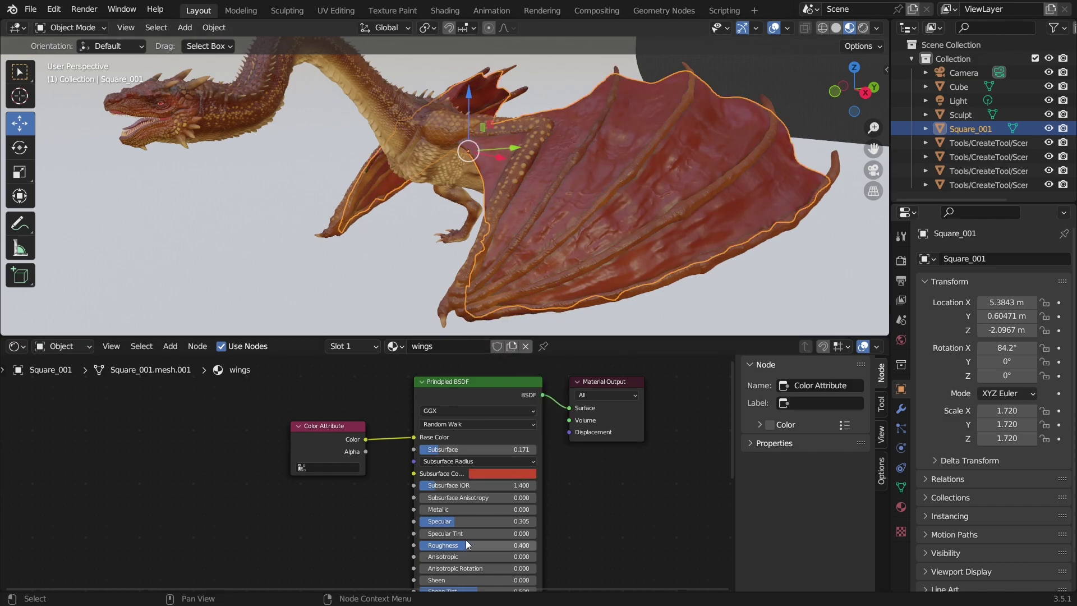
Set the wings material's Roughness to 0.571
{"action": "left_click", "coordinate": [454, 550]}
{"action": "left_click_drag", "start_coordinate": [454, 545], "coordinate": [486, 545]}
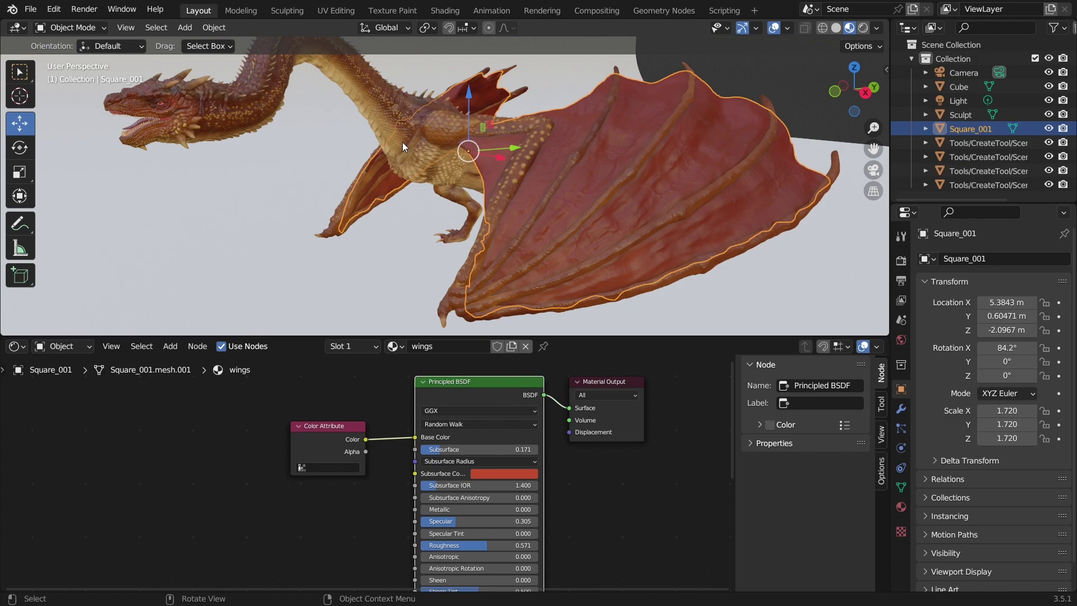
Show the viewport in rendered shading and switch the render engine to Cycles
{"action": "left_click", "coordinate": [863, 28]}
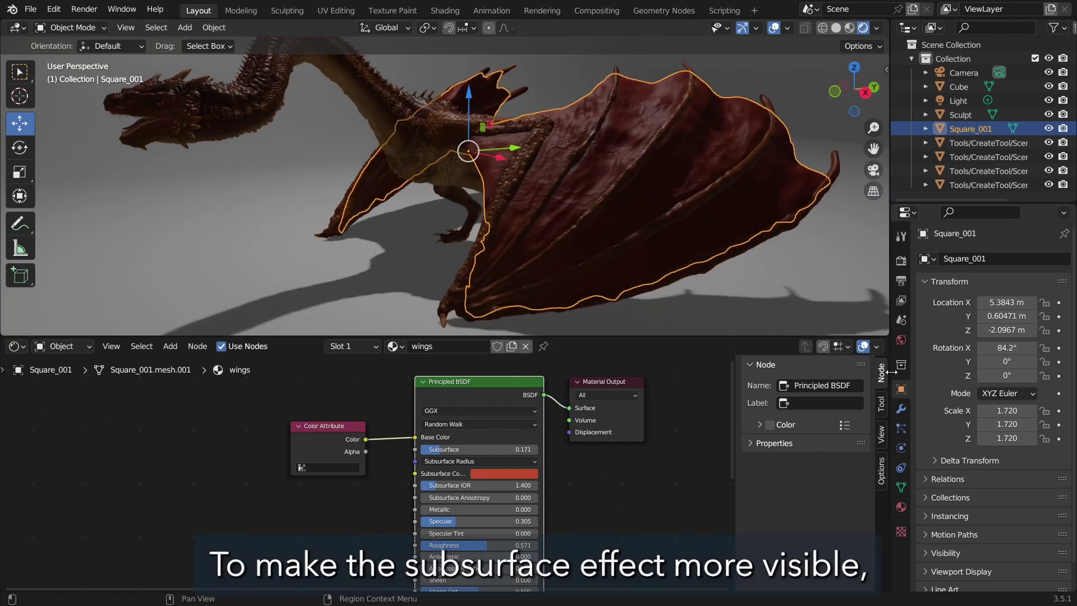
{"action": "left_click", "coordinate": [899, 262]}
{"action": "left_click", "coordinate": [1010, 259]}
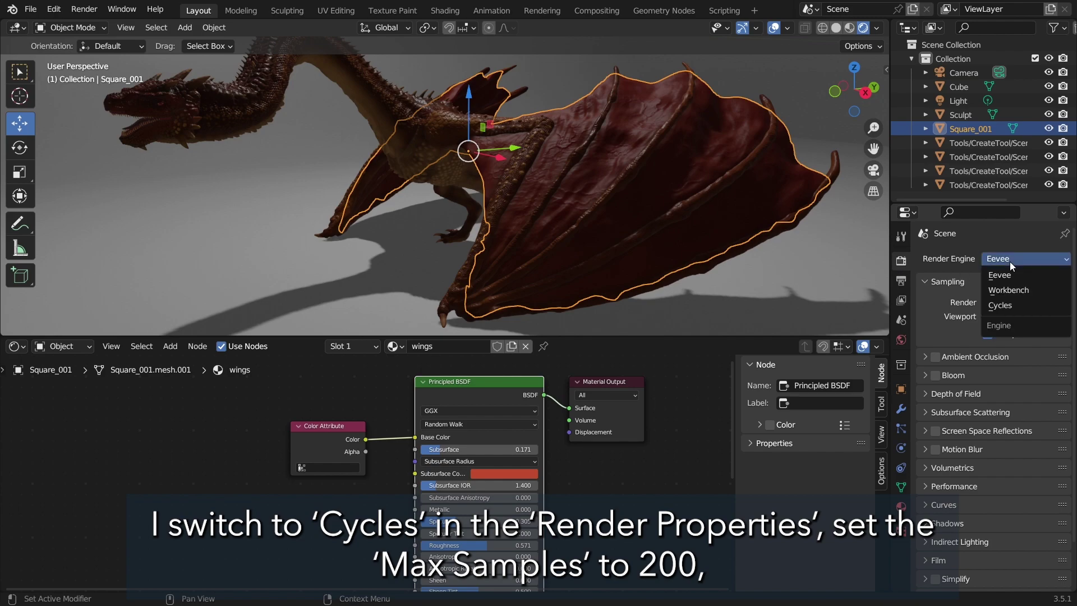
{"action": "left_click", "coordinate": [1019, 305]}
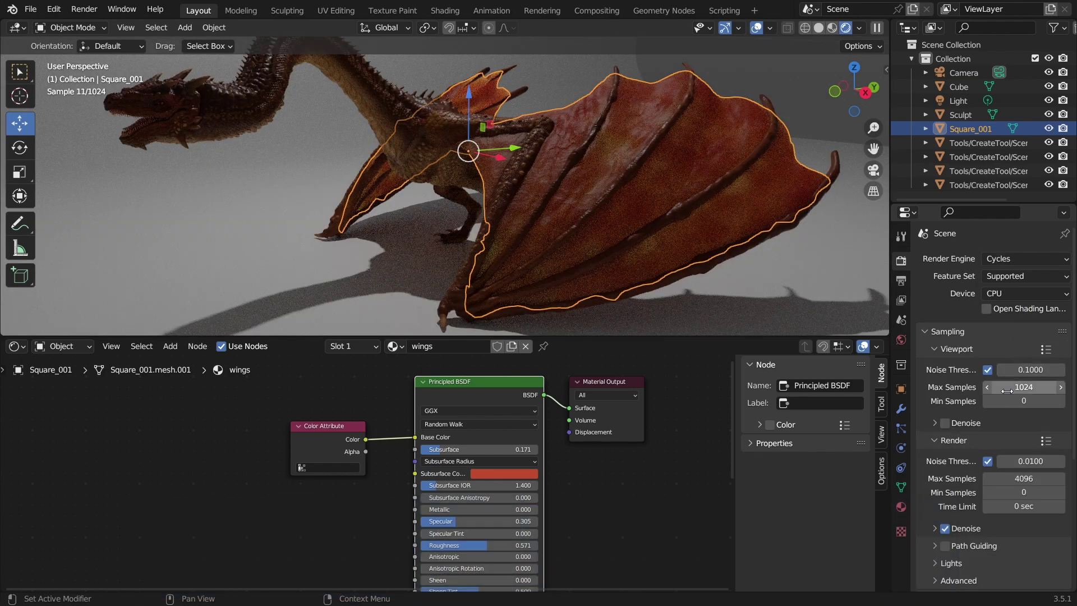
Set Max Samples to 200 for both the viewport and the final render
{"action": "left_click", "coordinate": [1007, 387]}
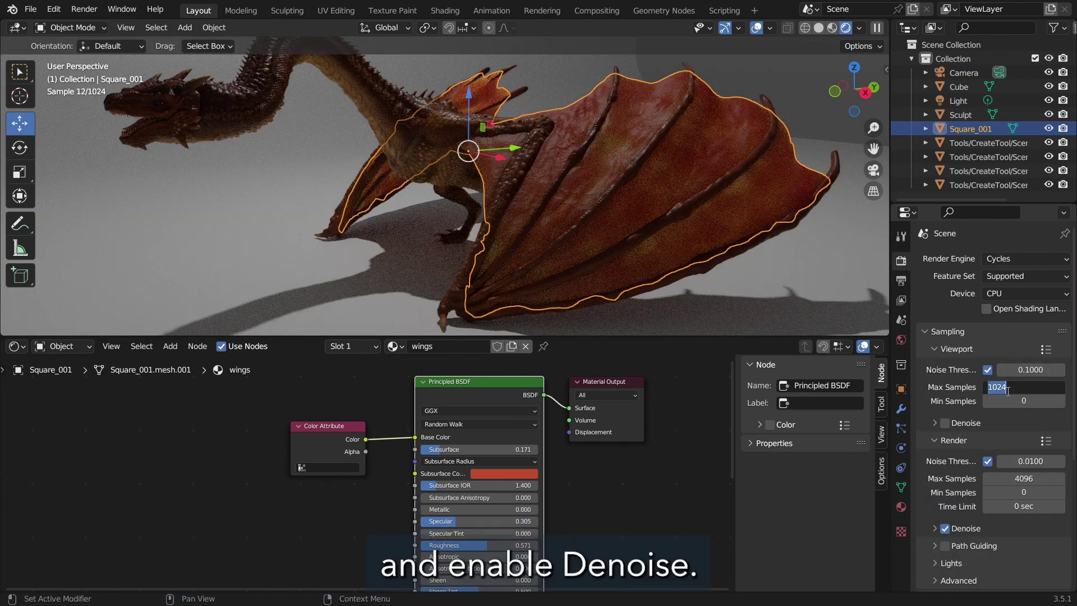
{"action": "type", "text": "200"}
{"action": "key", "text": "Return"}
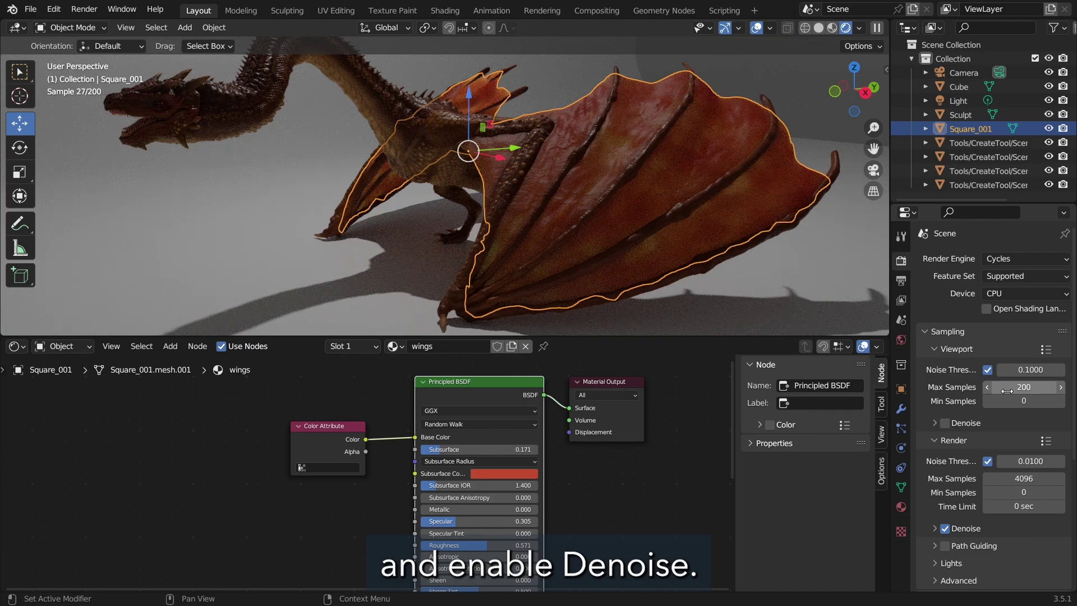
{"action": "left_click", "coordinate": [1017, 478]}
{"action": "type", "text": "200"}
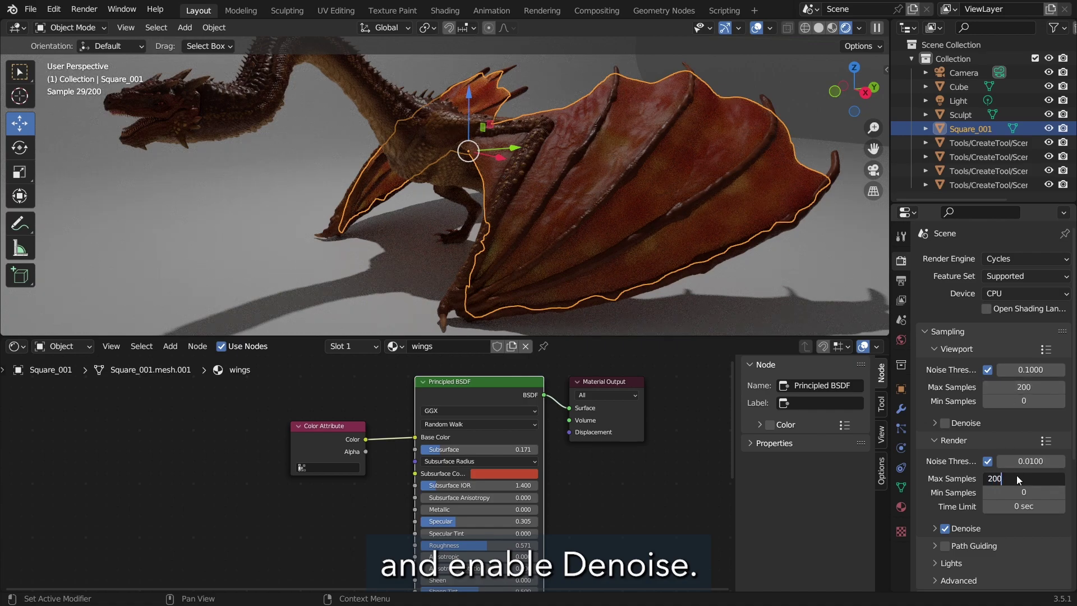
{"action": "key", "text": "Return"}
Enable viewport denoising and set the Cycles device to GPU Compute
{"action": "left_click", "coordinate": [946, 425]}
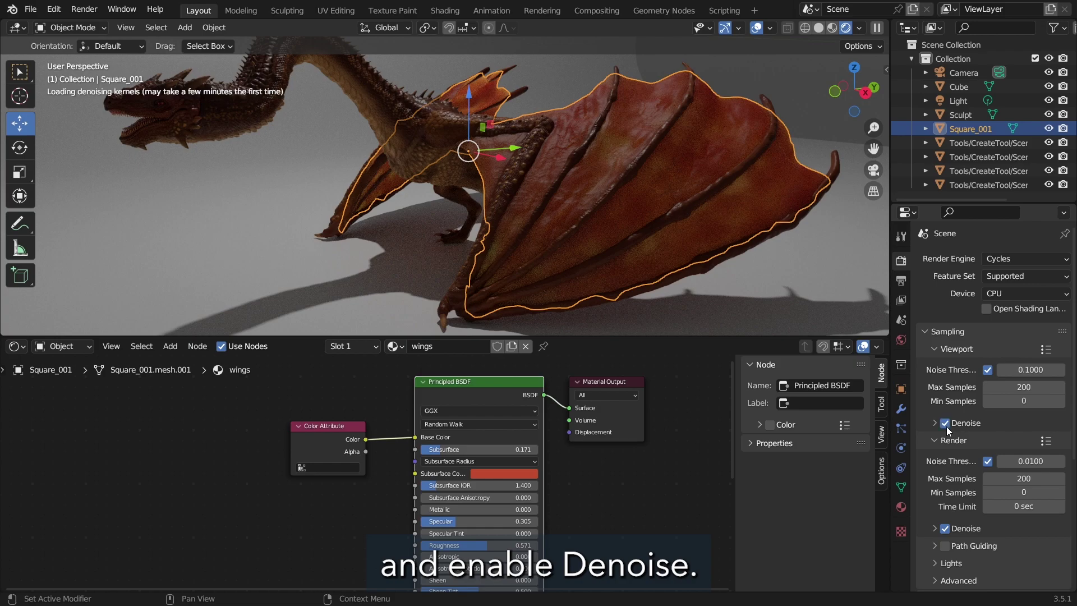
{"action": "left_click", "coordinate": [1030, 293]}
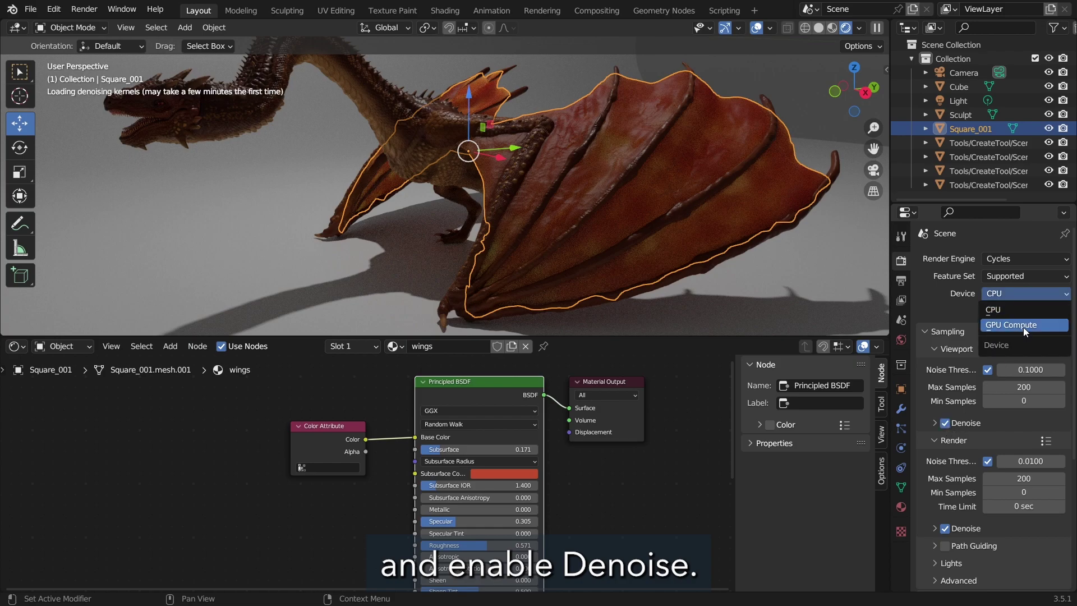
{"action": "left_click", "coordinate": [1022, 327]}
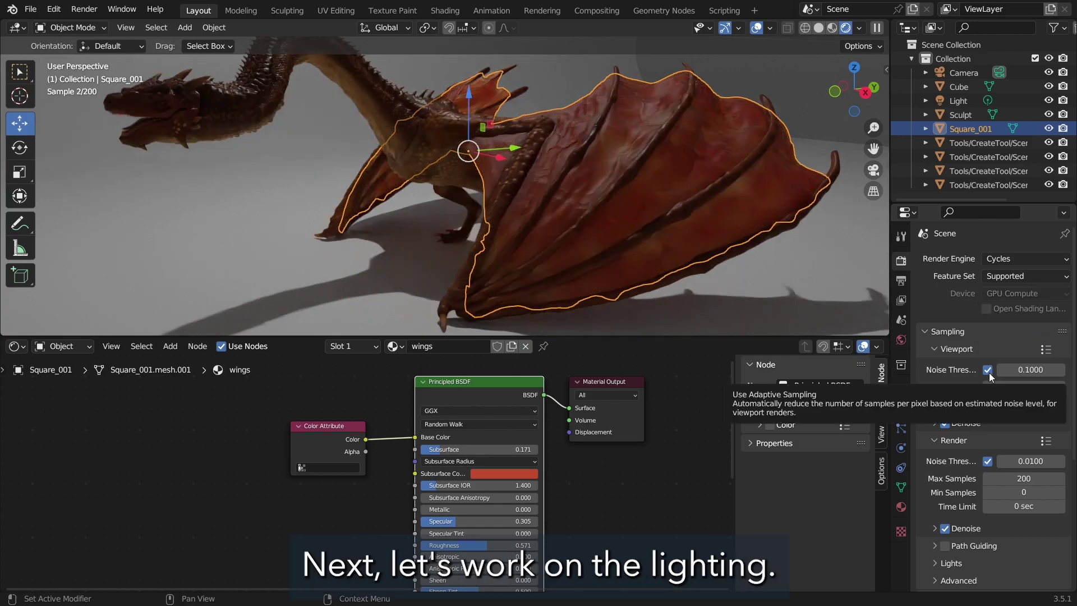
{"action": "scroll", "coordinate": [988, 373], "scroll_direction": "down", "scroll_amount": 3}
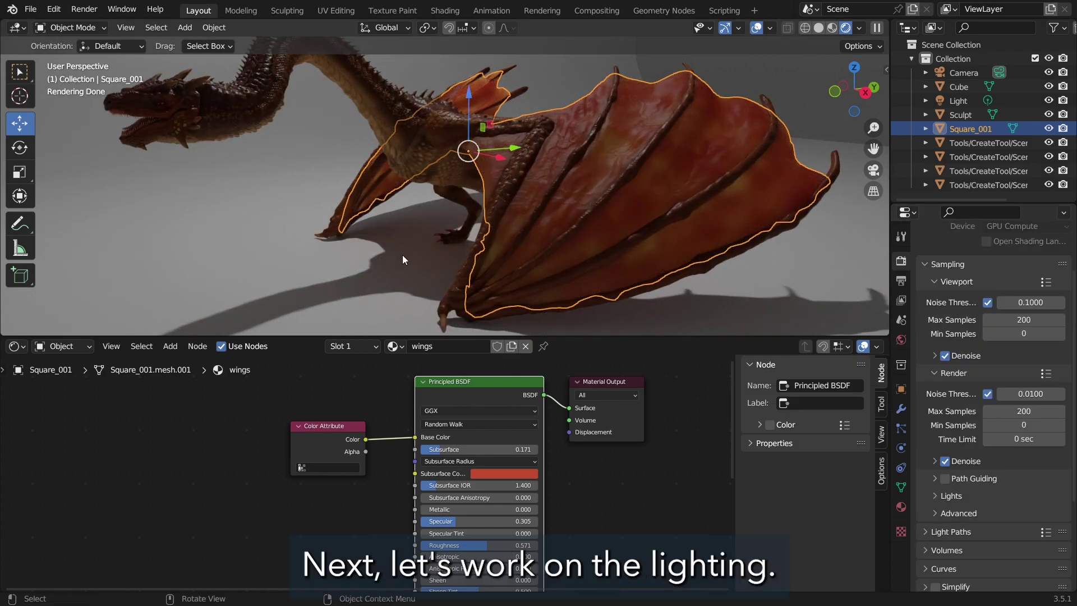
Give the backdrop material a muted red Base Color (hue 0.017, saturation 0.607, value 0.522), with Specular 0 and Metallic 0.320
{"action": "left_click", "coordinate": [233, 275]}
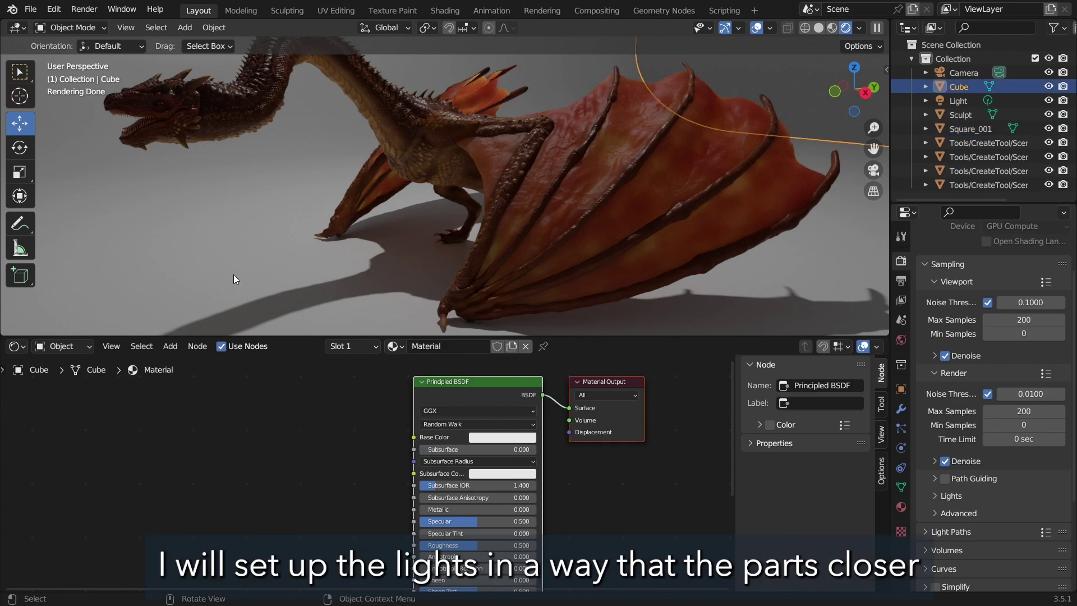
{"action": "left_click", "coordinate": [502, 437]}
{"action": "left_click", "coordinate": [509, 336]}
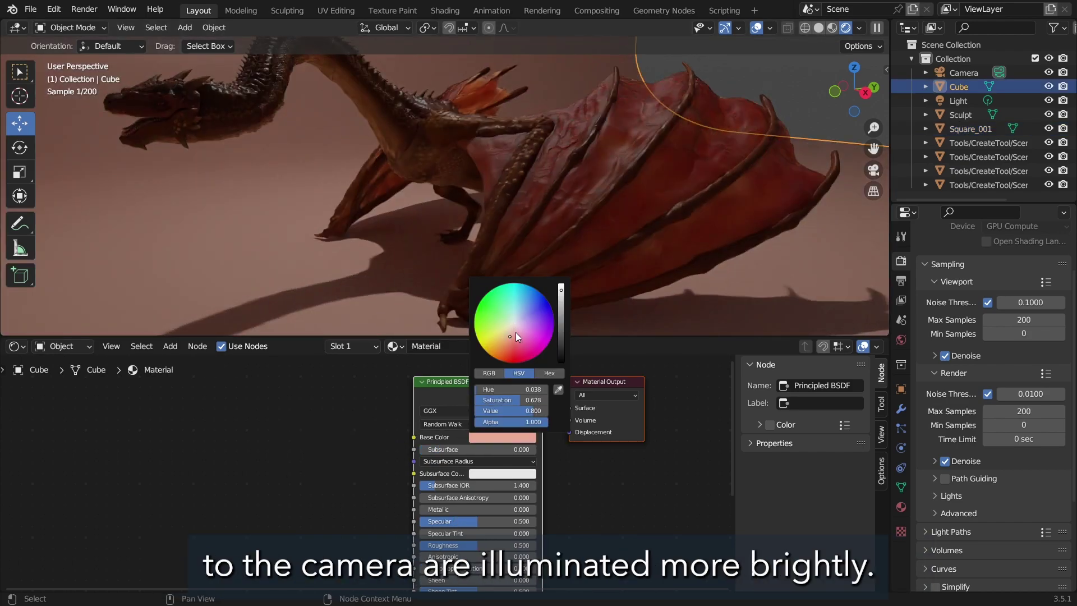
{"action": "left_click", "coordinate": [513, 336]}
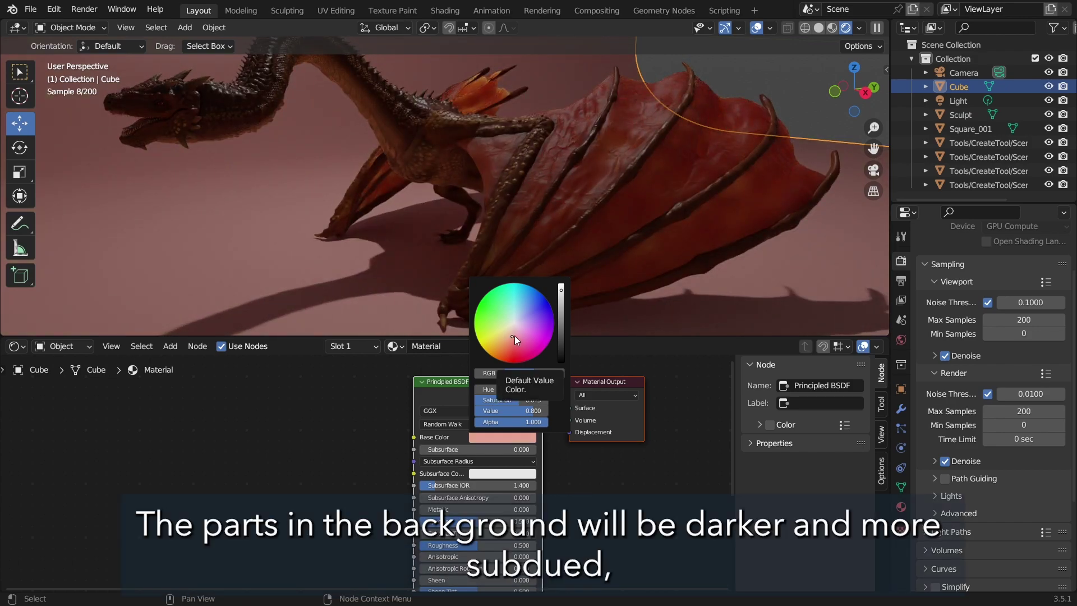
{"action": "left_click_drag", "start_coordinate": [560, 295], "coordinate": [560, 303]}
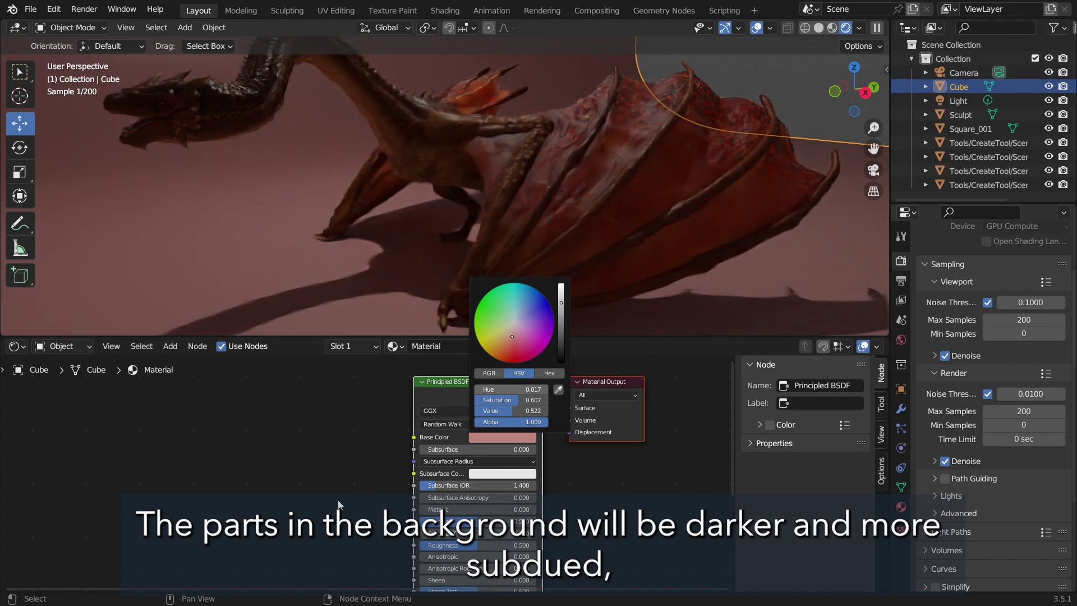
{"action": "mouse_move", "coordinate": [464, 521]}
{"action": "left_mouse_down"}
{"action": "mouse_move", "coordinate": [430, 521]}
{"action": "mouse_move", "coordinate": [499, 509]}
{"action": "mouse_move", "coordinate": [457, 508]}
{"action": "left_mouse_up"}
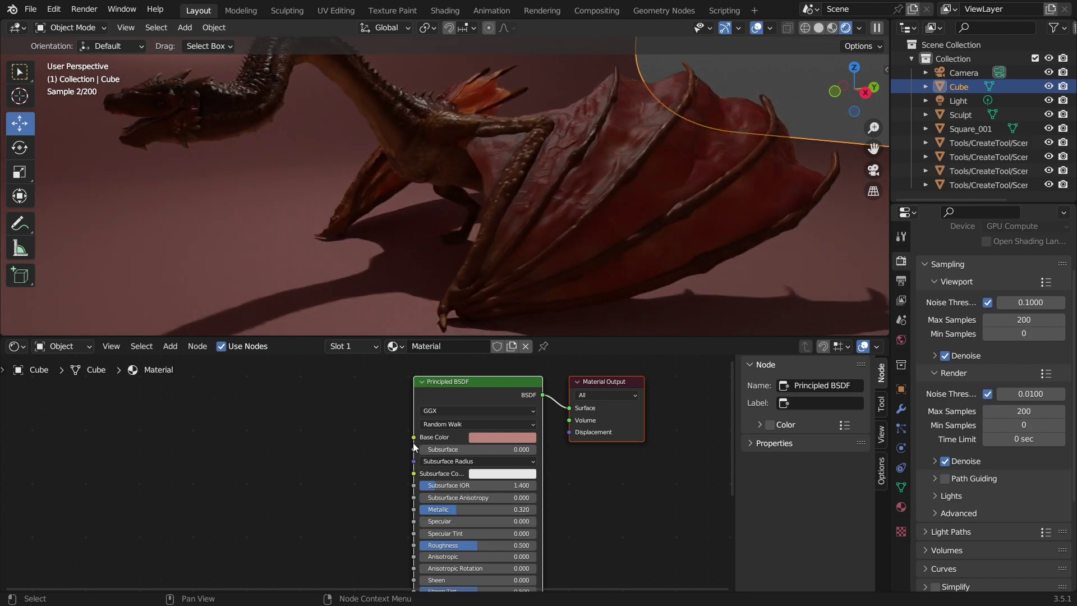
Switch the 3D viewport to solid shading and enlarge it over the node editor
{"action": "left_click", "coordinate": [816, 26]}
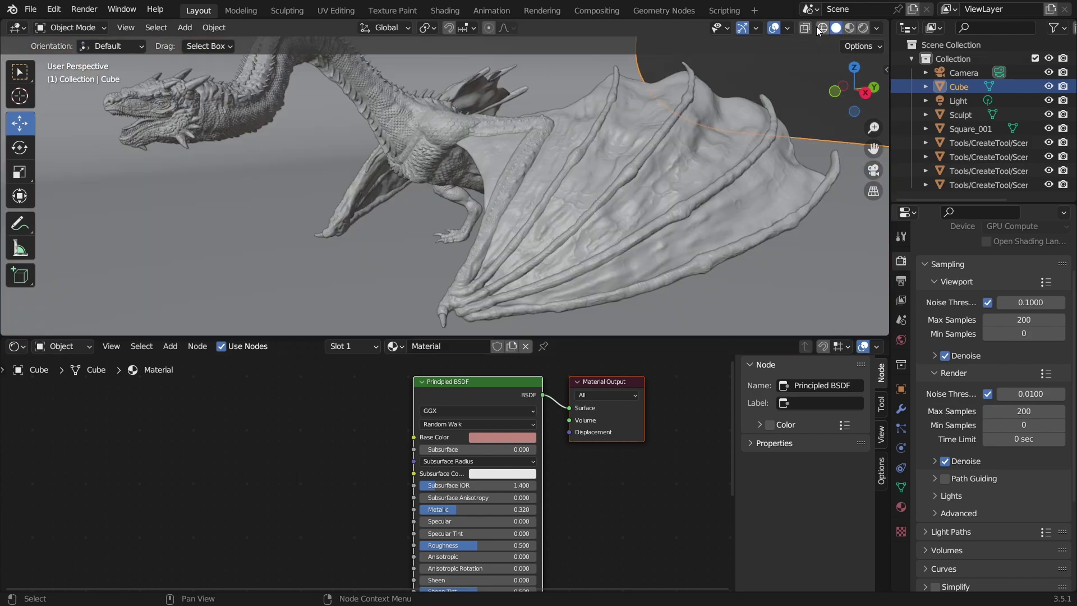
{"action": "left_click_drag", "start_coordinate": [580, 336], "coordinate": [594, 540]}
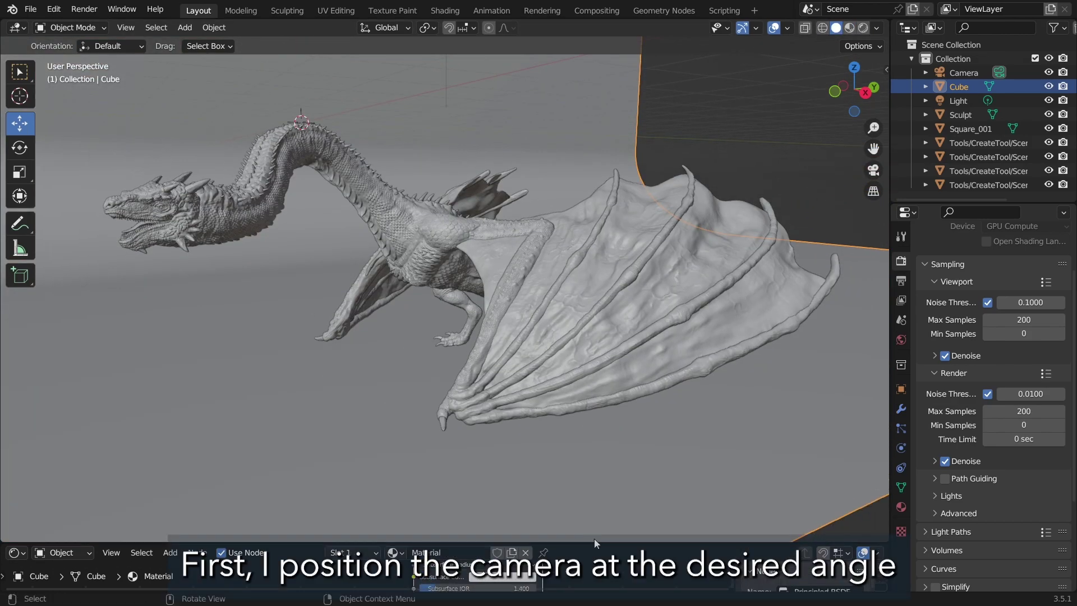
Look through the camera, lock it to the view while framing the dragon with its head and near wing in front, and unlock it
{"action": "left_click", "coordinate": [873, 169]}
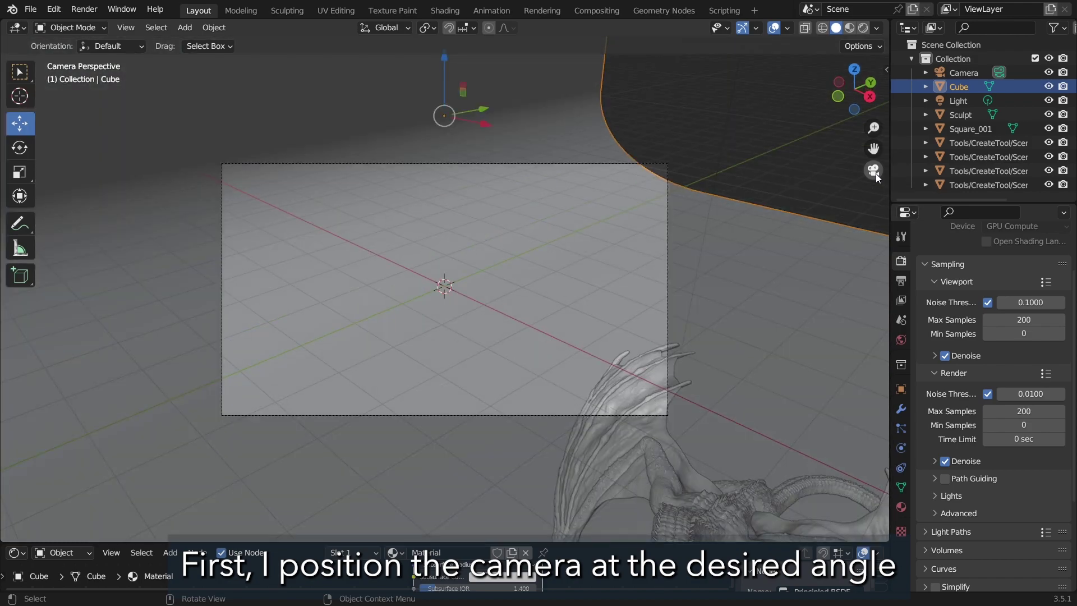
{"action": "key", "text": "n"}
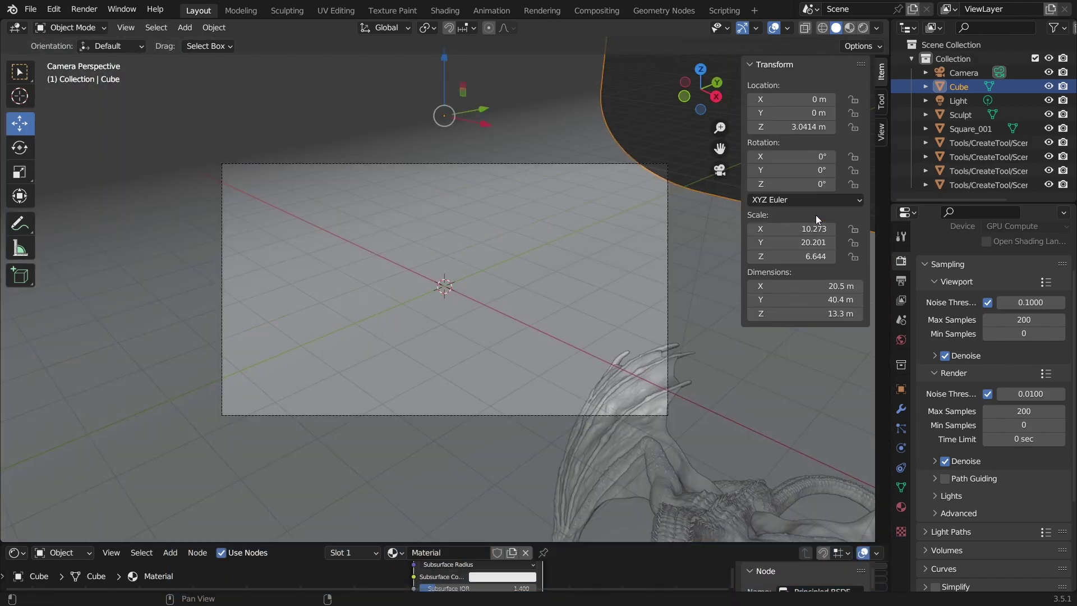
{"action": "left_click", "coordinate": [882, 137]}
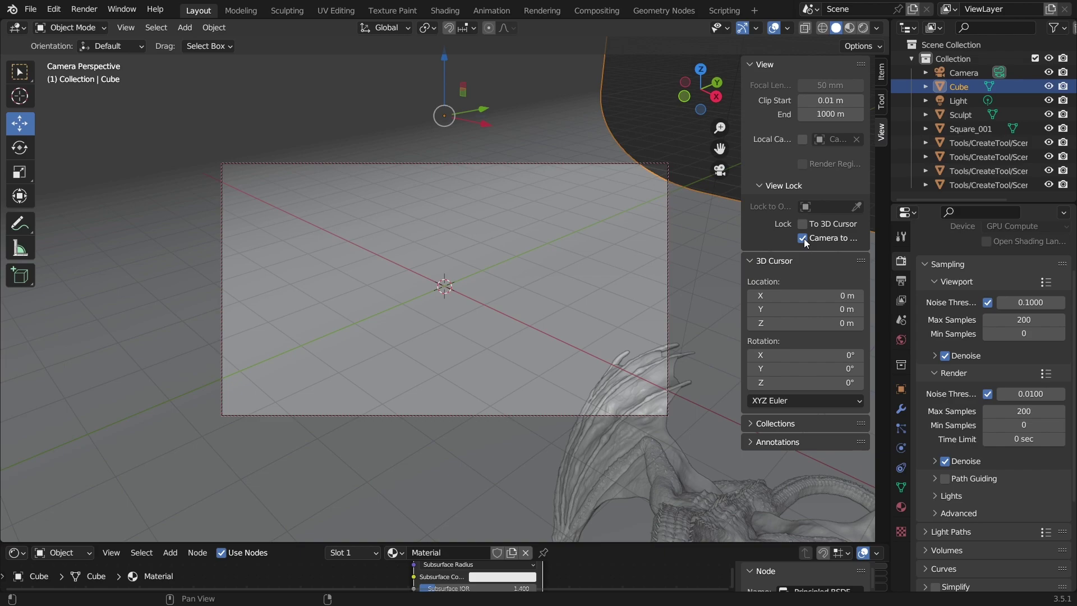
{"action": "key", "text": "n"}
{"action": "middle_click_drag", "start_coordinate": [785, 258], "coordinate": [458, 277]}
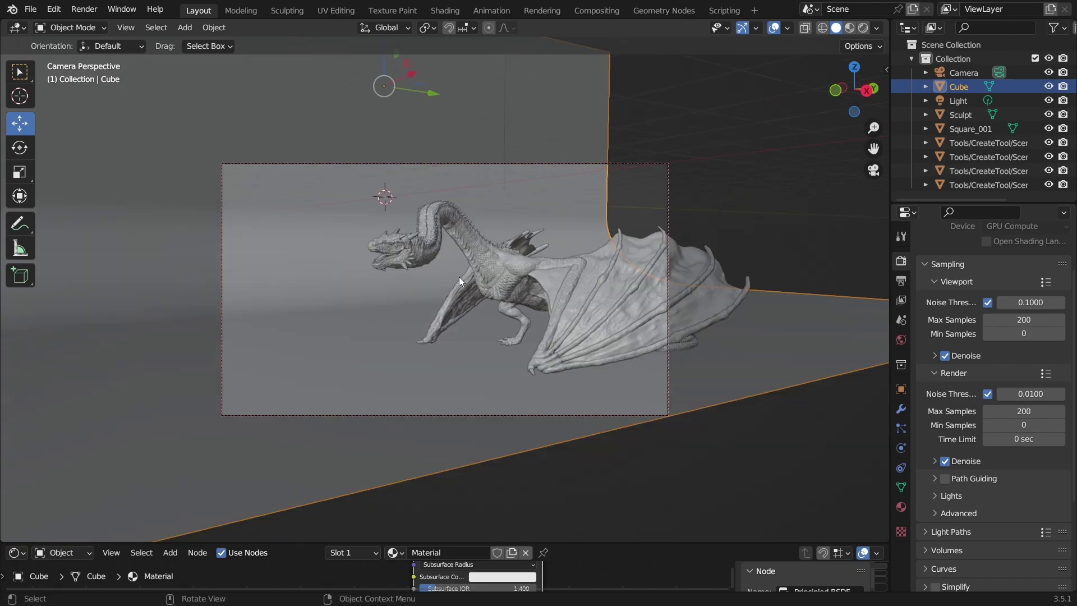
{"action": "scroll", "coordinate": [459, 277], "scroll_direction": "up", "scroll_amount": 3}
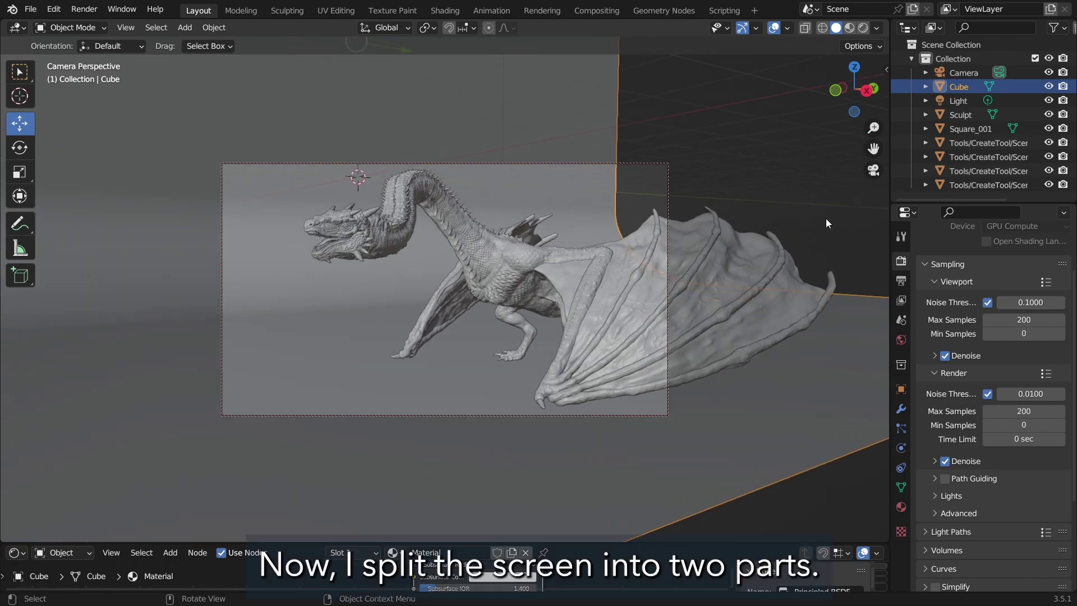
{"action": "key", "text": "n"}
{"action": "key", "text": "n"}
Split the 3D viewport into two side-by-side views, keeping the camera view in one and a top view in the other
{"action": "left_click_drag", "start_coordinate": [887, 540], "coordinate": [478, 506]}
{"action": "left_click", "coordinate": [854, 67]}
{"action": "scroll", "coordinate": [227, 277], "scroll_direction": "up", "scroll_amount": 3}
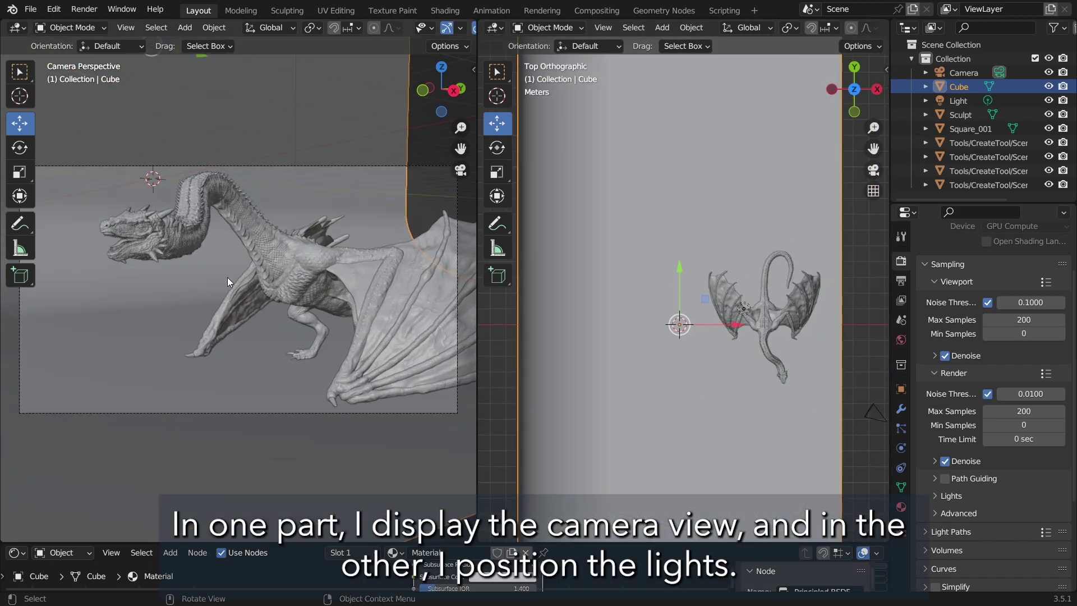
Select the camera, set the transform orientation to Local and move the camera slightly back from the dragon along its local Z axis
{"action": "middle_click_drag", "start_coordinate": [814, 403], "coordinate": [717, 343], "text": "shift"}
{"action": "left_click", "coordinate": [777, 359]}
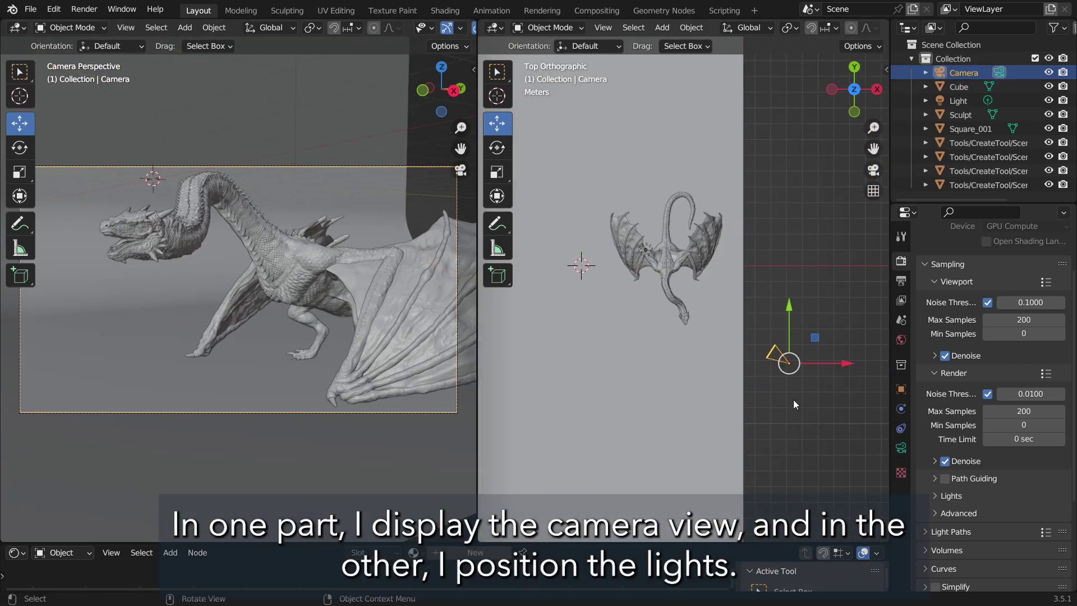
{"action": "left_click", "coordinate": [738, 27]}
{"action": "left_click", "coordinate": [723, 89]}
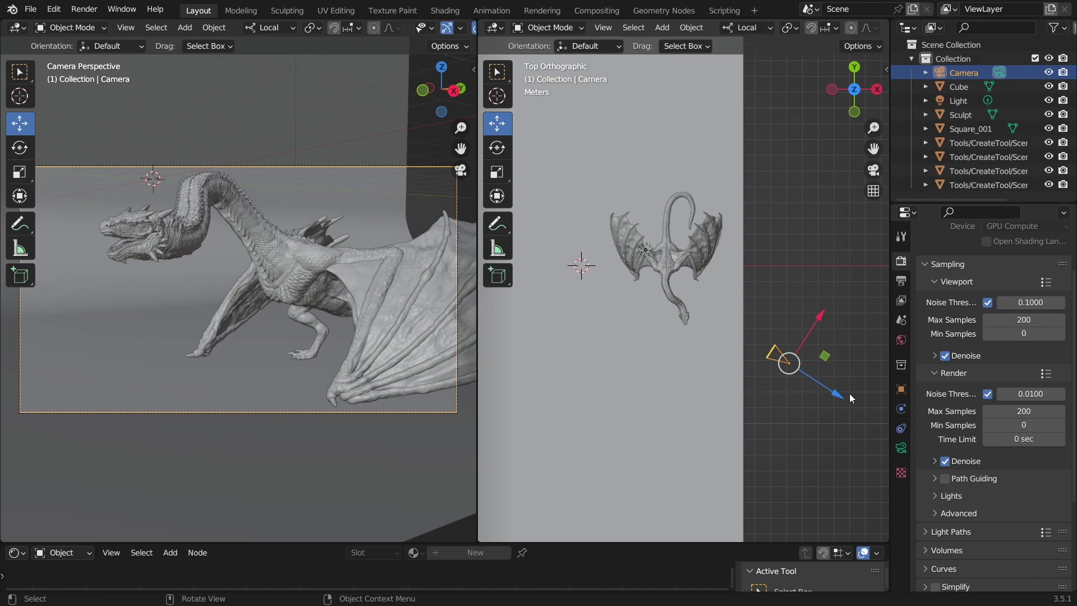
{"action": "left_click_drag", "start_coordinate": [849, 393], "coordinate": [850, 401]}
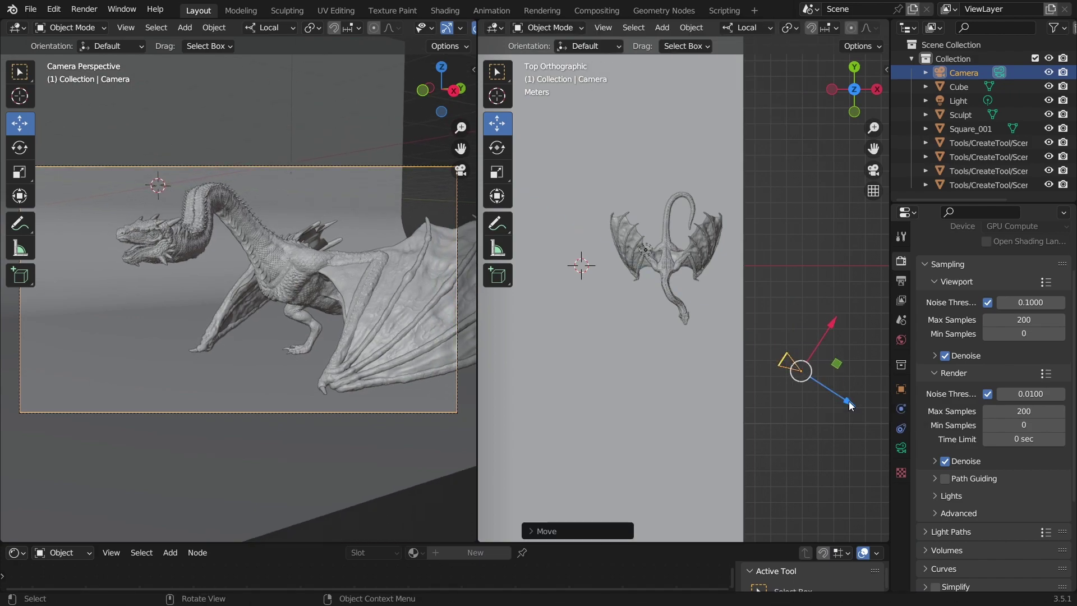
Select the backdrop and scale it up along its Y and X axes so it extends beyond the camera
{"action": "left_click", "coordinate": [656, 148]}
{"action": "middle_click_drag", "start_coordinate": [656, 148], "coordinate": [677, 223]}
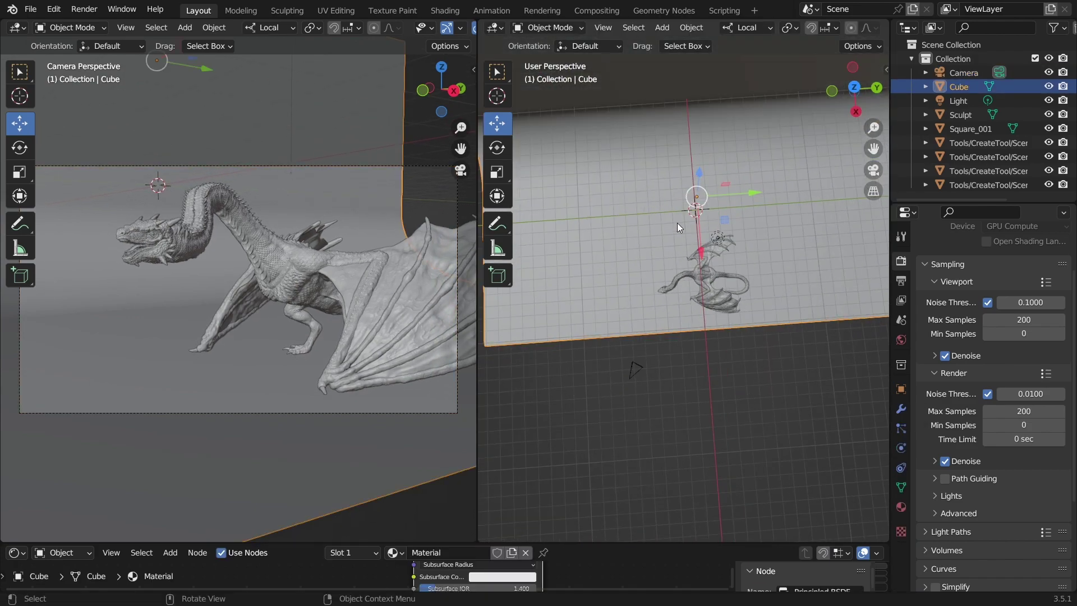
{"action": "scroll", "coordinate": [680, 214], "scroll_direction": "down", "scroll_amount": 2}
{"action": "left_click", "coordinate": [503, 171]}
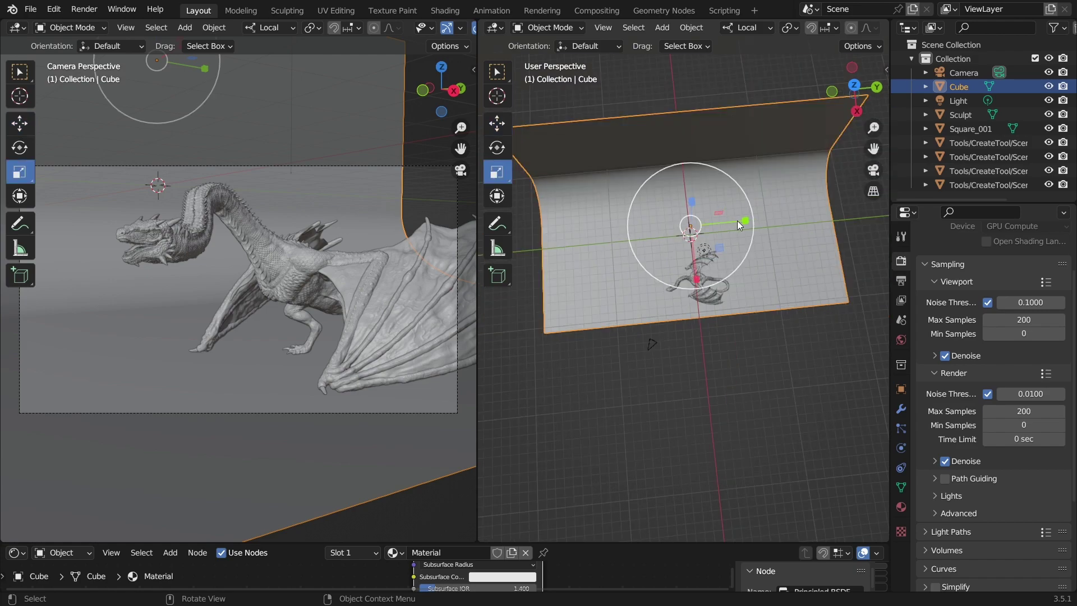
{"action": "left_click_drag", "start_coordinate": [739, 220], "coordinate": [773, 215]}
{"action": "left_click_drag", "start_coordinate": [696, 278], "coordinate": [700, 309]}
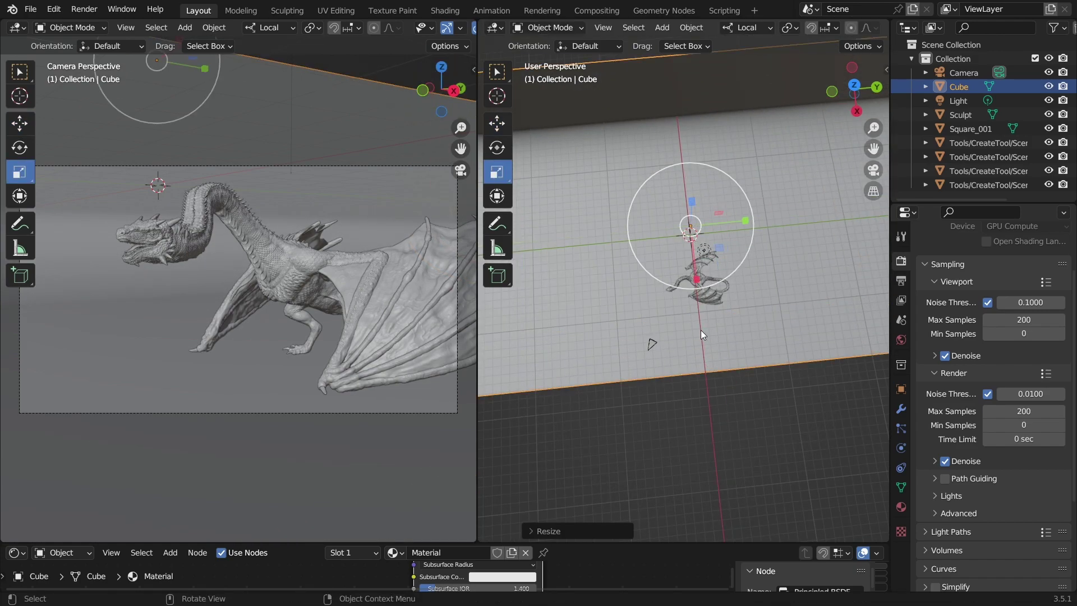
Widen the camera viewport and display it in rendered shading
{"action": "middle_click_drag", "start_coordinate": [651, 330], "coordinate": [778, 234]}
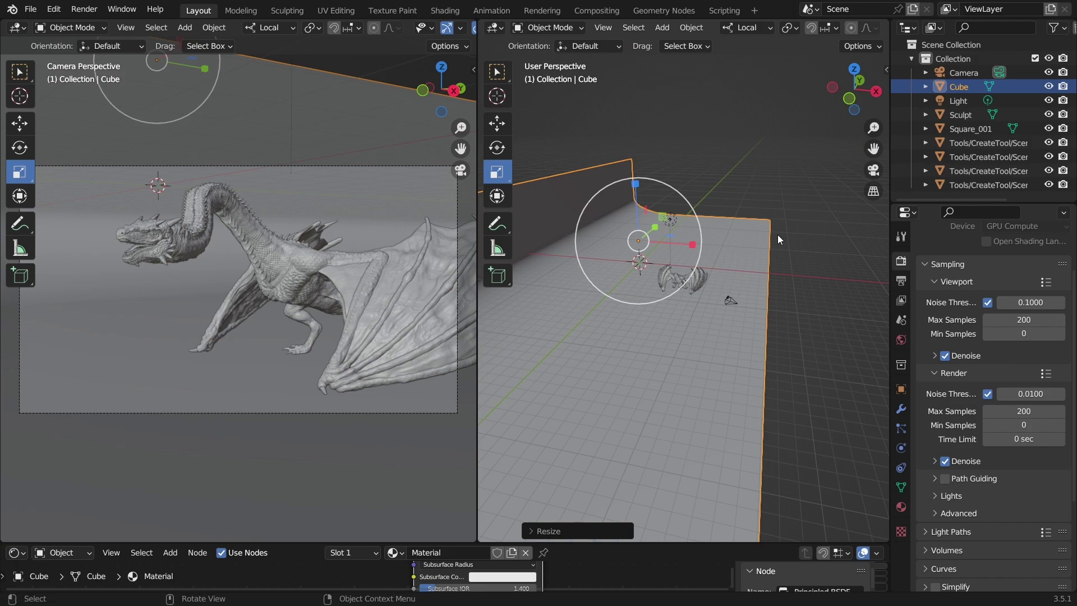
{"action": "left_click_drag", "start_coordinate": [478, 279], "coordinate": [586, 280]}
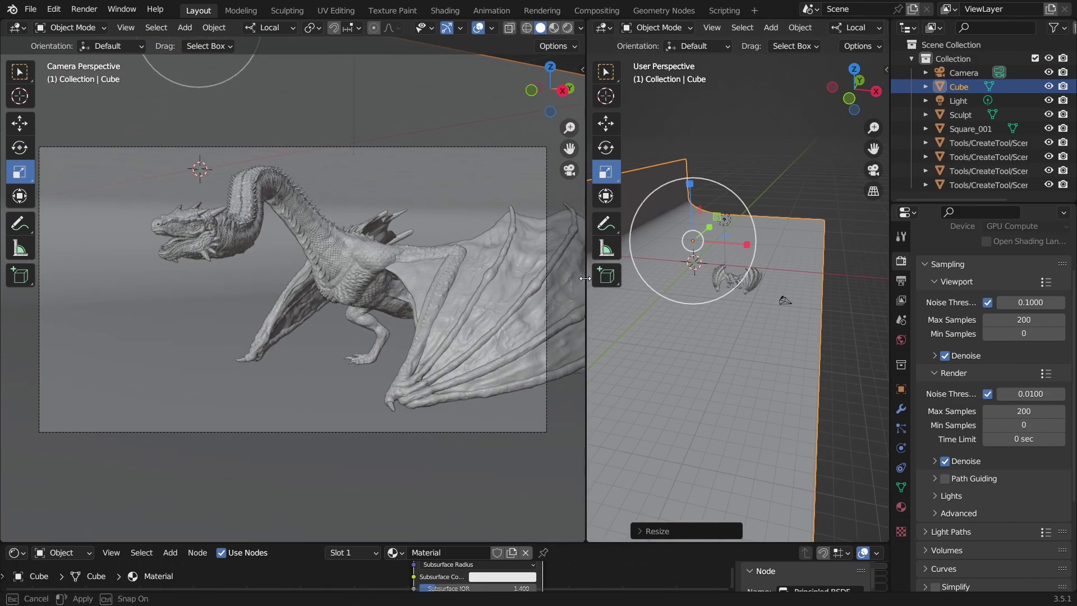
{"action": "left_click", "coordinate": [569, 28]}
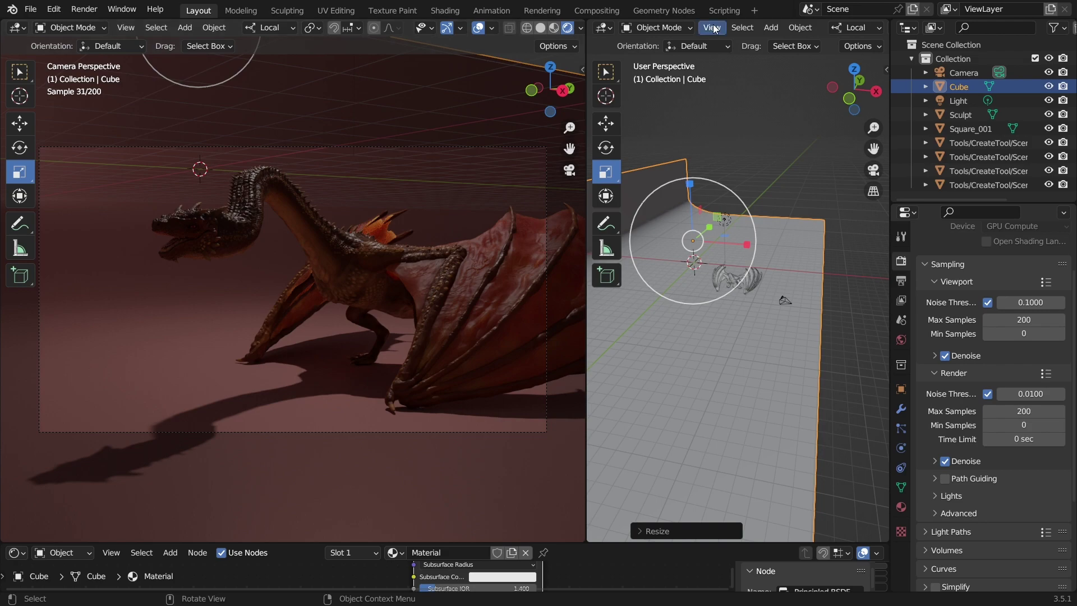
Enlarge the node editor and change the backdrop material's Base Color to a light orange-brown
{"action": "left_click_drag", "start_coordinate": [651, 542], "coordinate": [652, 435]}
{"action": "left_click", "coordinate": [511, 486]}
{"action": "mouse_move", "coordinate": [512, 385]}
{"action": "left_mouse_down"}
{"action": "mouse_move", "coordinate": [497, 382]}
{"action": "mouse_move", "coordinate": [506, 388]}
{"action": "left_mouse_up"}
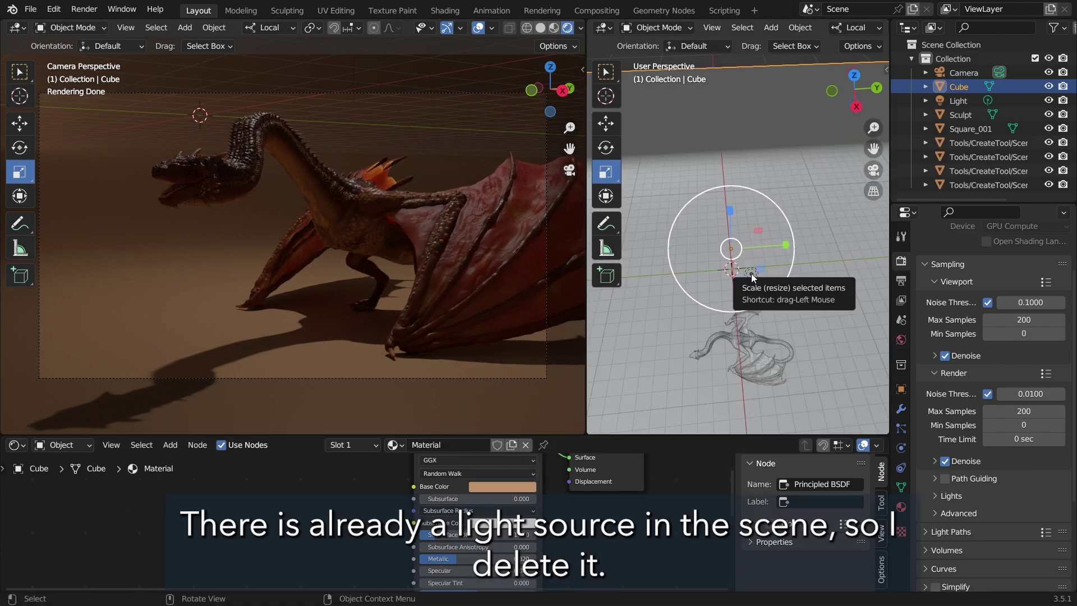
Delete the existing light above the dragon from the scene
{"action": "left_click", "coordinate": [752, 274]}
{"action": "key", "text": "Delete"}
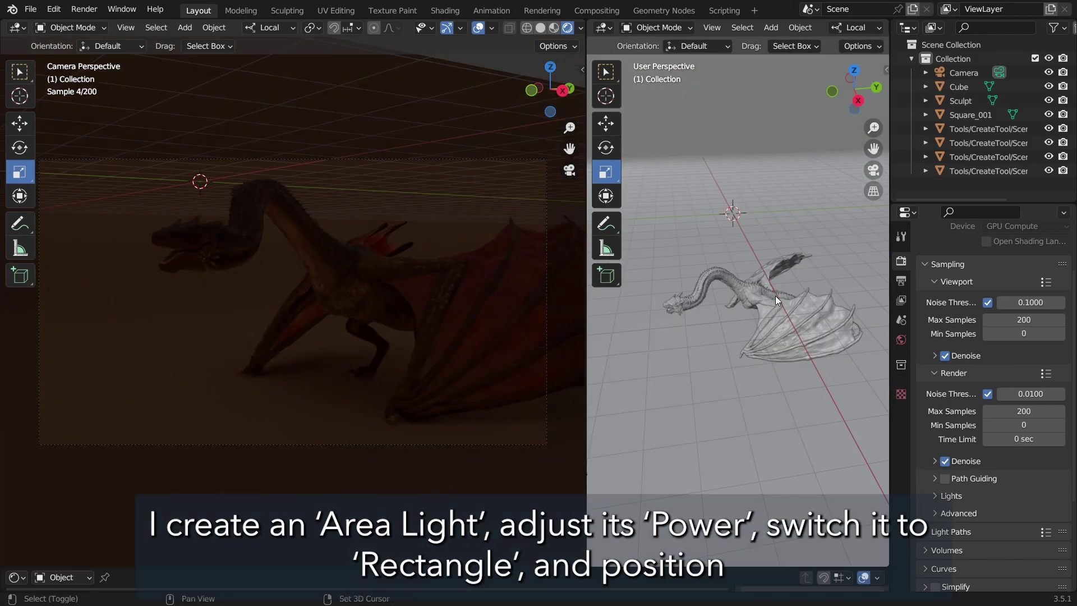
Add an area light and move it across the ground plane to a spot beside the dragon's head
{"action": "key", "text": "shift+a"}
{"action": "mouse_move", "coordinate": [757, 468]}
{"action": "left_click", "coordinate": [830, 514]}
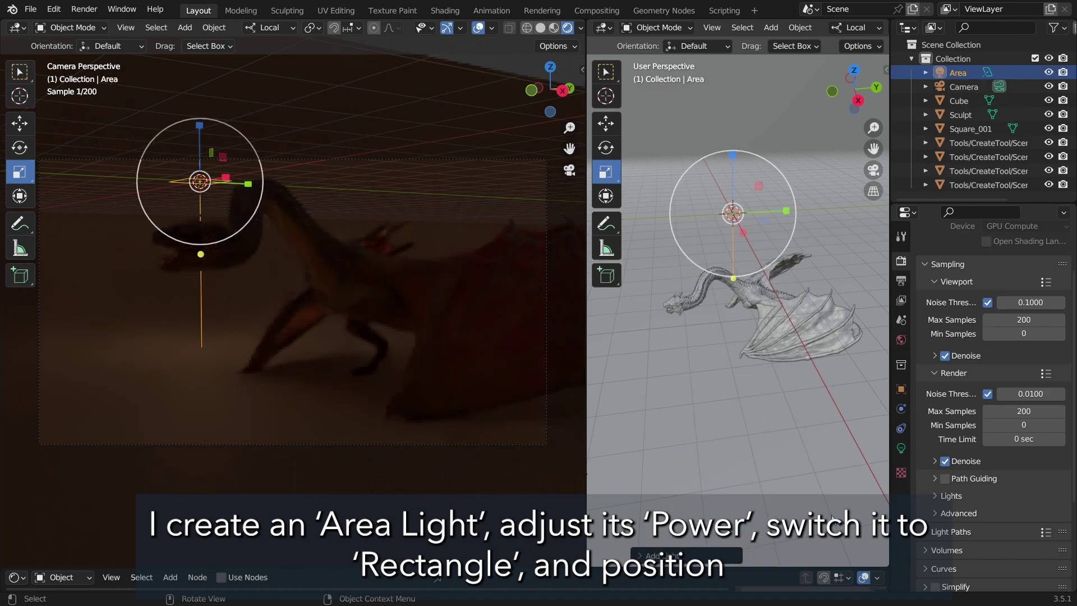
{"action": "middle_click_drag", "start_coordinate": [733, 287], "coordinate": [824, 322]}
{"action": "left_click", "coordinate": [605, 124]}
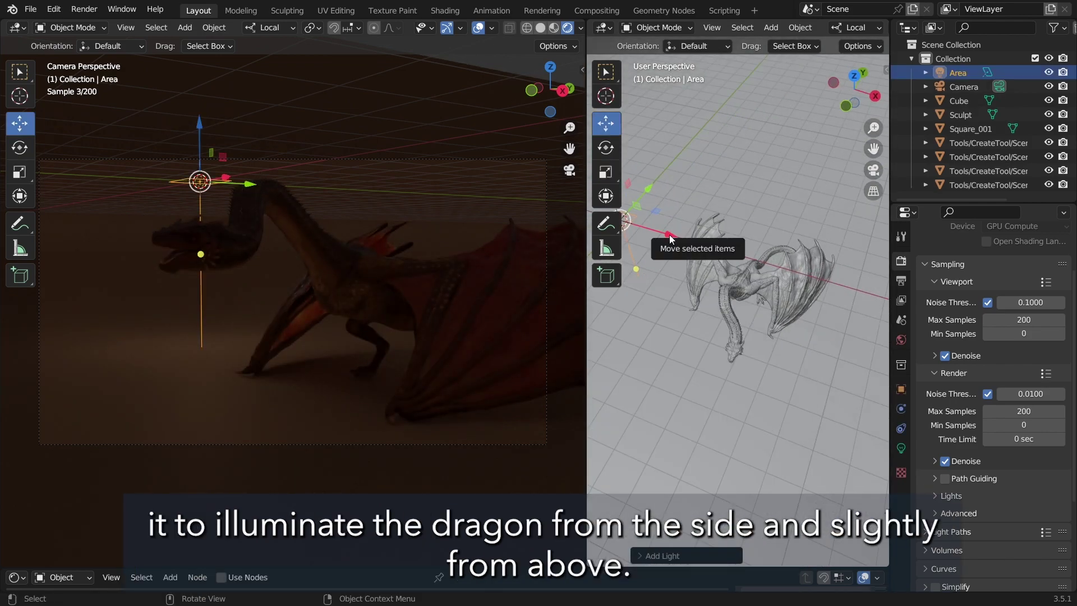
{"action": "left_click_drag", "start_coordinate": [664, 232], "coordinate": [819, 350]}
{"action": "middle_click_drag", "start_coordinate": [819, 349], "coordinate": [763, 373]}
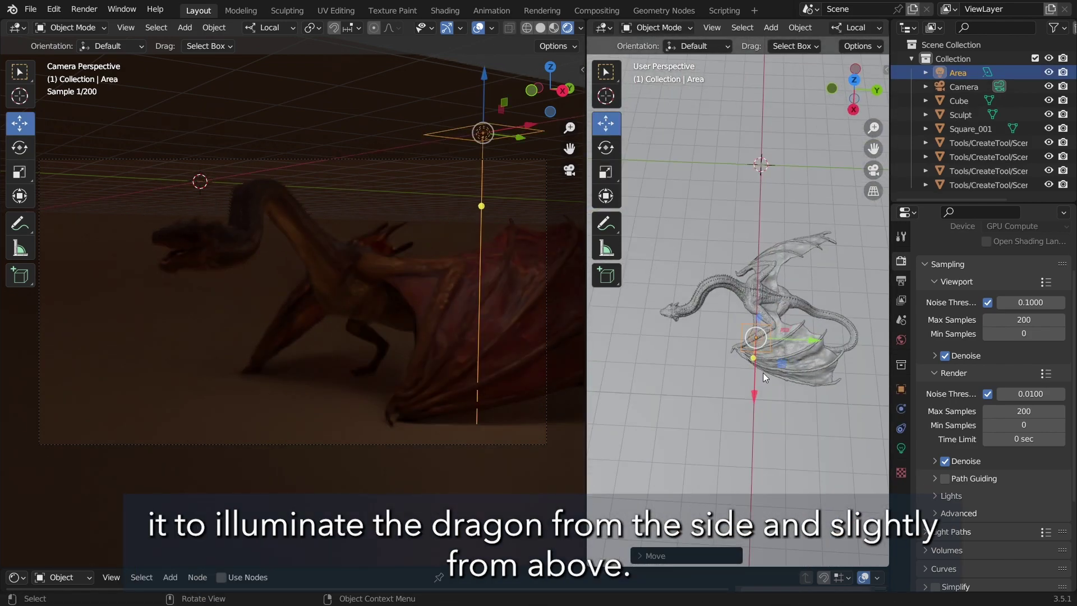
{"action": "left_click_drag", "start_coordinate": [752, 357], "coordinate": [663, 370]}
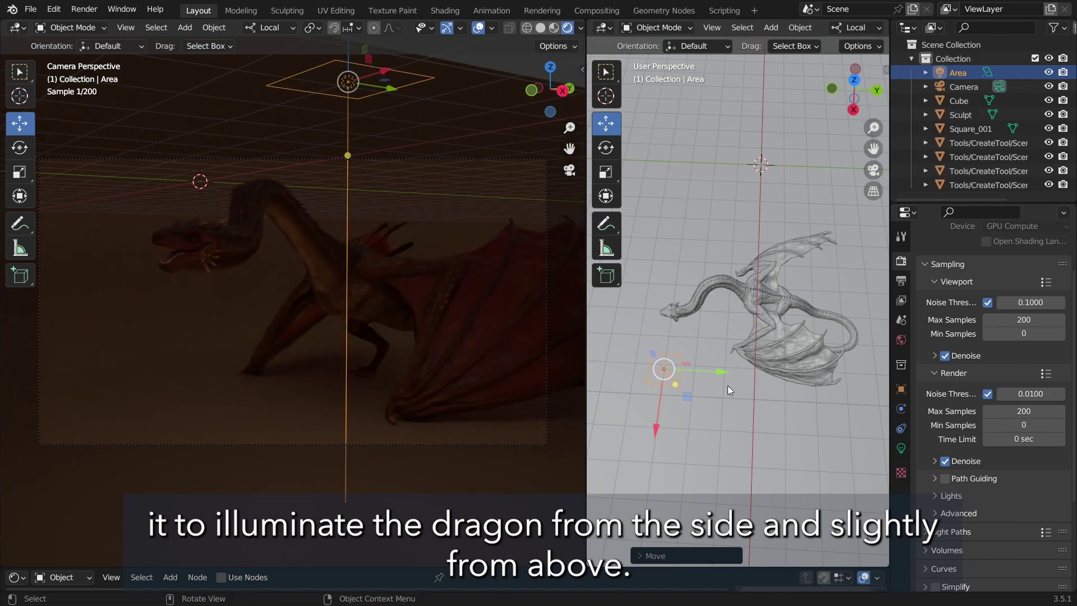
Switch the transform orientation to Global and rotate the area light so it tilts toward the dragon
{"action": "left_click", "coordinate": [855, 27]}
{"action": "left_click", "coordinate": [813, 71]}
{"action": "left_click", "coordinate": [606, 147]}
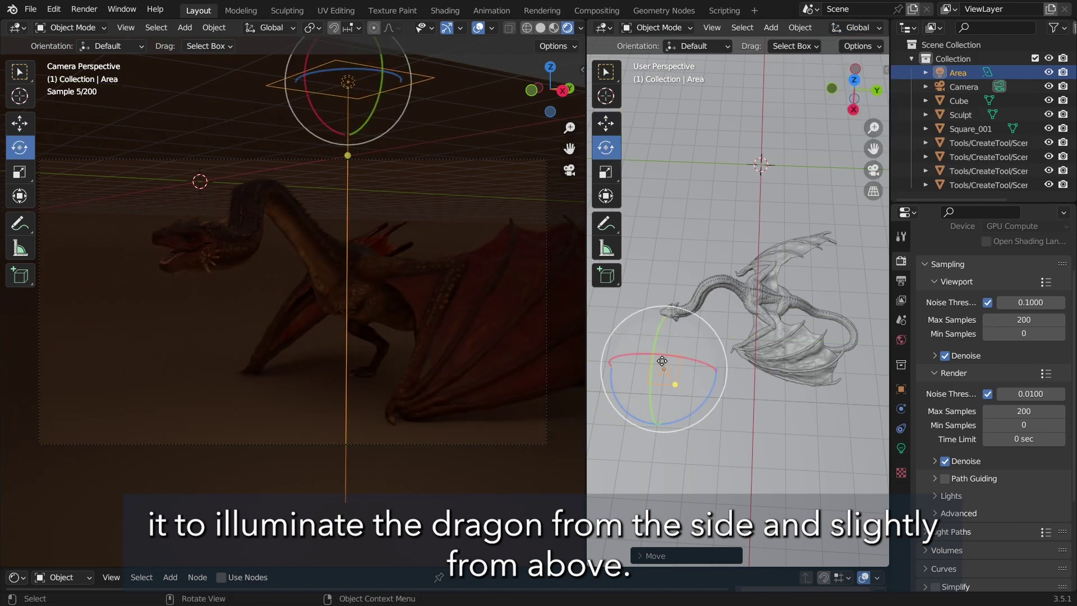
{"action": "left_click_drag", "start_coordinate": [662, 361], "coordinate": [652, 367]}
{"action": "left_click", "coordinate": [653, 363]}
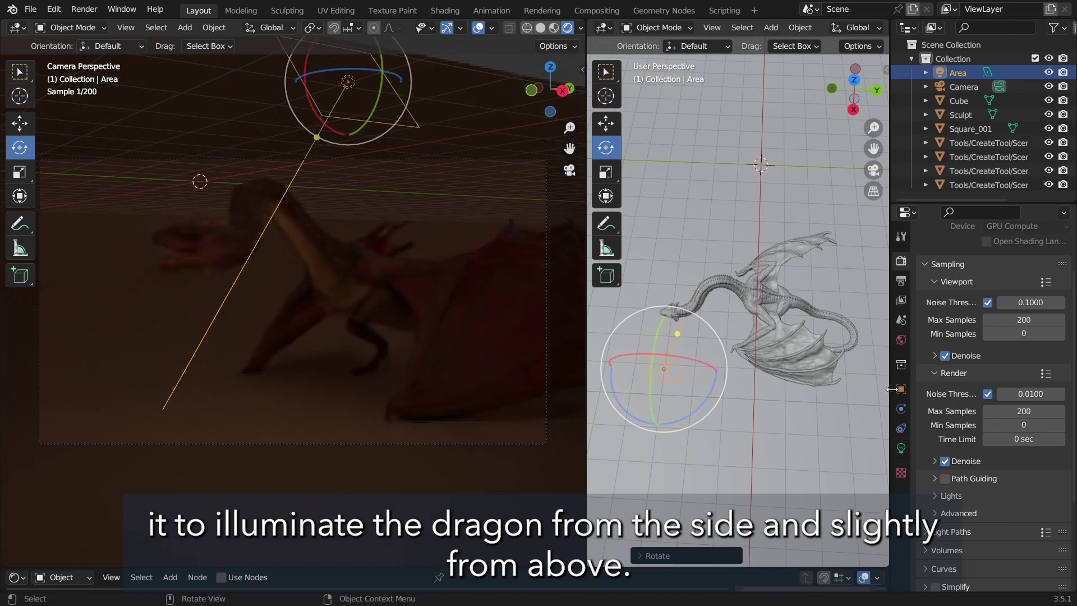
Set the area light's power to 100 W and make it a rectangle about 2.22 m by 2.52 m
{"action": "left_click", "coordinate": [900, 447]}
{"action": "double_click", "coordinate": [997, 353]}
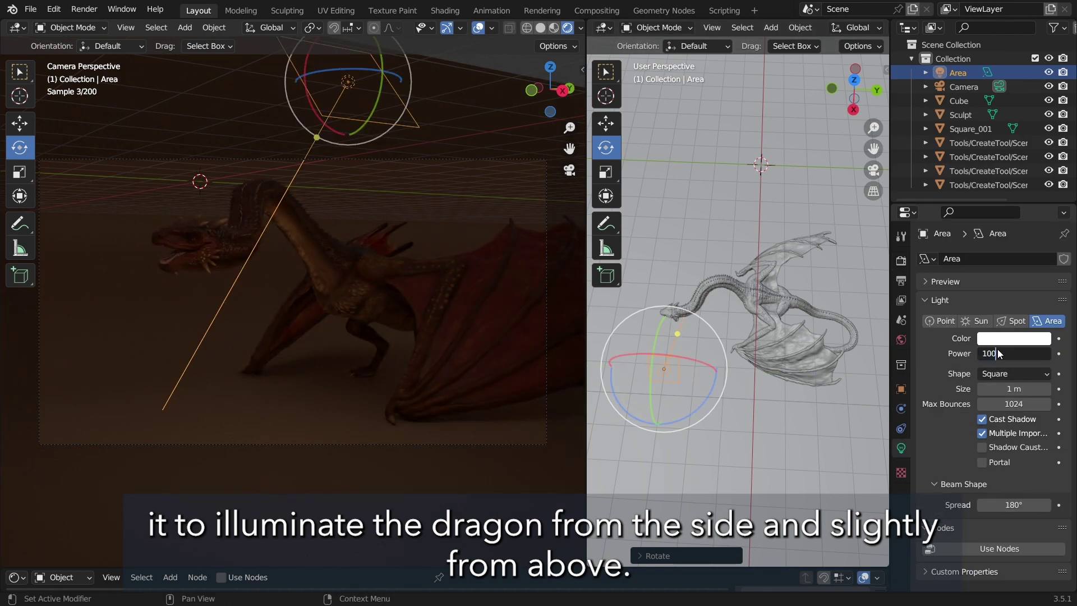
{"action": "key", "text": "Return"}
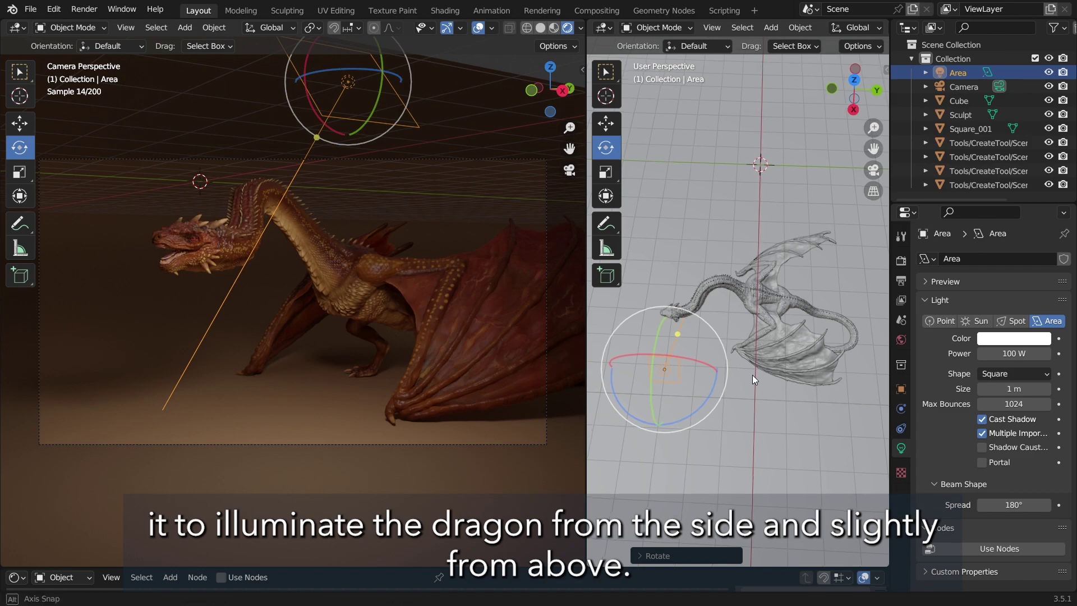
{"action": "middle_click_drag", "start_coordinate": [752, 375], "coordinate": [803, 329]}
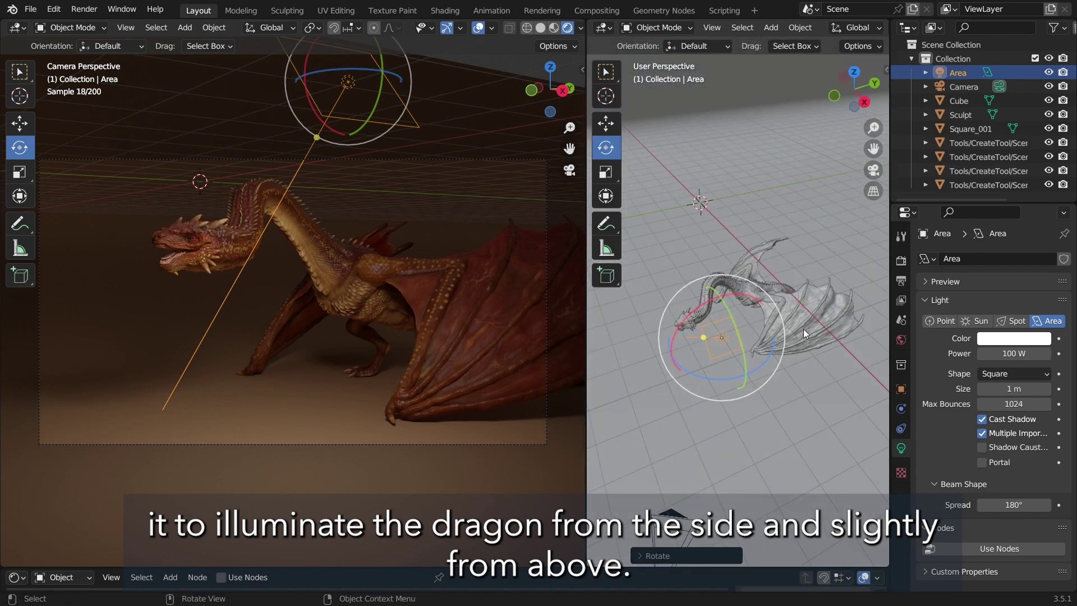
{"action": "left_click", "coordinate": [1014, 374]}
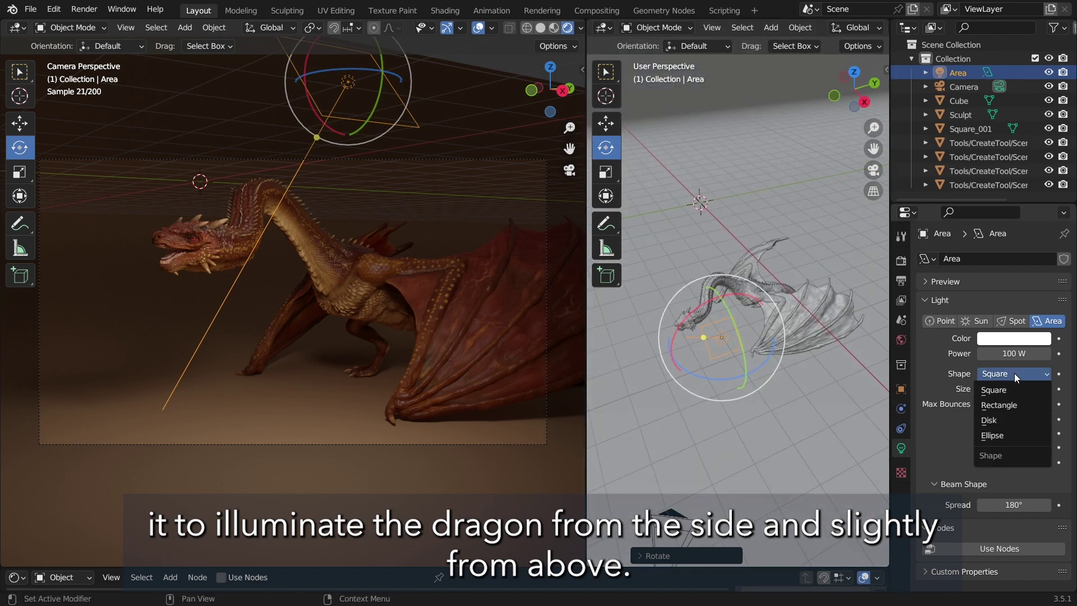
{"action": "left_click", "coordinate": [1011, 404]}
{"action": "left_click_drag", "start_coordinate": [740, 333], "coordinate": [752, 387]}
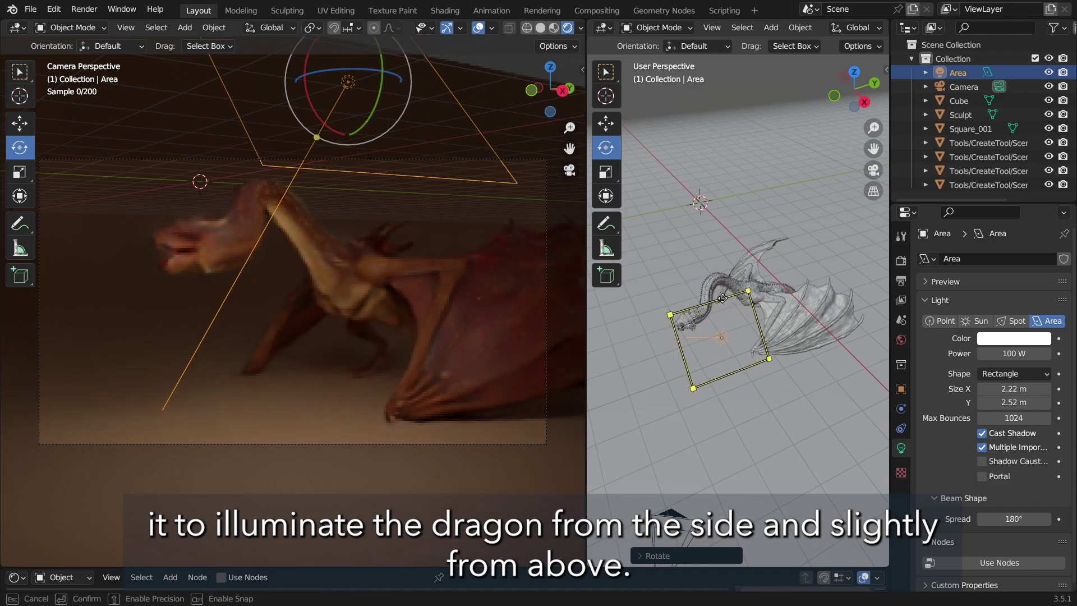
Raise the rectangular area light so it illuminates the dragon from the side and slightly above
{"action": "left_click", "coordinate": [21, 129]}
{"action": "middle_click_drag", "start_coordinate": [757, 280], "coordinate": [803, 268]}
{"action": "left_click_drag", "start_coordinate": [808, 264], "coordinate": [789, 238]}
{"action": "left_click_drag", "start_coordinate": [738, 364], "coordinate": [738, 365]}
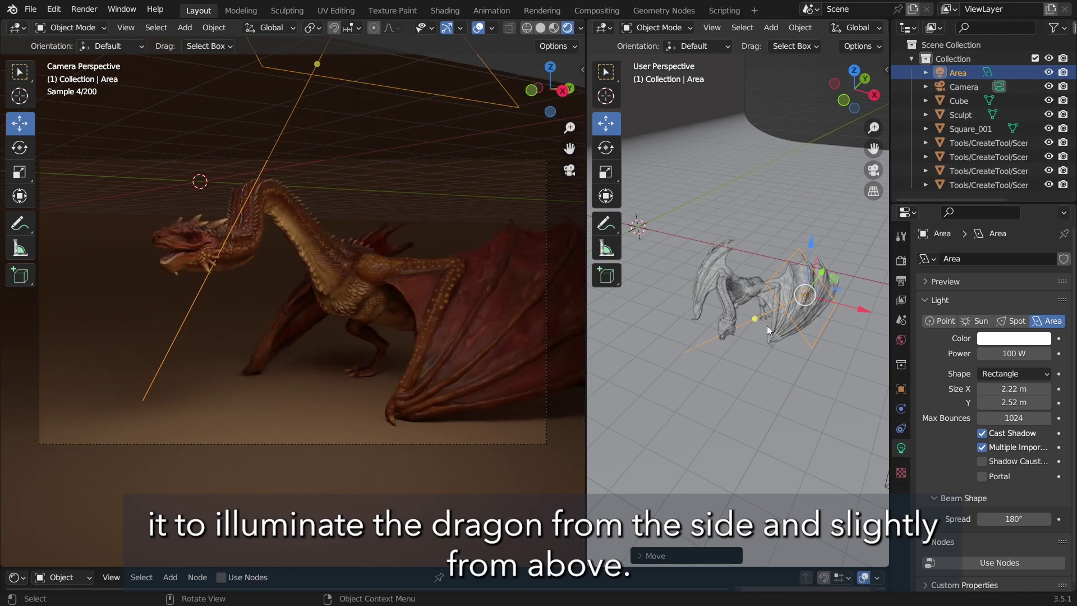
Duplicate the area light and move the copy to the far side, behind the dragon
{"action": "middle_click_drag", "start_coordinate": [766, 325], "coordinate": [774, 346]}
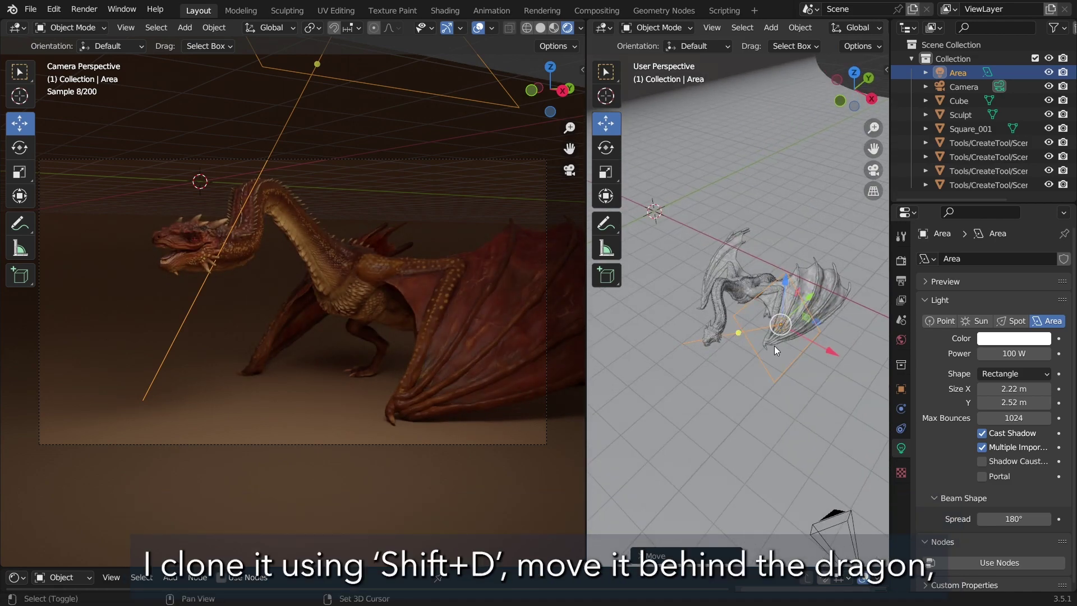
{"action": "key", "text": "shift+d"}
{"action": "right_click", "coordinate": [774, 345]}
{"action": "left_click_drag", "start_coordinate": [825, 347], "coordinate": [681, 259]}
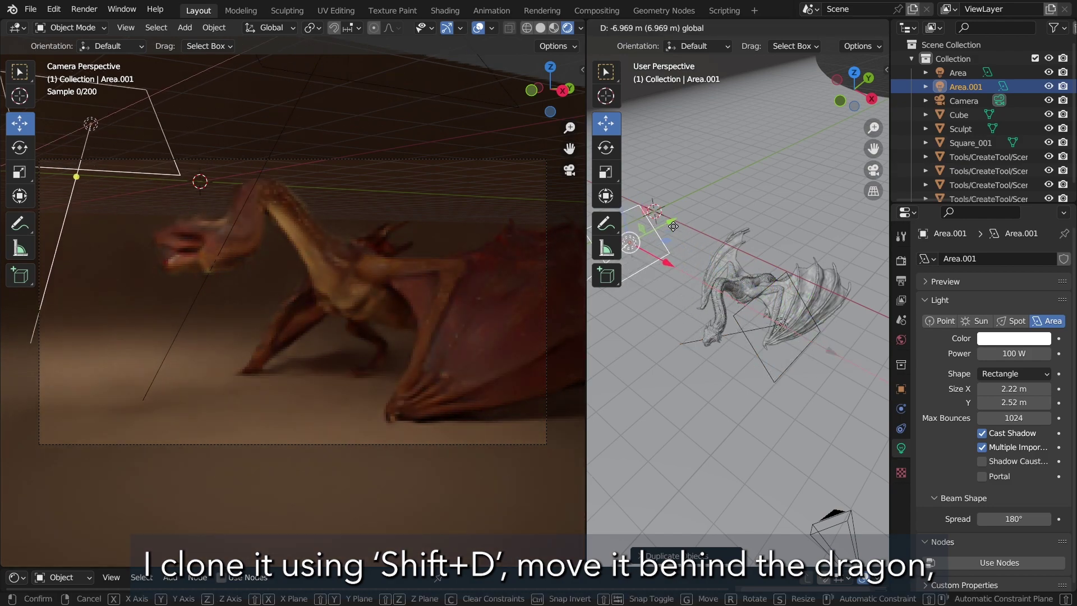
{"action": "left_click_drag", "start_coordinate": [672, 219], "coordinate": [689, 180]}
Rotate the rear area light around its vertical axis to face the dragon and adjust its position
{"action": "left_click", "coordinate": [605, 147]}
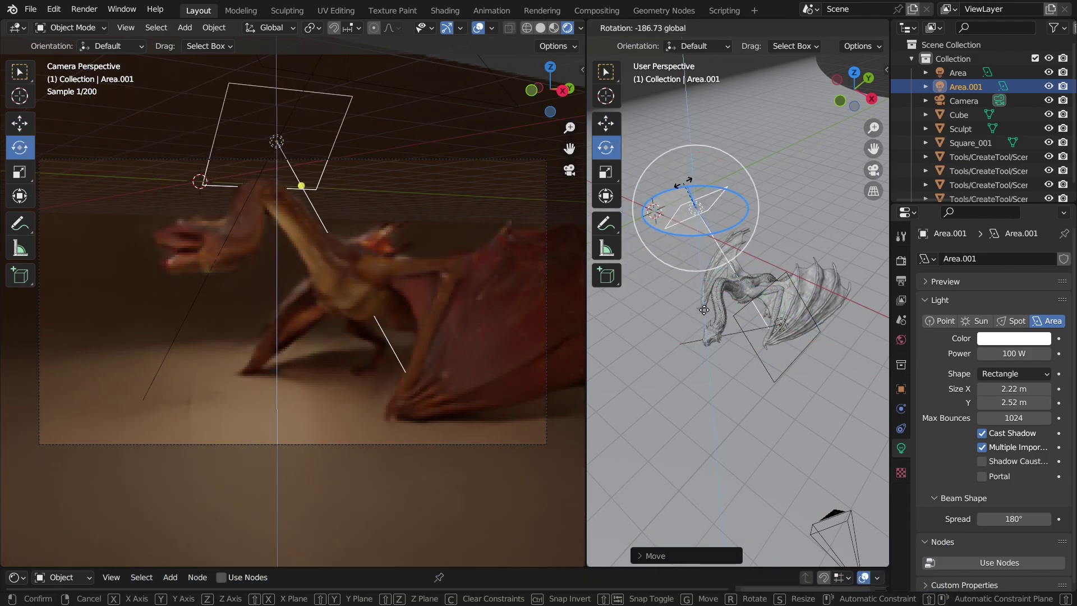
{"action": "left_click", "coordinate": [597, 129]}
{"action": "middle_click_drag", "start_coordinate": [673, 191], "coordinate": [780, 227]}
{"action": "left_click_drag", "start_coordinate": [798, 220], "coordinate": [768, 221]}
{"action": "left_click", "coordinate": [605, 124]}
{"action": "left_click_drag", "start_coordinate": [821, 268], "coordinate": [776, 261]}
Duplicate the original side area light and rotate the copy to shine from in front of the dragon
{"action": "middle_click_drag", "start_coordinate": [804, 290], "coordinate": [779, 291]}
{"action": "key", "text": "shift+d"}
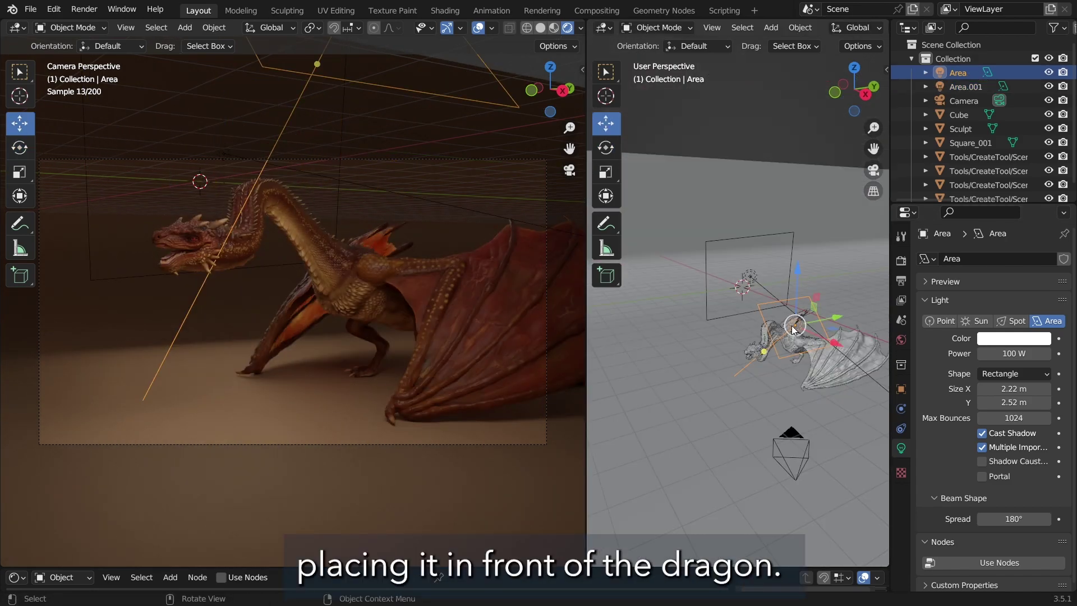
{"action": "left_click", "coordinate": [785, 328]}
{"action": "middle_click_drag", "start_coordinate": [737, 387], "coordinate": [779, 415]}
{"action": "key", "text": "shift+space"}
{"action": "key", "text": "r"}
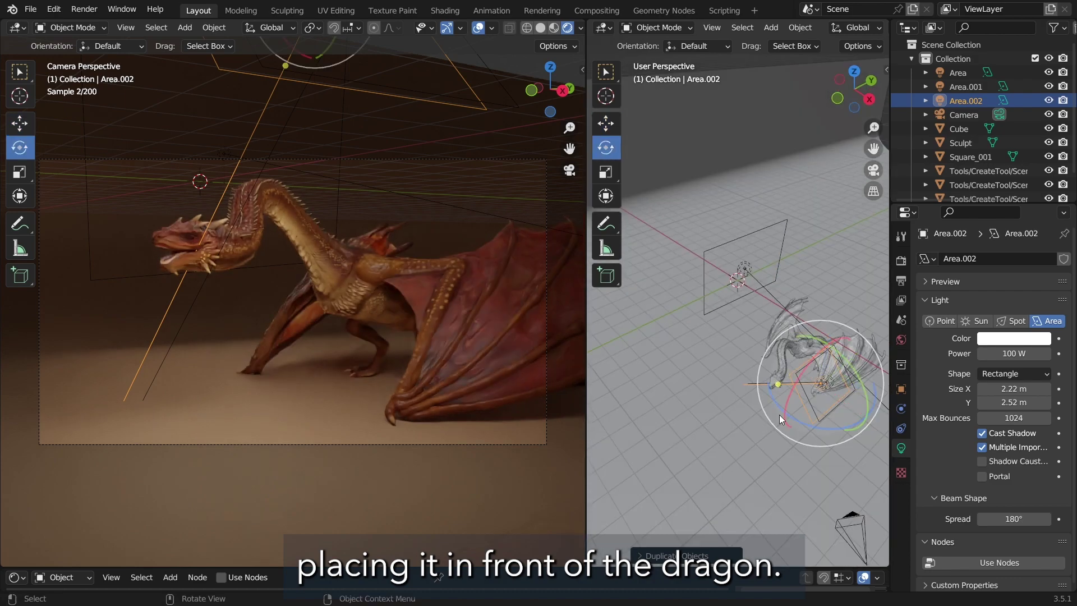
{"action": "left_click_drag", "start_coordinate": [779, 415], "coordinate": [787, 371]}
Move the new area light in front of the dragon and enlarge it to about 2.86 m by 6.91 m
{"action": "key", "text": "shift+space"}
{"action": "key", "text": "g"}
{"action": "middle_click_drag", "start_coordinate": [787, 370], "coordinate": [752, 385]}
{"action": "key", "text": "KP_7"}
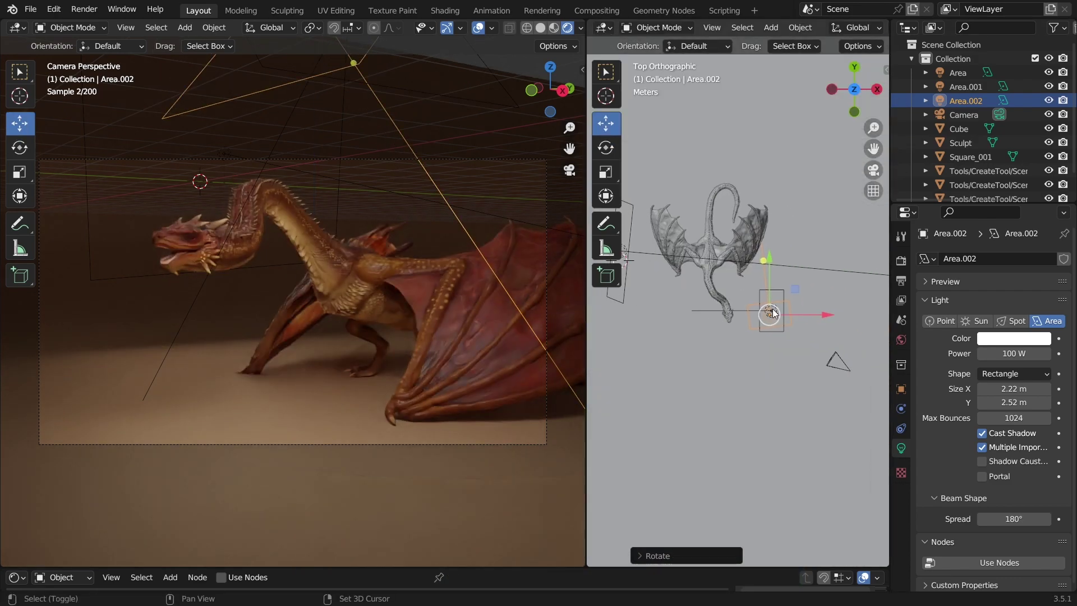
{"action": "left_click_drag", "start_coordinate": [794, 289], "coordinate": [750, 348]}
{"action": "middle_click_drag", "start_coordinate": [773, 382], "coordinate": [641, 237]}
{"action": "left_click_drag", "start_coordinate": [754, 323], "coordinate": [771, 302]}
Set the front area light's power to 150 W and move it about 1.26 m along Y toward the dragon
{"action": "middle_click_drag", "start_coordinate": [829, 395], "coordinate": [769, 379]}
{"action": "left_click", "coordinate": [991, 354]}
{"action": "type", "text": "150"}
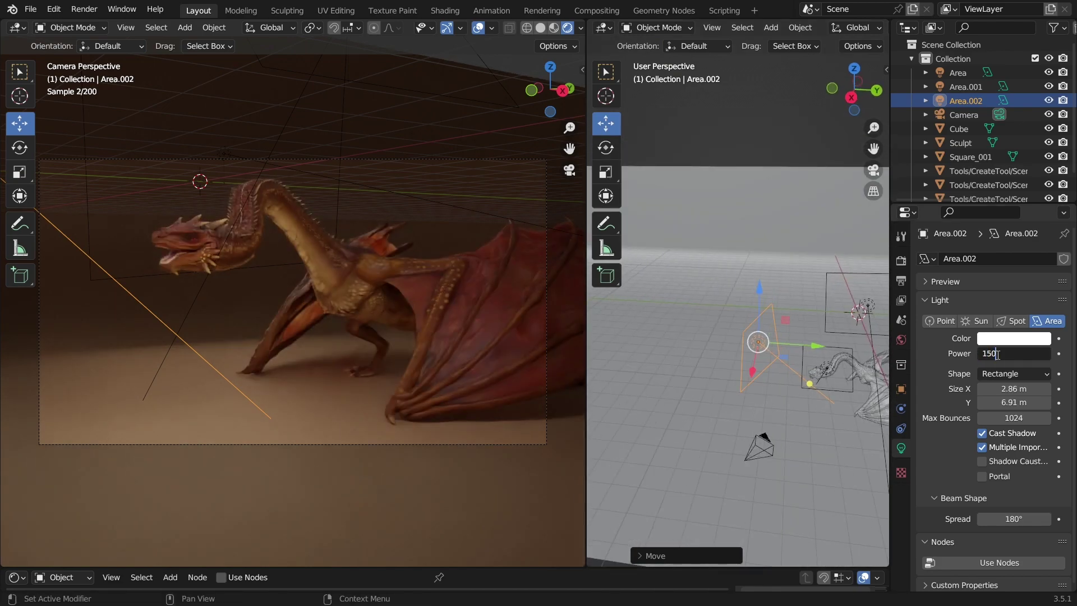
{"action": "key", "text": "Return"}
{"action": "key", "text": "g"}
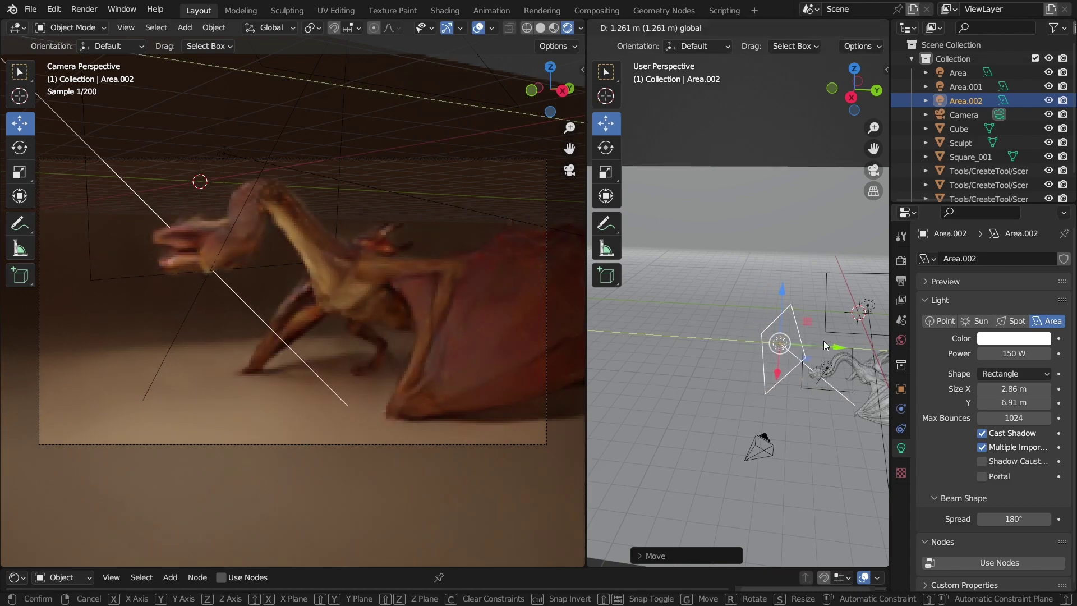
{"action": "left_click", "coordinate": [823, 340]}
Raise the rear area light and tilt it down toward the dragon
{"action": "middle_click_drag", "start_coordinate": [823, 340], "coordinate": [805, 292]}
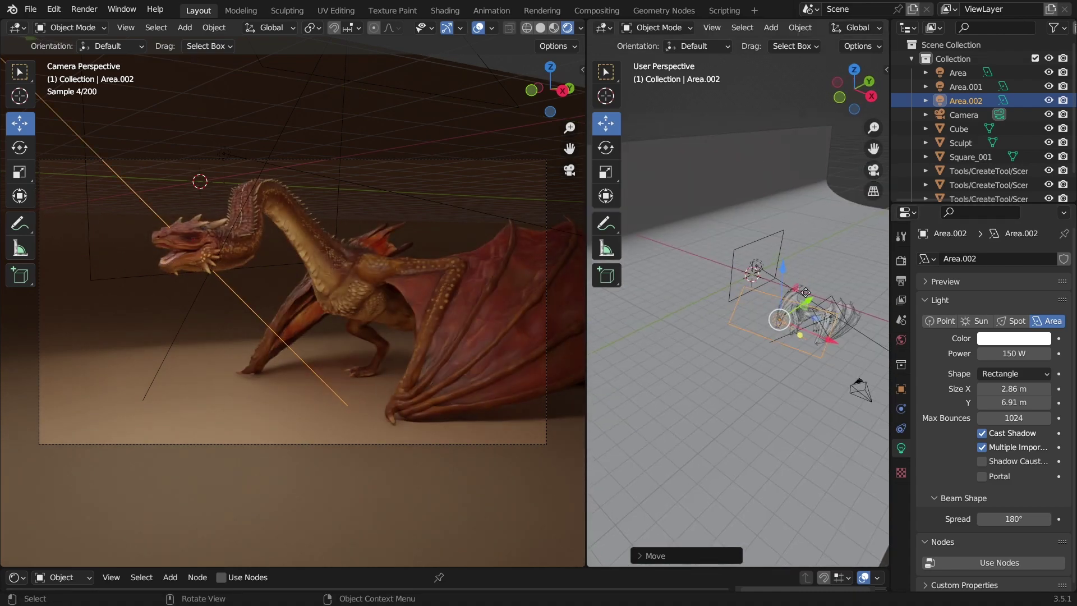
{"action": "left_click", "coordinate": [760, 260]}
{"action": "left_click", "coordinate": [785, 240]}
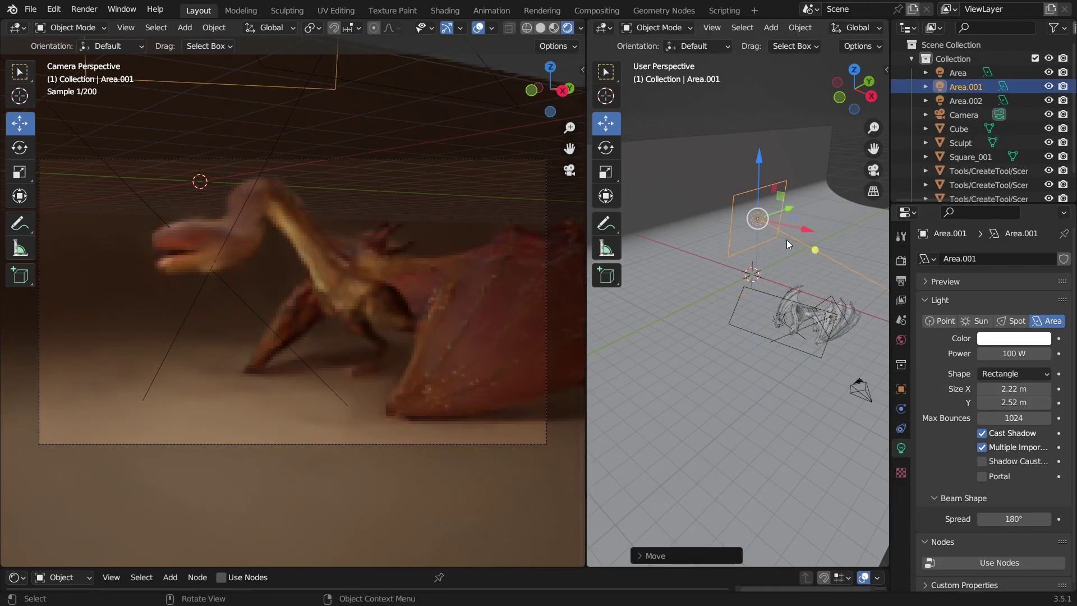
{"action": "left_click", "coordinate": [606, 147]}
{"action": "left_click_drag", "start_coordinate": [795, 192], "coordinate": [809, 213]}
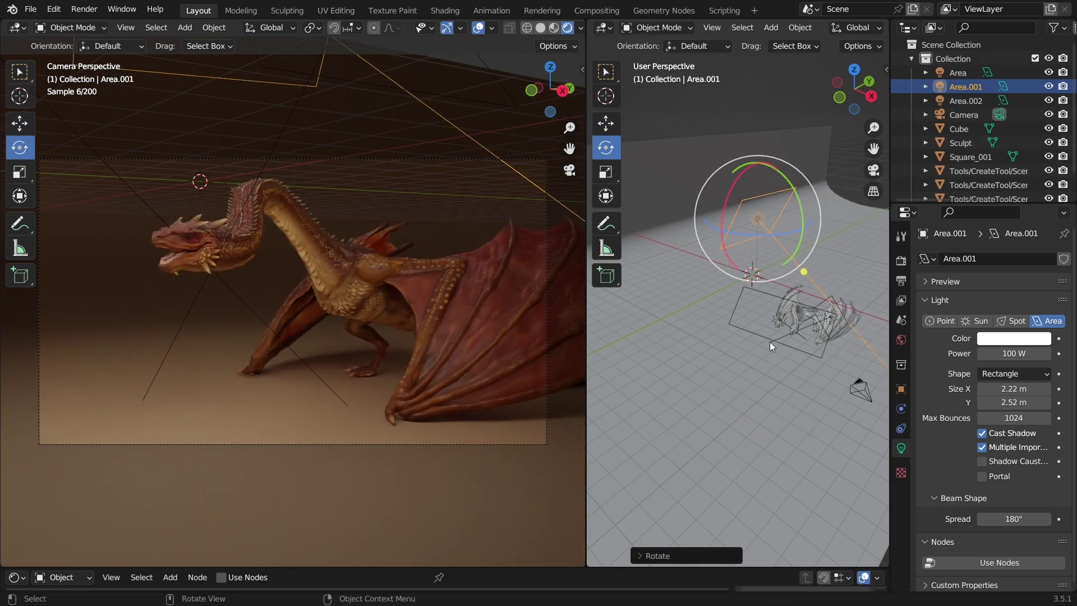
Add a point light to the scene
{"action": "middle_click_drag", "start_coordinate": [872, 410], "coordinate": [790, 394]}
{"action": "scroll", "coordinate": [793, 360], "scroll_direction": "up", "scroll_amount": 3}
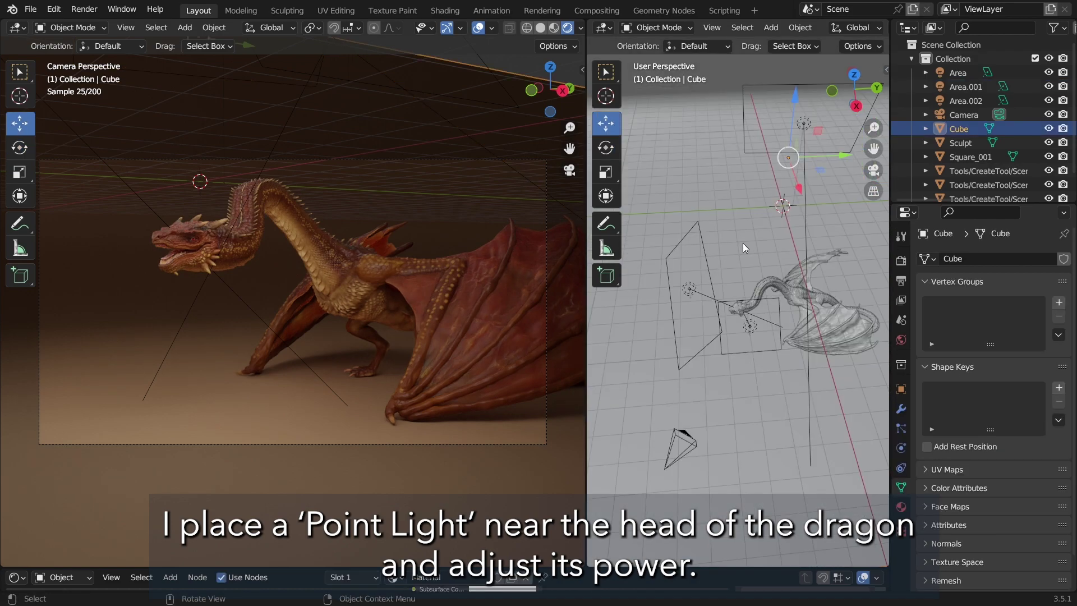
{"action": "key", "text": "shift+a"}
{"action": "mouse_move", "coordinate": [743, 243]}
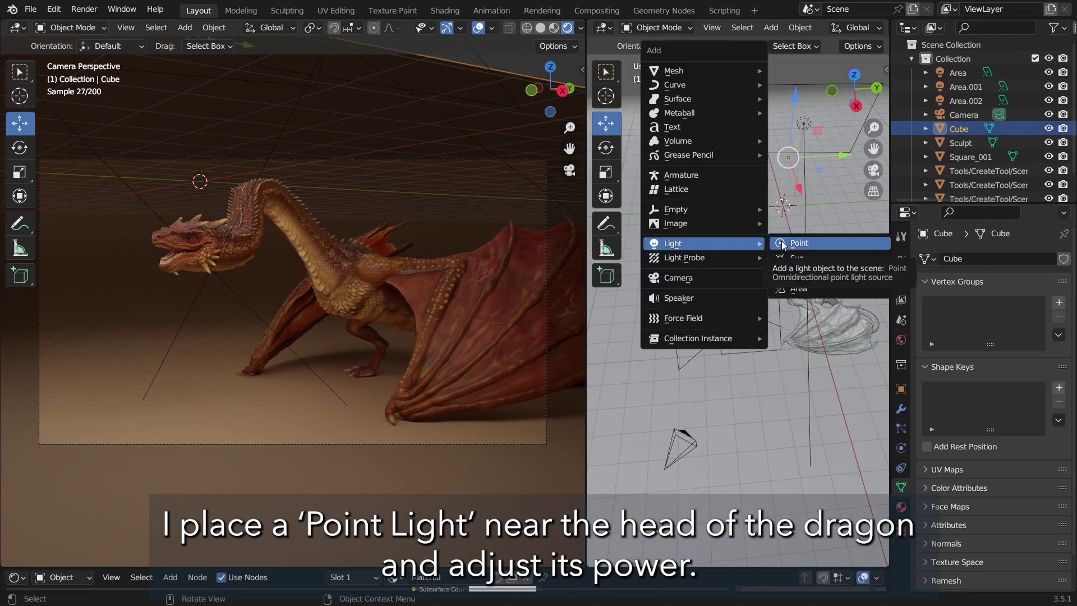
{"action": "left_click", "coordinate": [779, 240]}
Working from the top view and then in perspective, move the point light above the dragon's head
{"action": "left_click", "coordinate": [853, 74]}
{"action": "left_click_drag", "start_coordinate": [587, 348], "coordinate": [555, 349]}
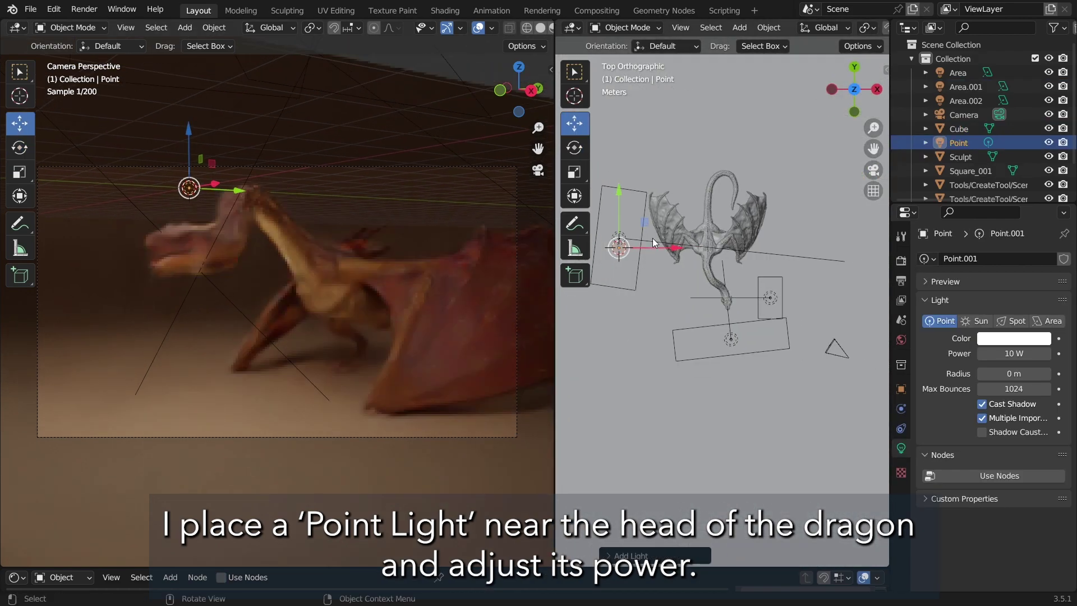
{"action": "key", "text": "g"}
{"action": "left_click_drag", "start_coordinate": [665, 259], "coordinate": [767, 288]}
{"action": "middle_click_drag", "start_coordinate": [766, 375], "coordinate": [824, 370]}
{"action": "scroll", "coordinate": [712, 358], "scroll_direction": "up", "scroll_amount": 6}
{"action": "left_click_drag", "start_coordinate": [799, 164], "coordinate": [801, 174]}
{"action": "left_click", "coordinate": [800, 174]}
{"action": "middle_click_drag", "start_coordinate": [800, 174], "coordinate": [739, 305]}
Set the point light's power to 30 W
{"action": "left_click", "coordinate": [1007, 354]}
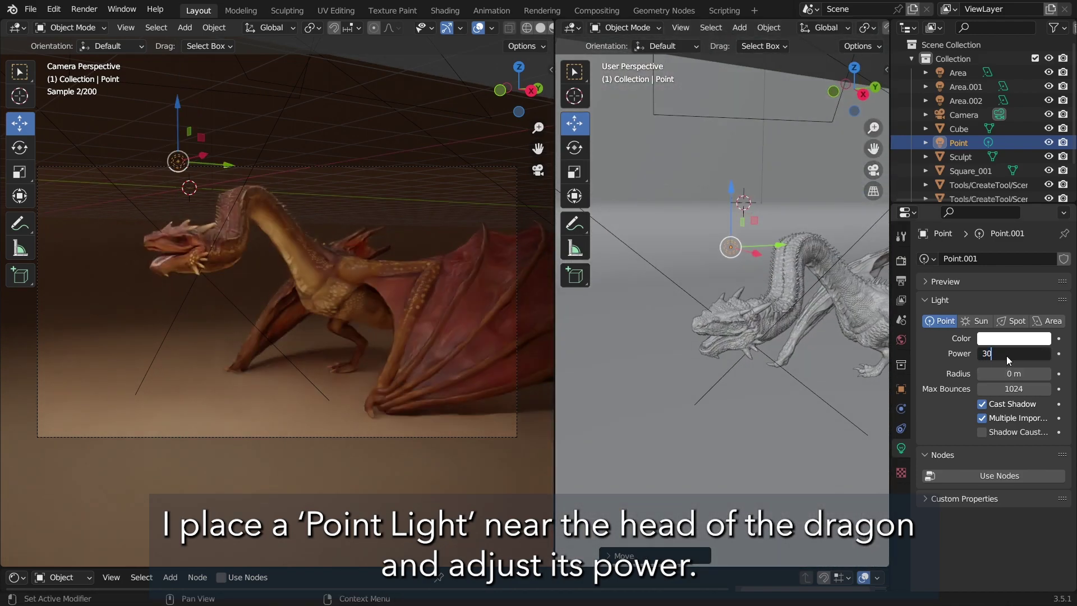
{"action": "type", "text": "30"}
{"action": "key", "text": "Return"}
Lower the point light along Z and shift it closer to the top of the dragon's head
{"action": "key", "text": "g"}
{"action": "key", "text": "z"}
{"action": "left_click", "coordinate": [761, 287]}
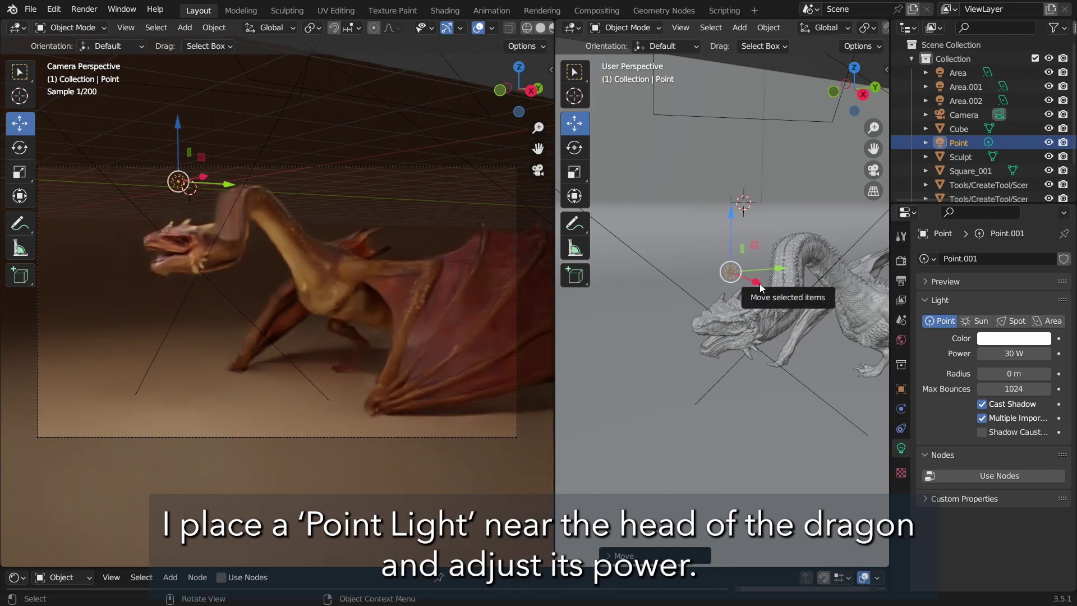
{"action": "mouse_move", "coordinate": [760, 284]}
{"action": "middle_mouse_down"}
{"action": "mouse_move", "coordinate": [782, 348]}
{"action": "mouse_move", "coordinate": [765, 295]}
{"action": "middle_mouse_up"}
{"action": "left_click_drag", "start_coordinate": [764, 295], "coordinate": [767, 296]}
{"action": "left_click_drag", "start_coordinate": [711, 248], "coordinate": [711, 262]}
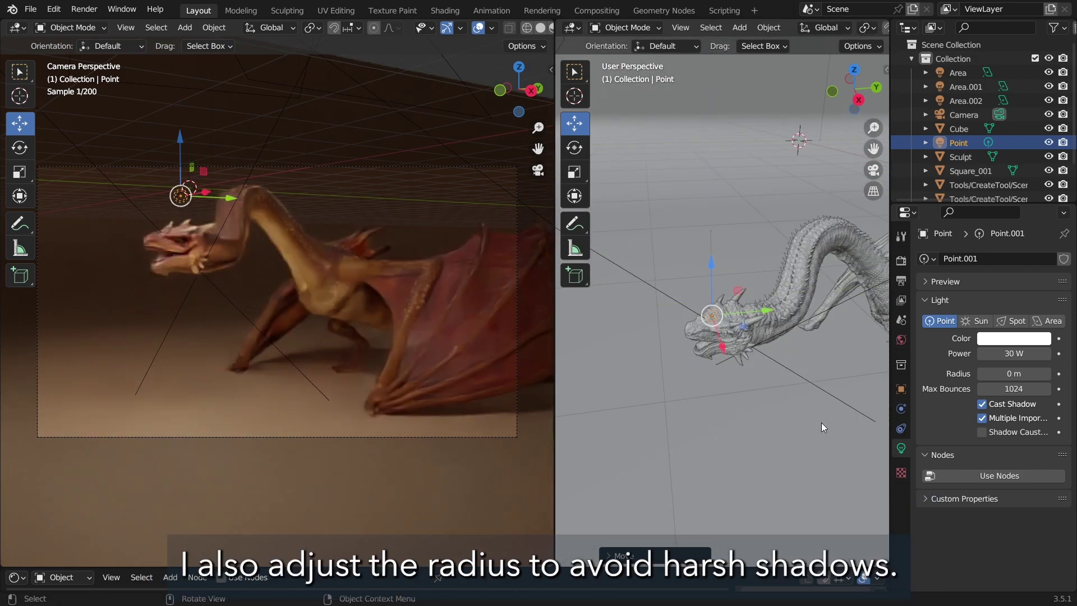
Set the point light's radius to about 0.38 m and its power to 50 W
{"action": "mouse_move", "coordinate": [1007, 373]}
{"action": "left_mouse_down"}
{"action": "mouse_move", "coordinate": [1026, 373]}
{"action": "mouse_move", "coordinate": [1006, 371]}
{"action": "left_mouse_up"}
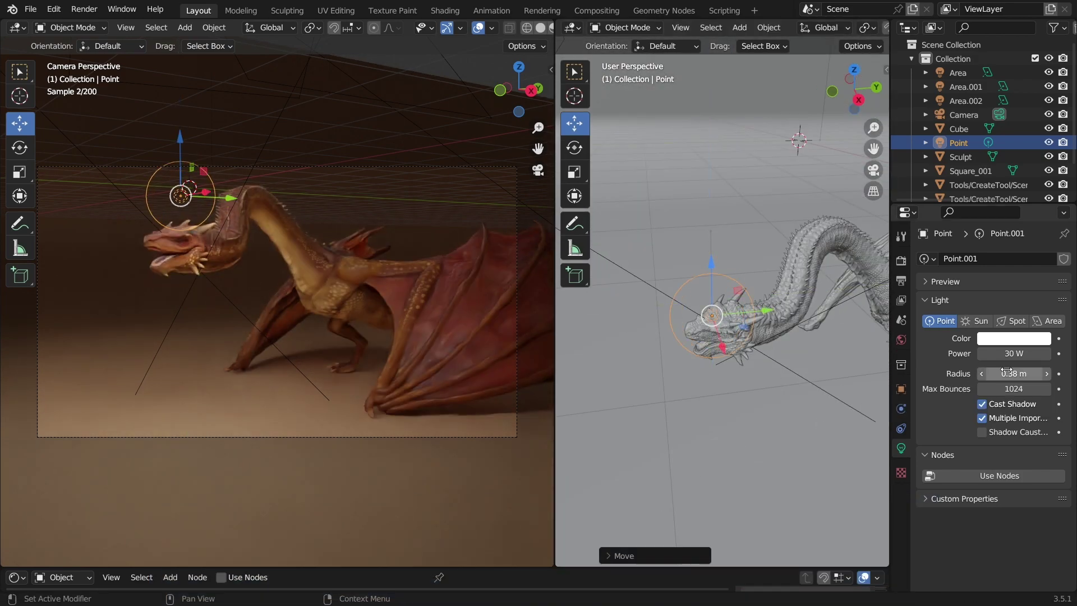
{"action": "left_click", "coordinate": [1003, 353]}
{"action": "type", "text": "5"}
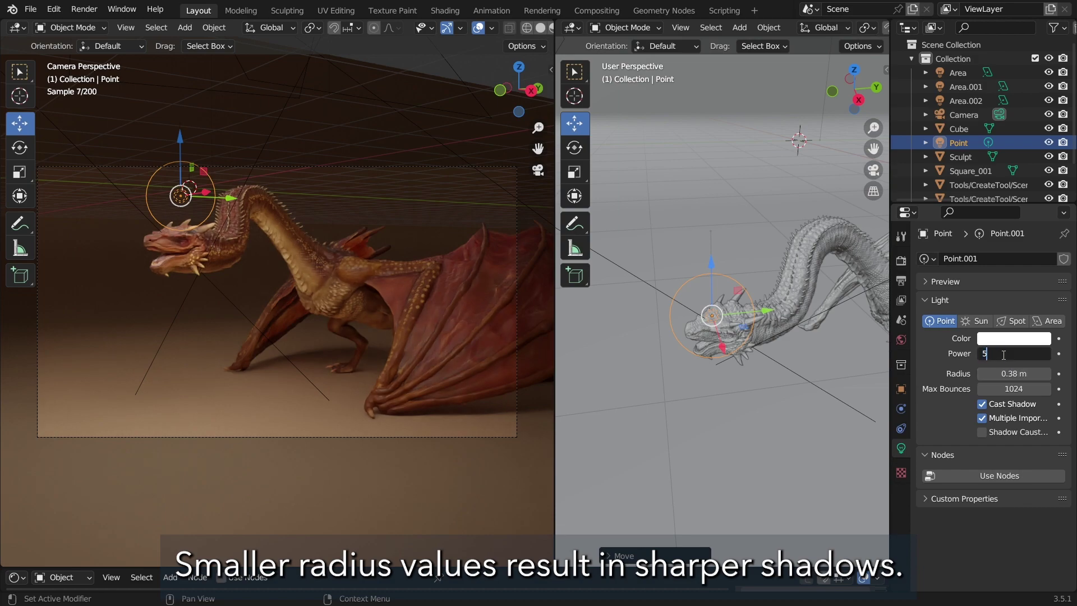
{"action": "type", "text": "0"}
{"action": "key", "text": "Return"}
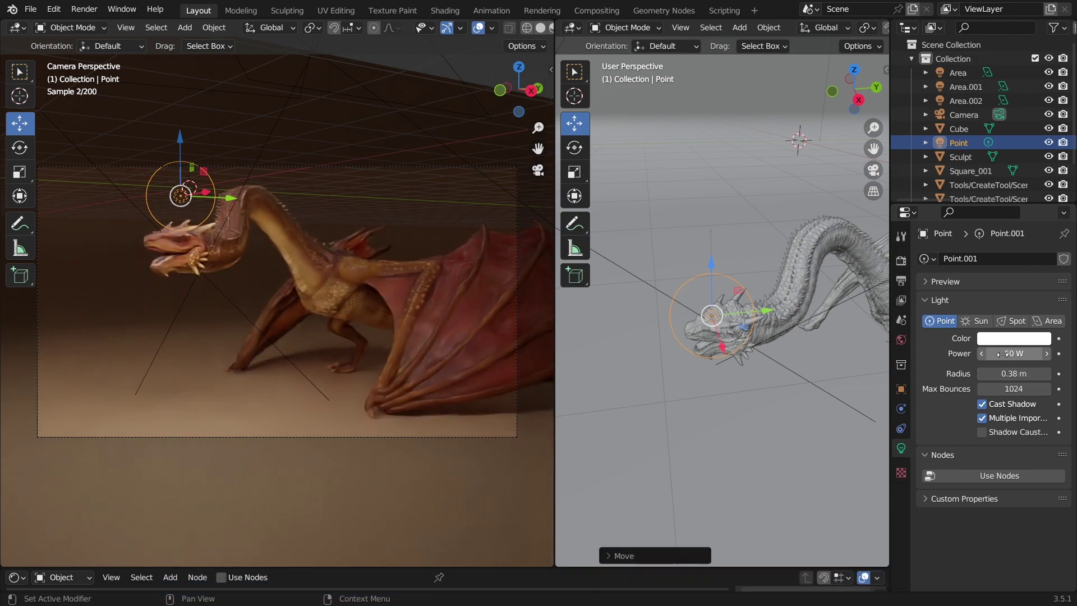
Give the rear area light a reddish color with hue 0.009, saturation 0.962 and value 0.929
{"action": "scroll", "coordinate": [791, 167], "scroll_direction": "down", "scroll_amount": 4}
{"action": "middle_click_drag", "start_coordinate": [770, 169], "coordinate": [749, 227], "text": "shift"}
{"action": "left_click", "coordinate": [760, 161]}
{"action": "left_click", "coordinate": [991, 339]}
{"action": "left_click", "coordinate": [972, 244]}
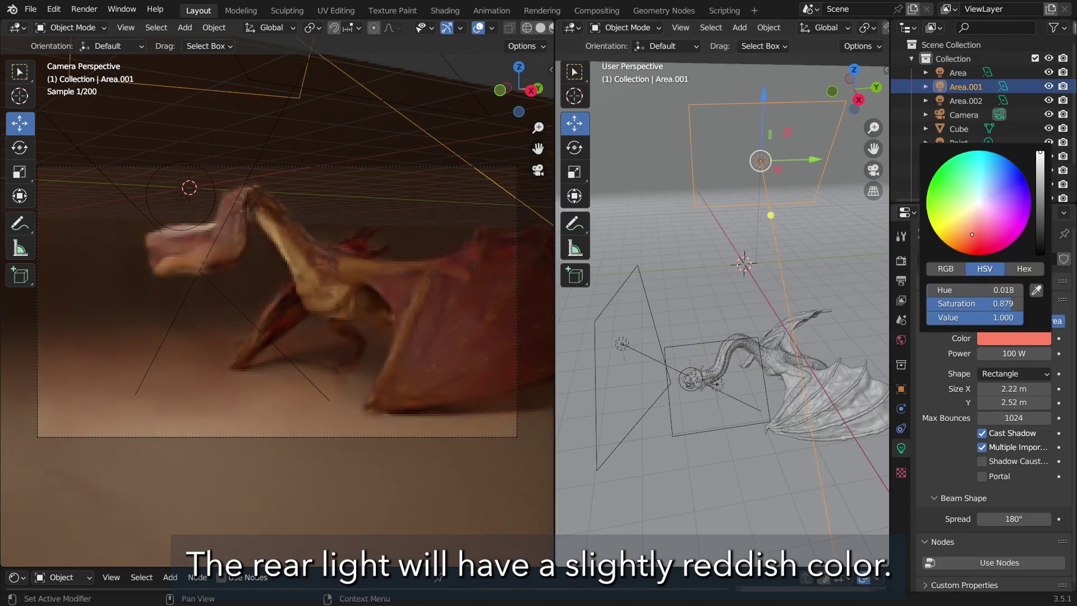
{"action": "left_click_drag", "start_coordinate": [1040, 157], "coordinate": [1043, 170]}
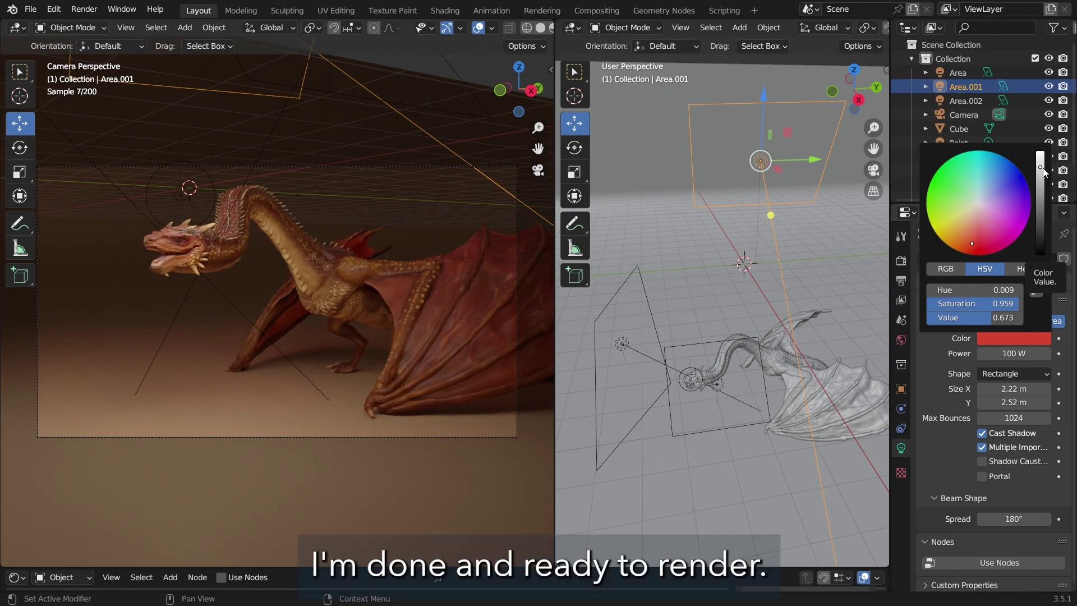
{"action": "left_click_drag", "start_coordinate": [1042, 168], "coordinate": [1041, 155]}
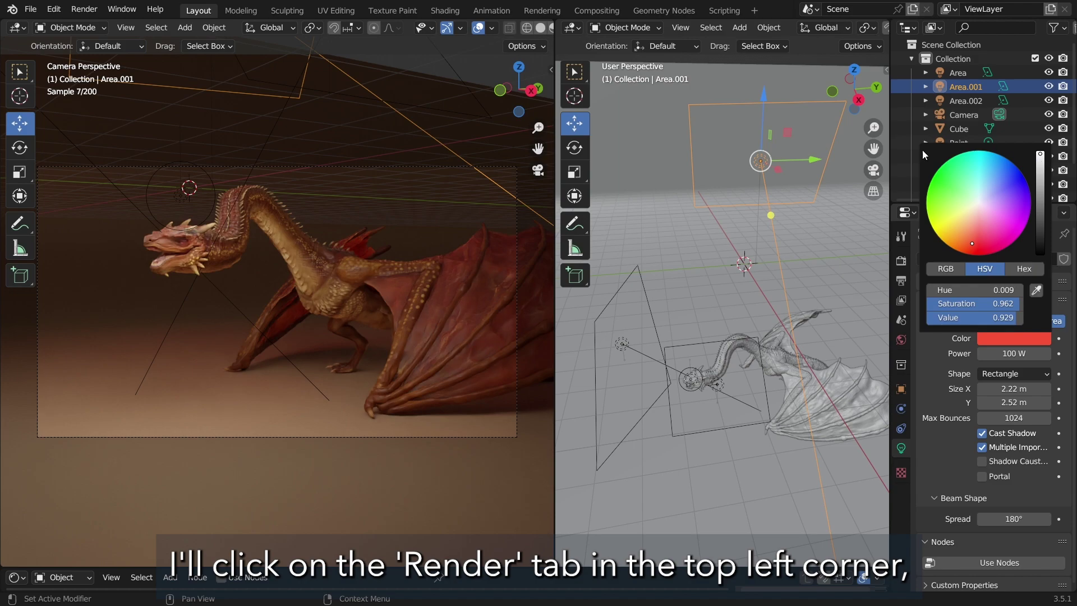
Render the dragon scene as a still image and save the render result under the new name Dragon_render_03
{"action": "left_click", "coordinate": [80, 11]}
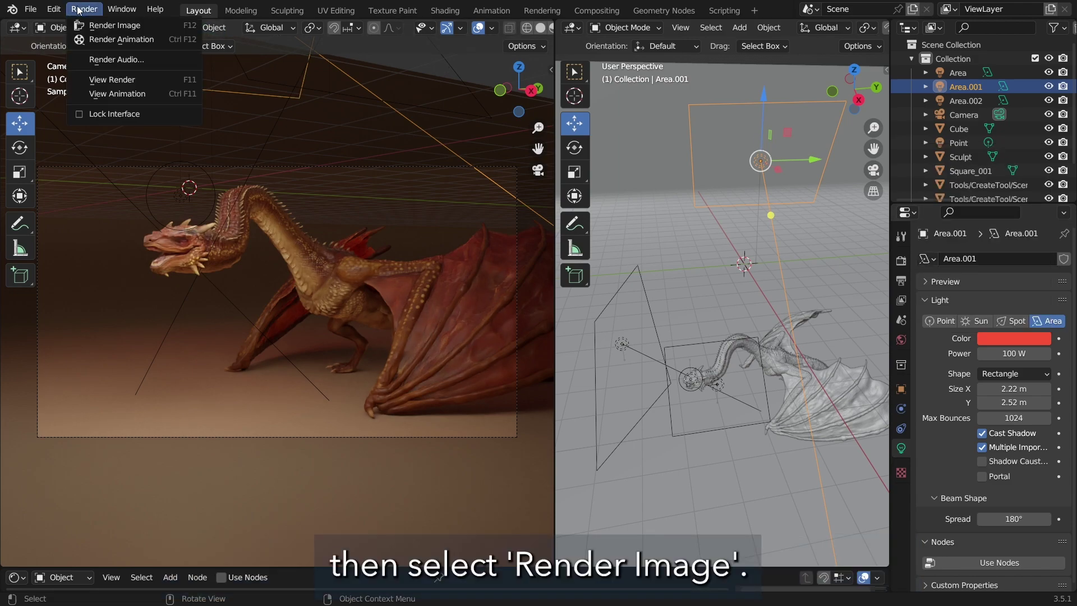
{"action": "left_click", "coordinate": [105, 25]}
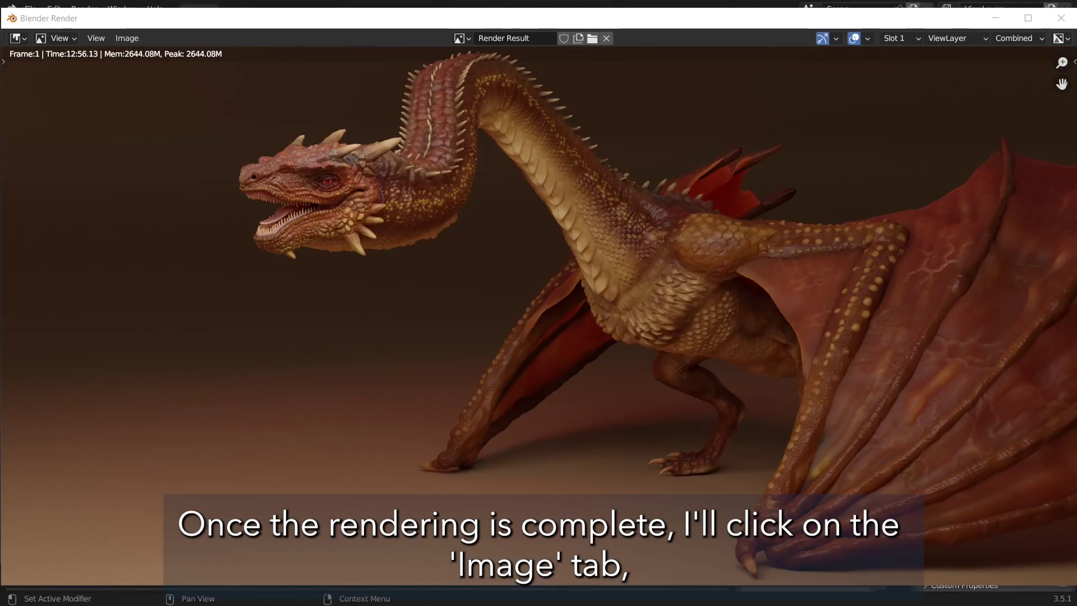
{"action": "left_click", "coordinate": [120, 38]}
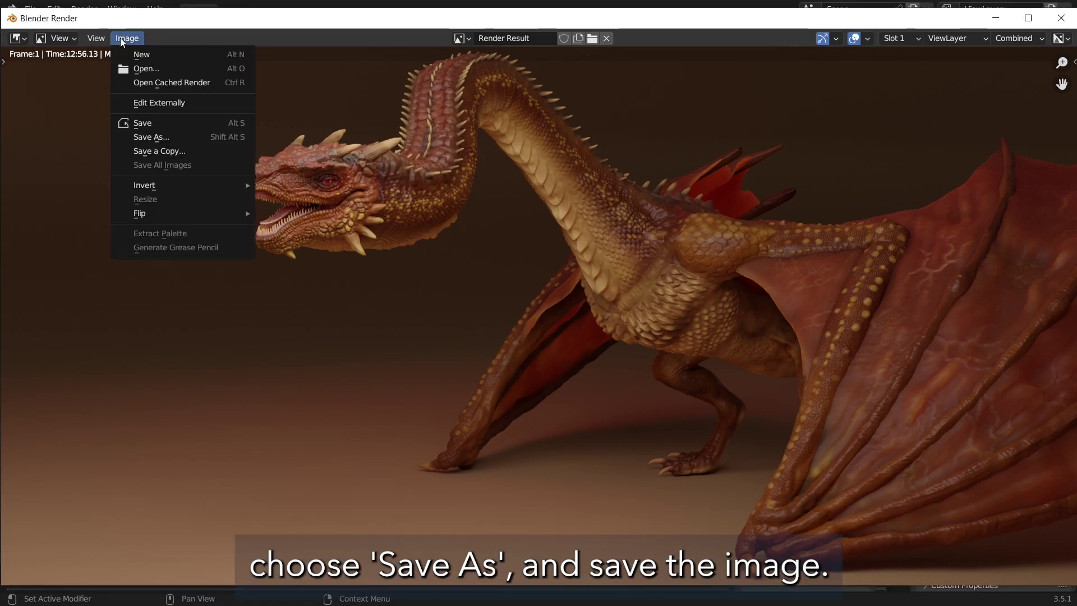
{"action": "left_click", "coordinate": [154, 137]}
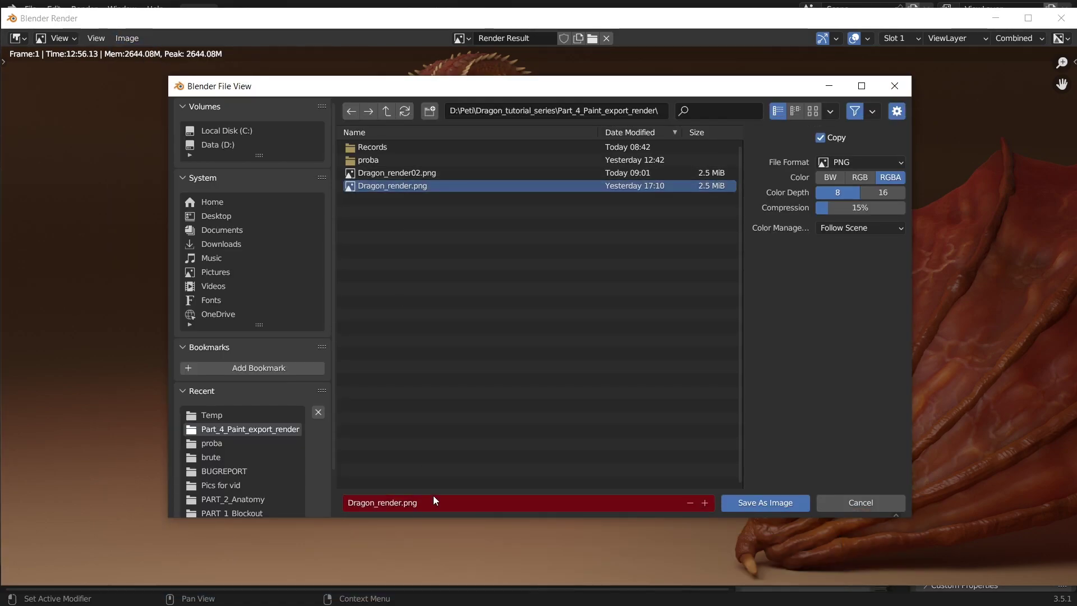
{"action": "key", "text": "BackSpace"}
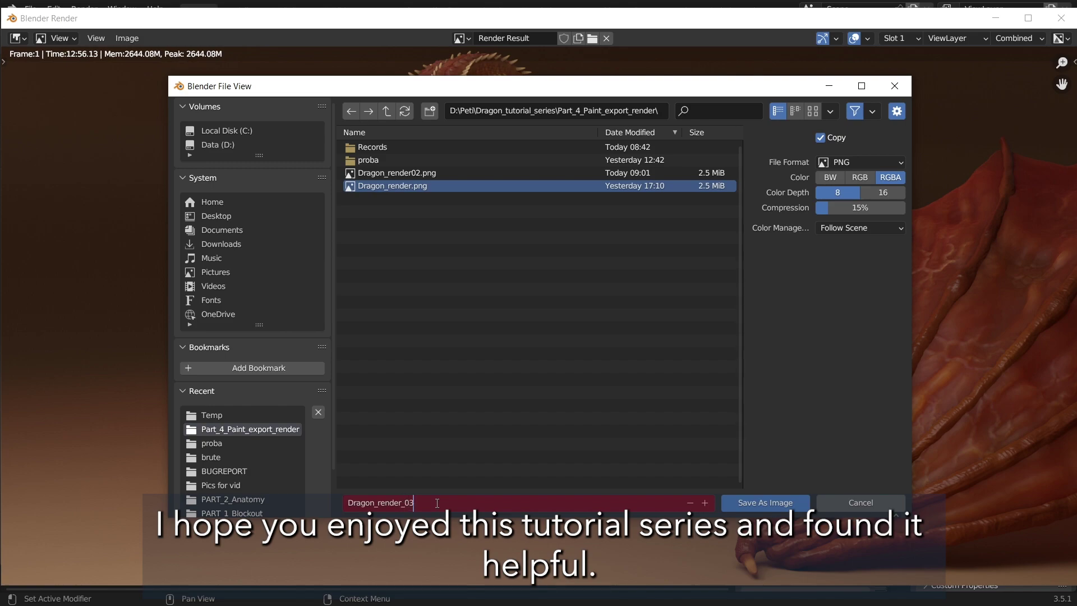
{"action": "type", "text": "_03"}
{"action": "left_click", "coordinate": [758, 502]}
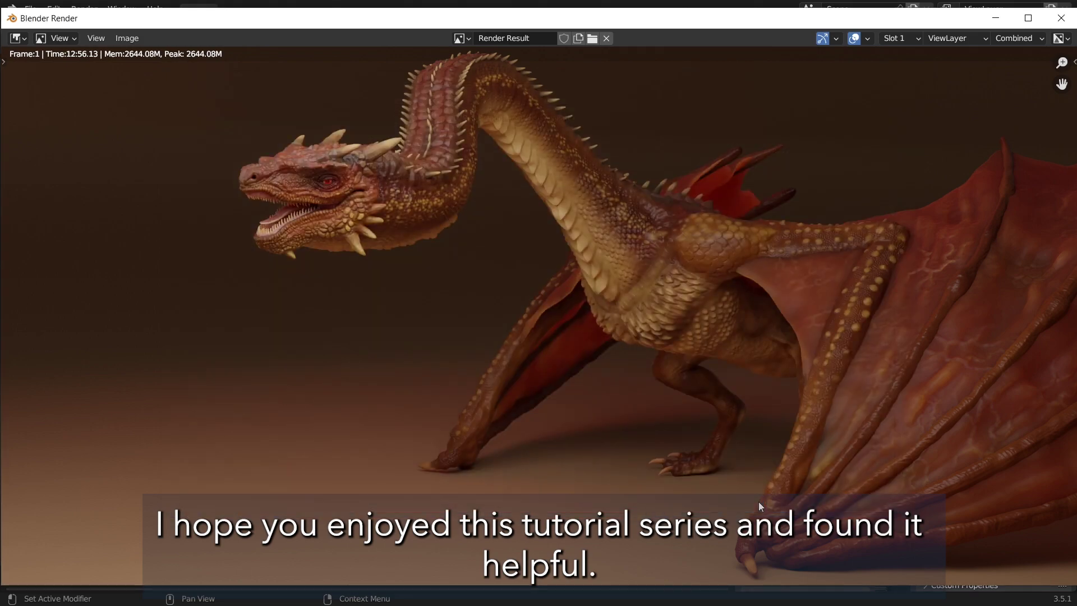